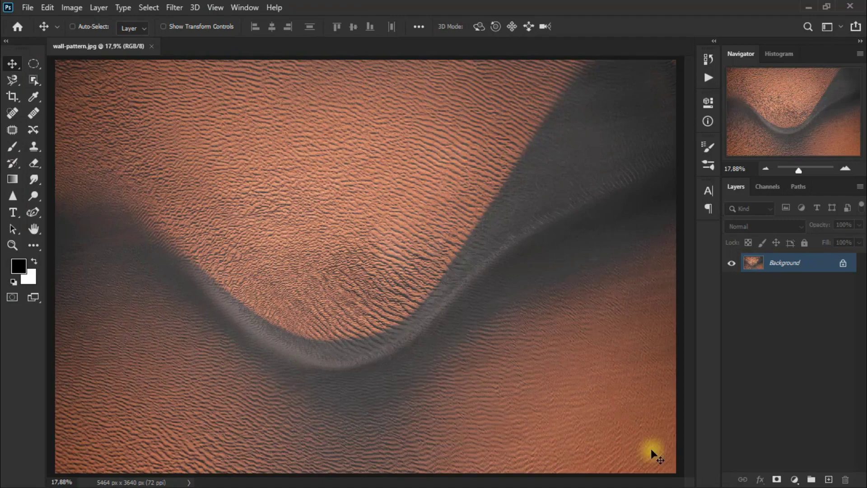
Add a Color Lookup adjustment layer using the Fuji ETERNA 250D Fuji 3510 LUT.
left_click(795, 479)
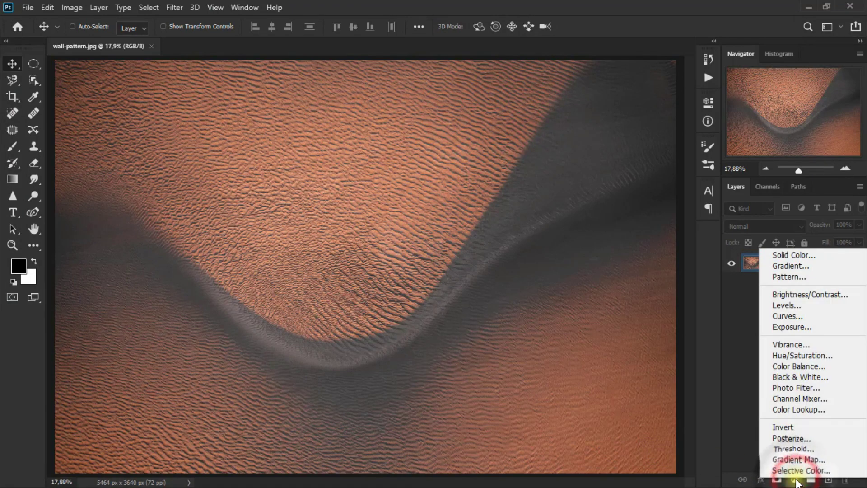
left_click(832, 409)
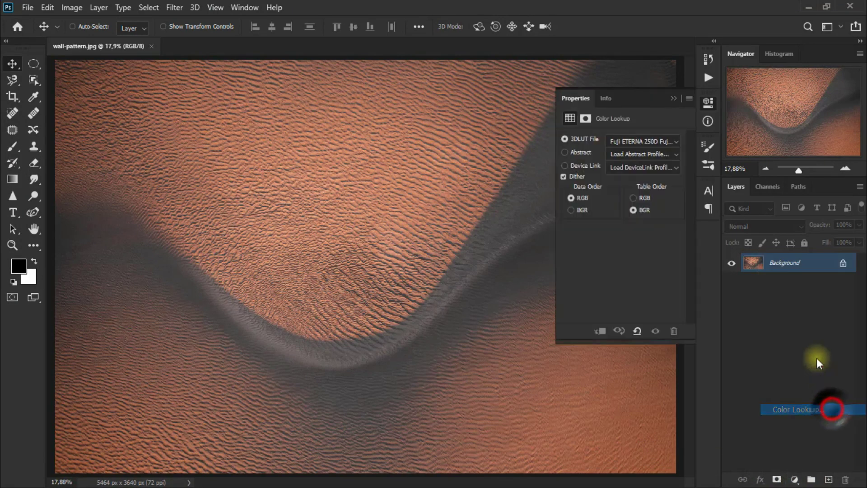
left_click(792, 274)
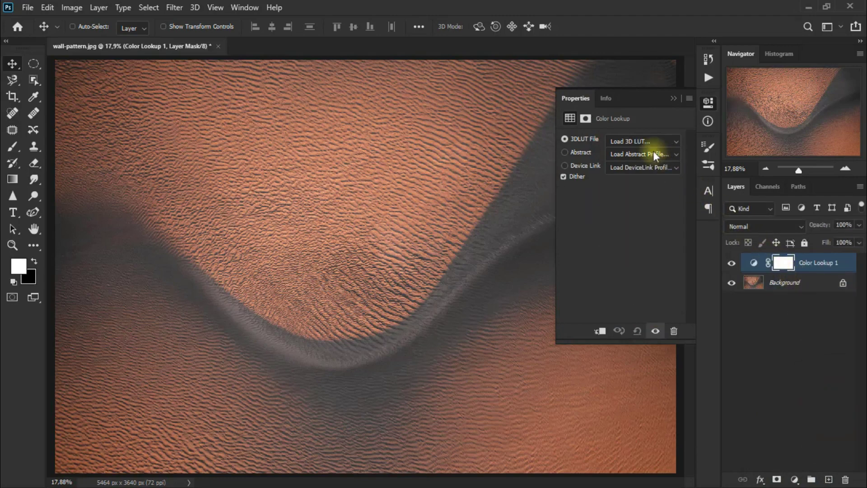
left_click(641, 140)
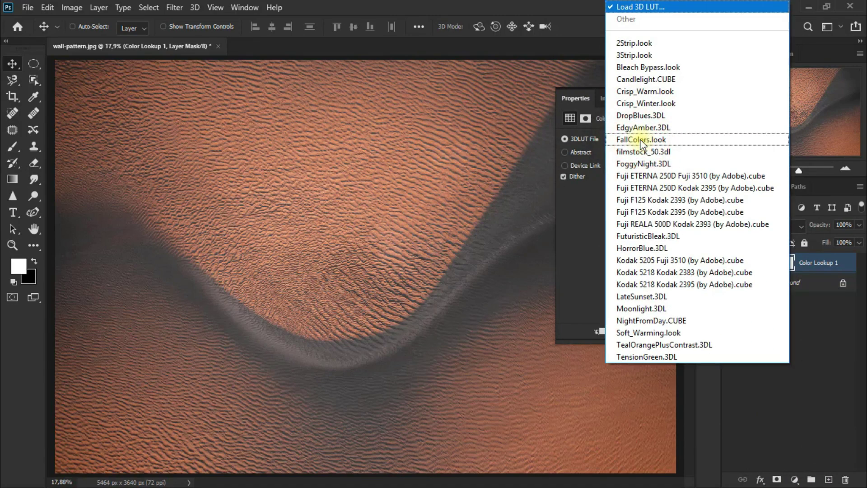
left_click(773, 179)
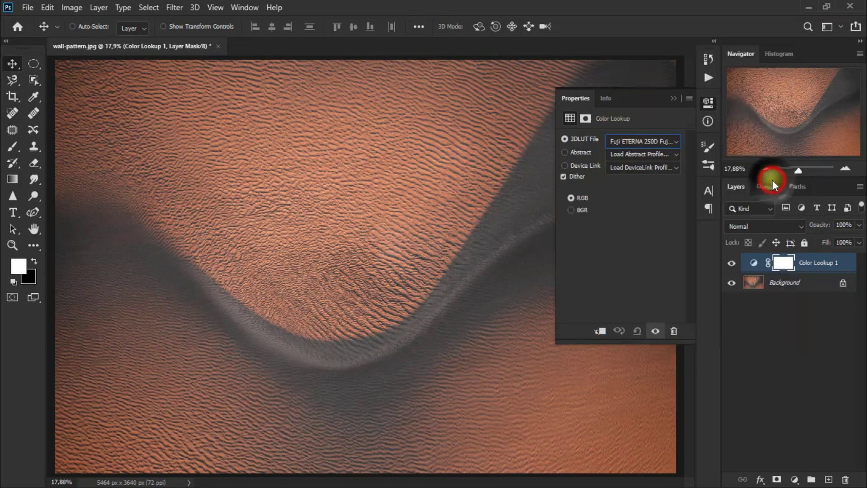
Set the Color Lookup layer's blend mode to Overlay to deepen the dunes.
left_click(674, 96)
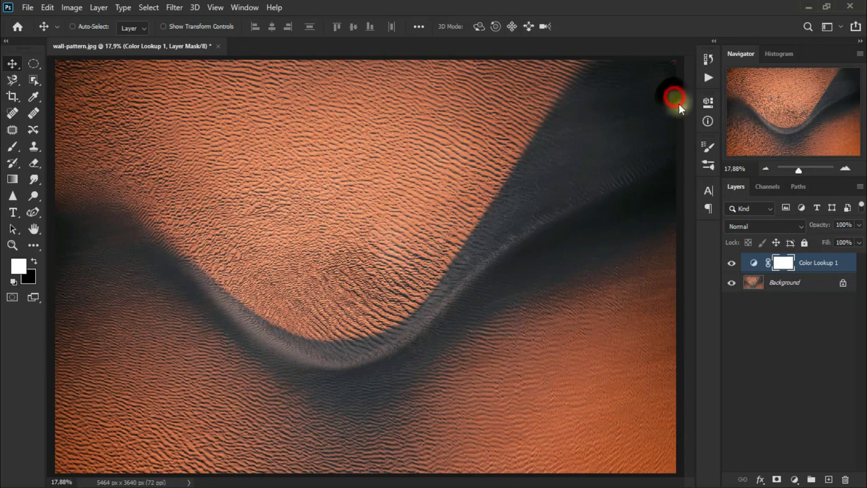
left_click(752, 225)
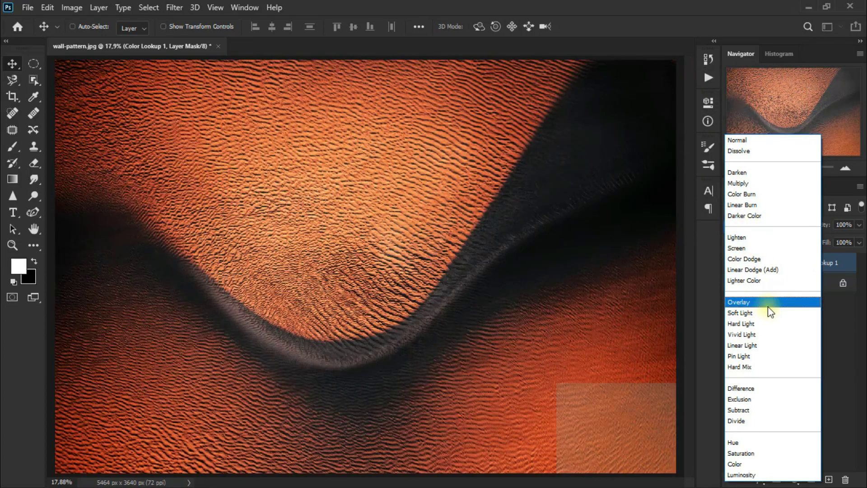
left_click(769, 304)
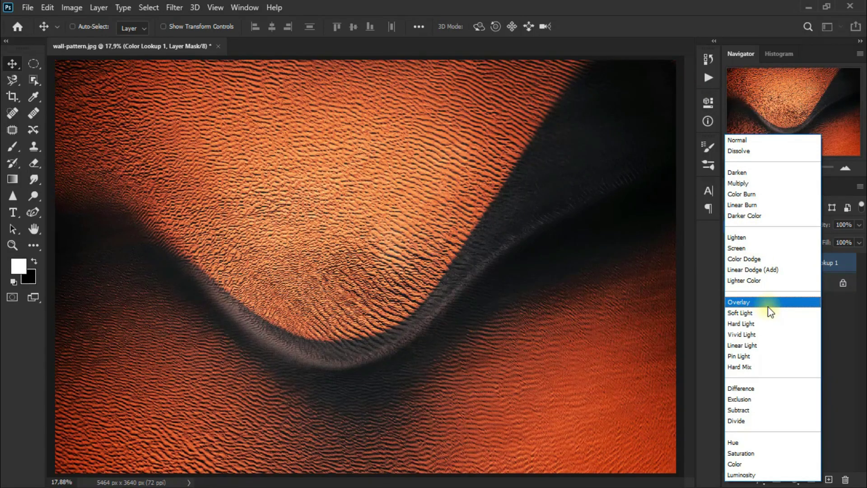
left_click(732, 264)
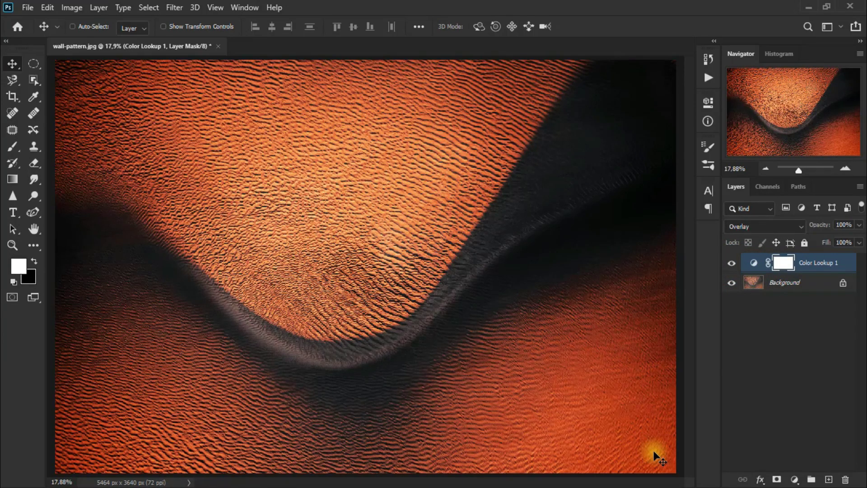
left_click(795, 480)
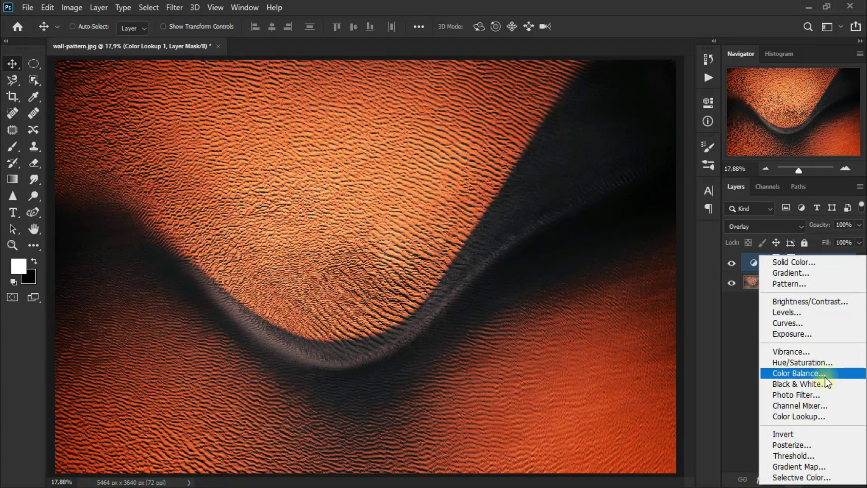
Add a second Color Lookup layer with the Bleach Bypass look.
key("Down")
key("Down")
key("Down")
left_click(830, 414)
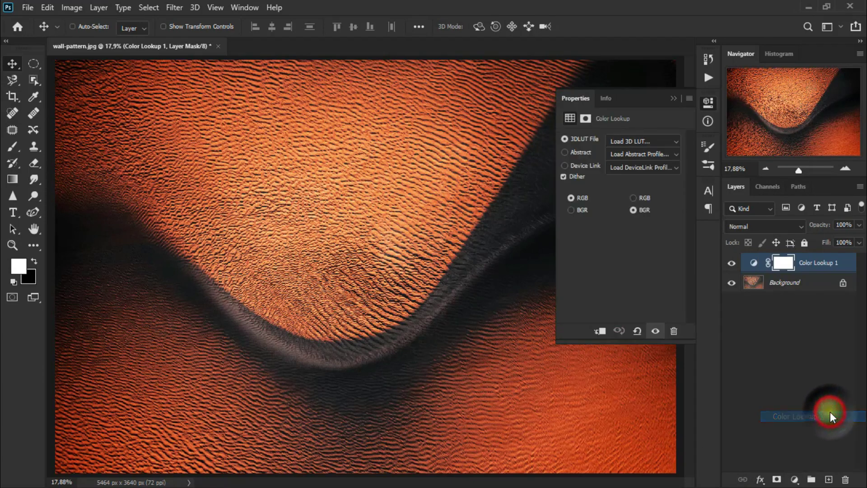
left_click(655, 142)
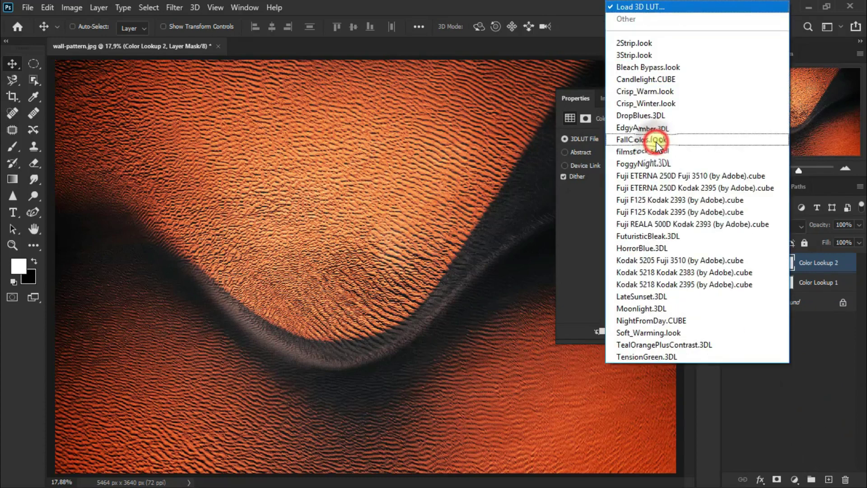
left_click(697, 72)
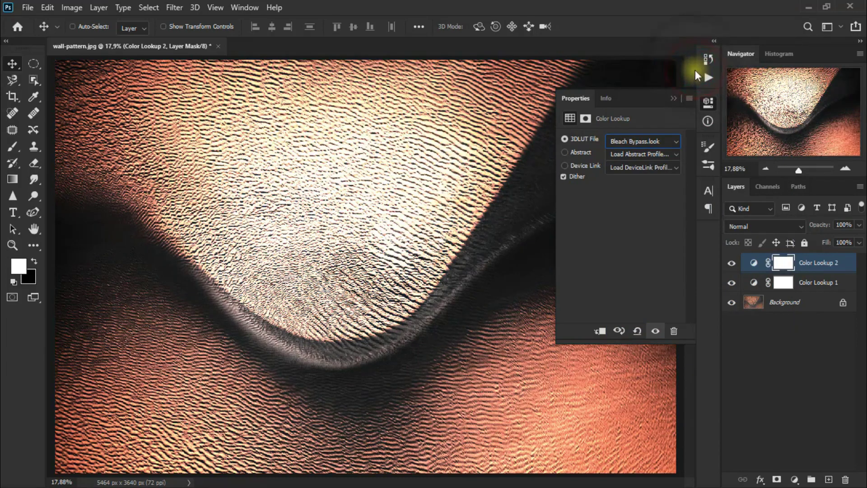
Blend the second lookup layer in Overlay and open the Two Worlds photo album.
left_click(674, 98)
left_click(752, 227)
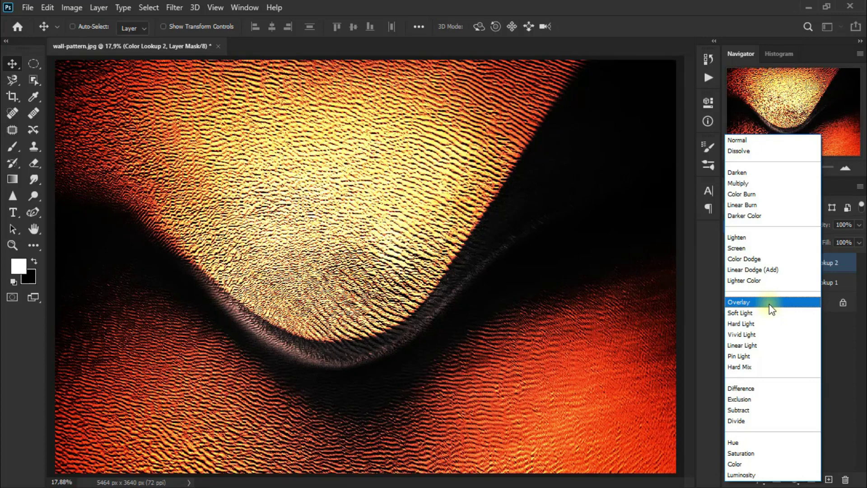
left_click(769, 304)
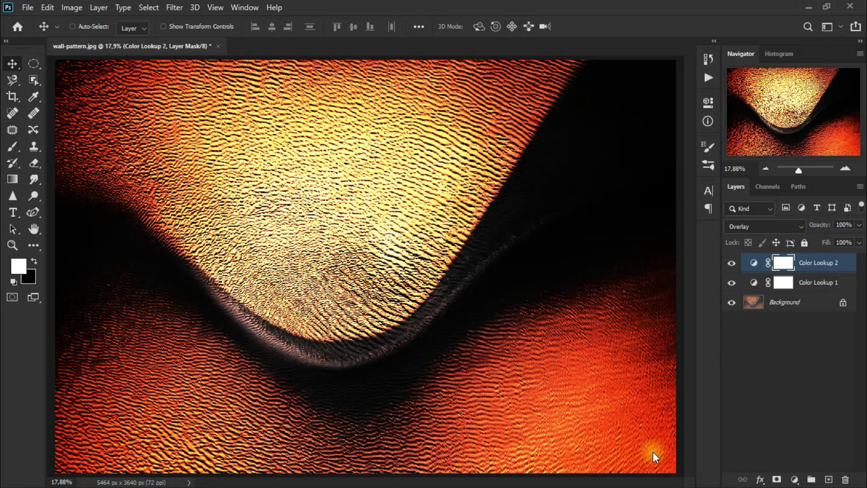
left_click(848, 168)
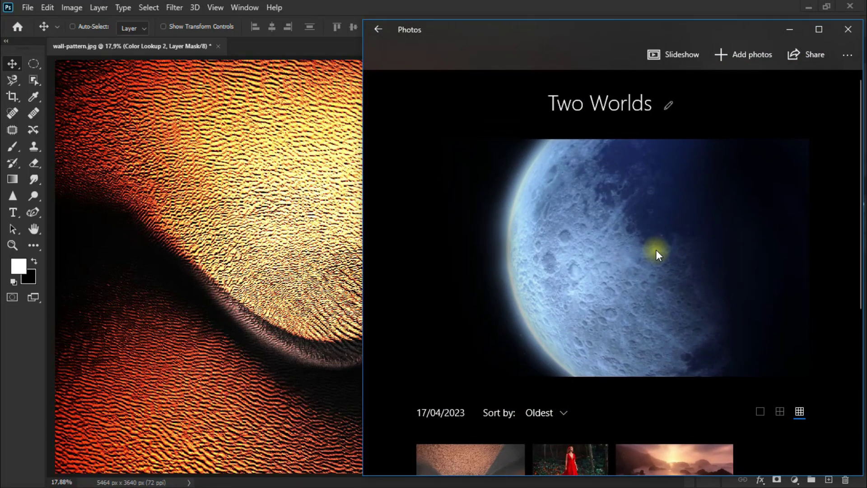
Scroll the Two Worlds album and drag the sunset coast photo into the dune document.
scroll(554, 216, "down", 1)
scroll(583, 238, "down", 4)
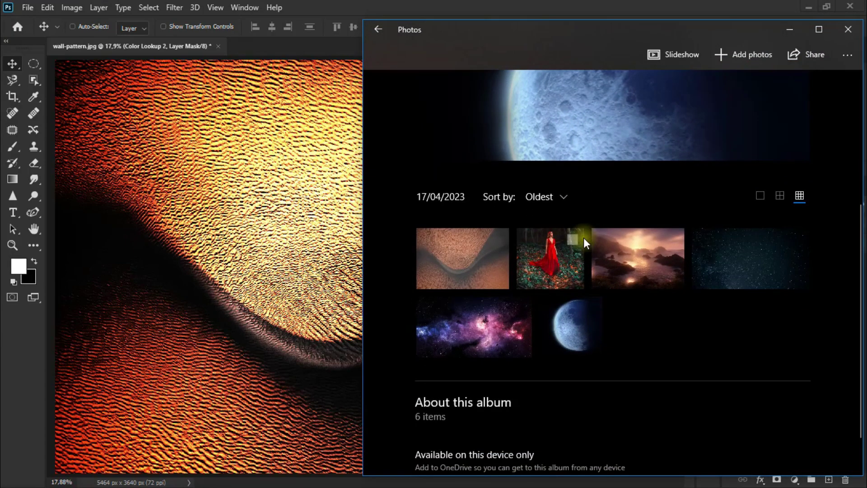
scroll(649, 283, "down", 1)
scroll(649, 283, "up", 5)
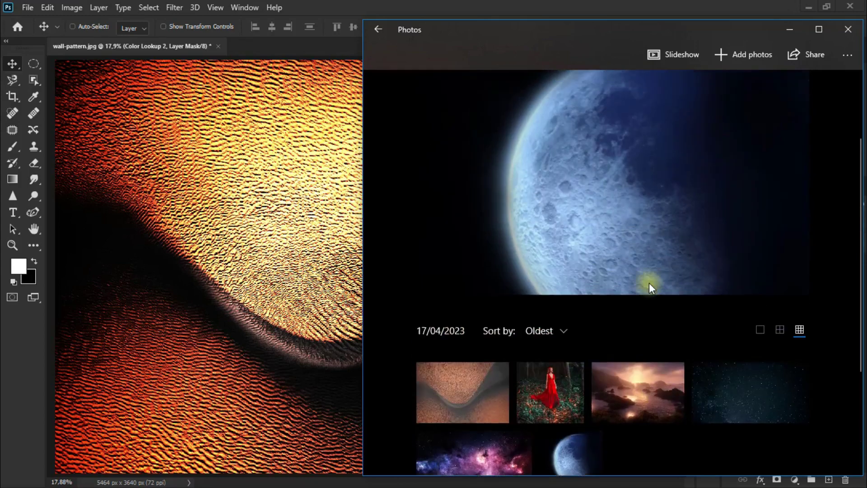
scroll(649, 283, "down", 5)
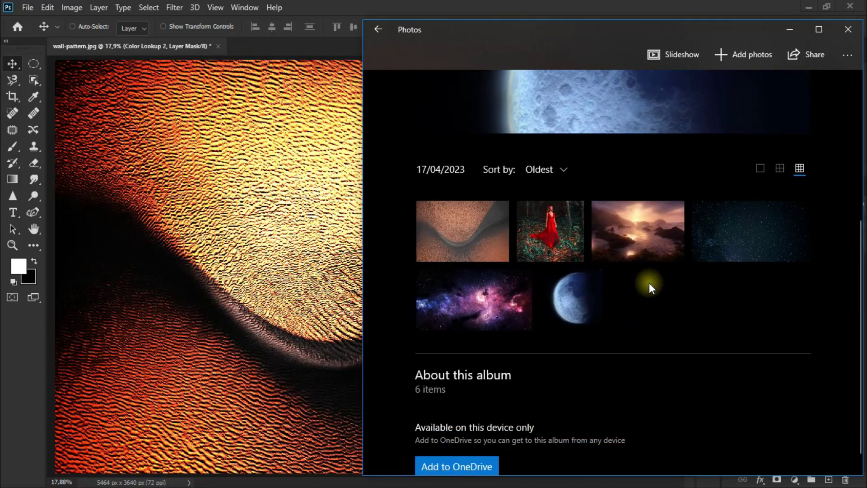
left_click_drag(562, 276, 264, 336)
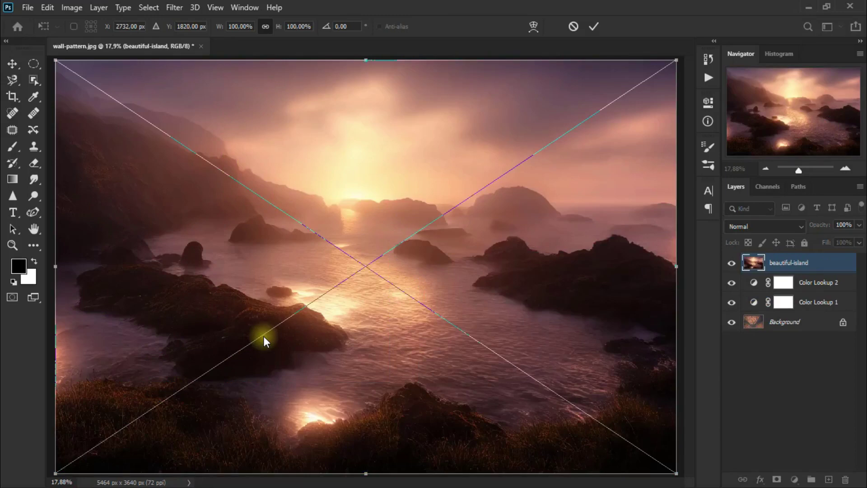
Place the beautiful-island coast photo at 68% opacity and nudge it into position over the dunes.
left_click(593, 28)
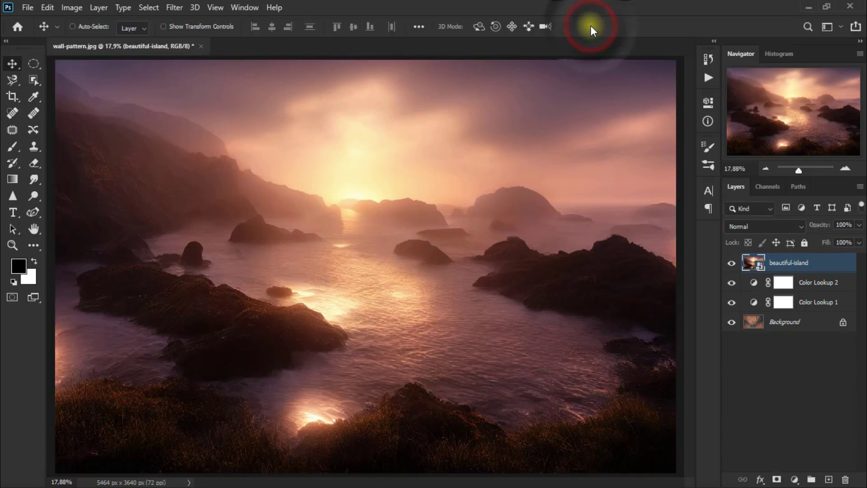
left_click(859, 224)
mouse_move(856, 238)
left_mouse_down()
mouse_move(827, 226)
mouse_move(840, 229)
left_mouse_up()
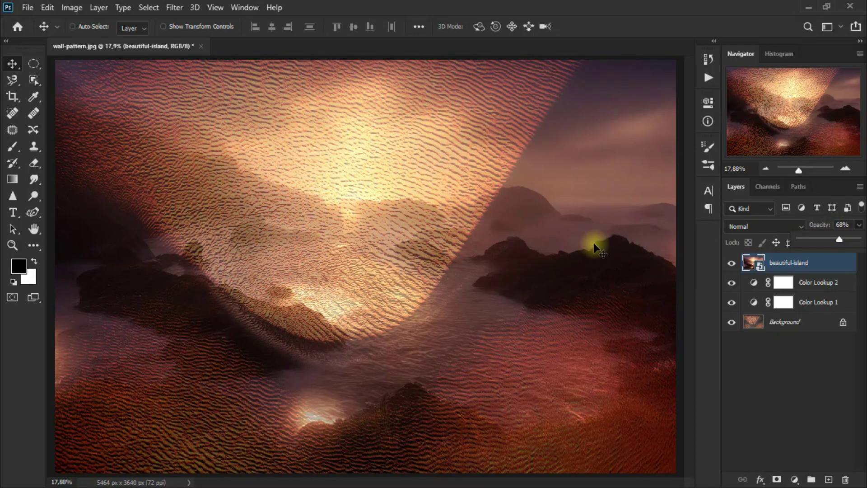
key("ctrl+minus")
key("ctrl+minus")
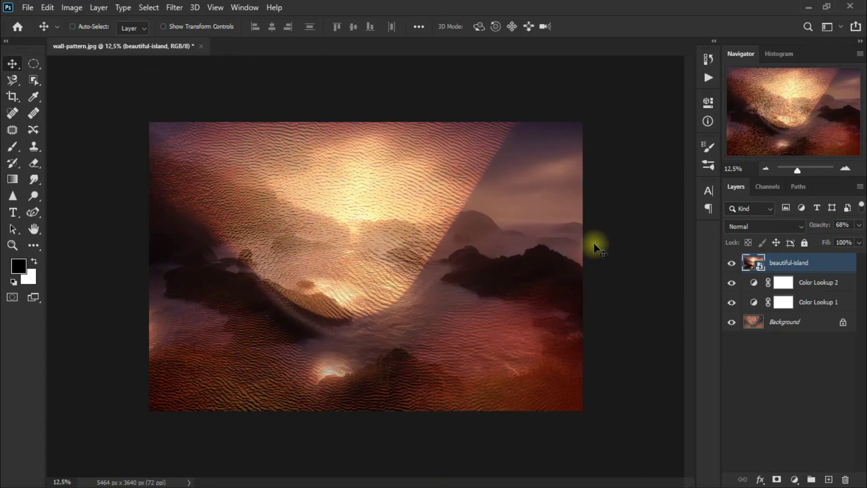
mouse_move(394, 291)
left_mouse_down()
mouse_move(392, 266)
mouse_move(402, 295)
mouse_move(392, 293)
left_mouse_up()
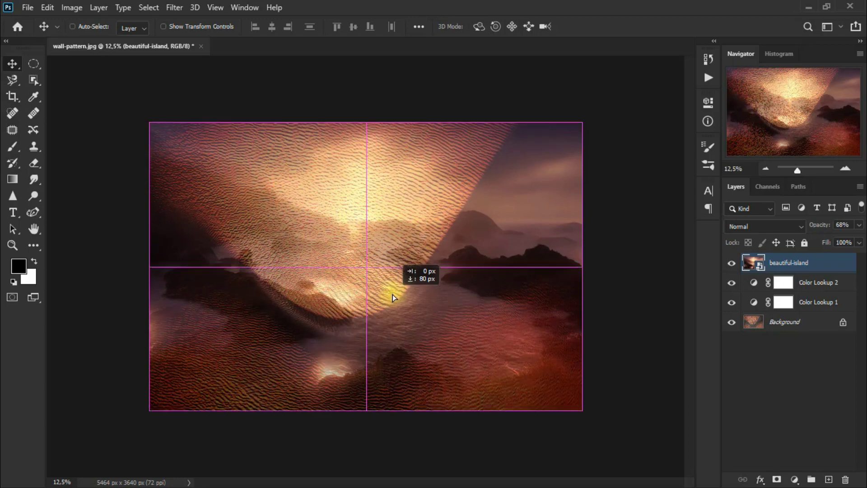
left_click_drag(392, 290, 392, 289)
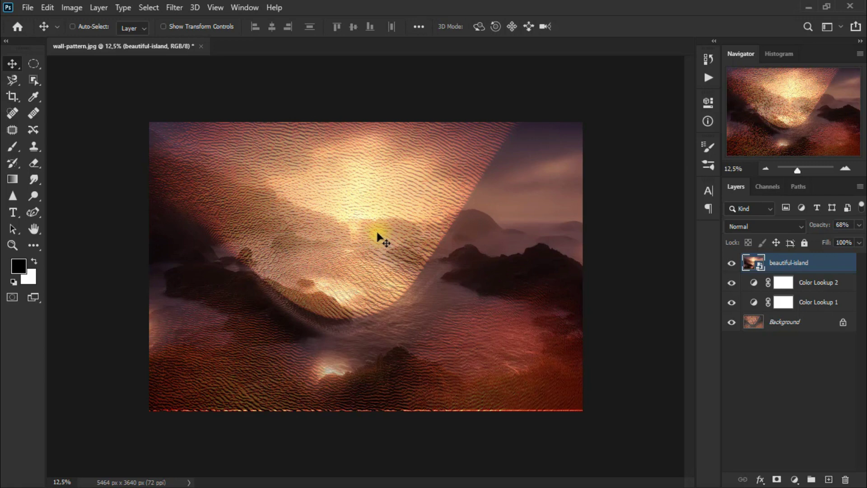
Lasso a selection along the dune ridge curve and invert it to the area above.
left_click(12, 132)
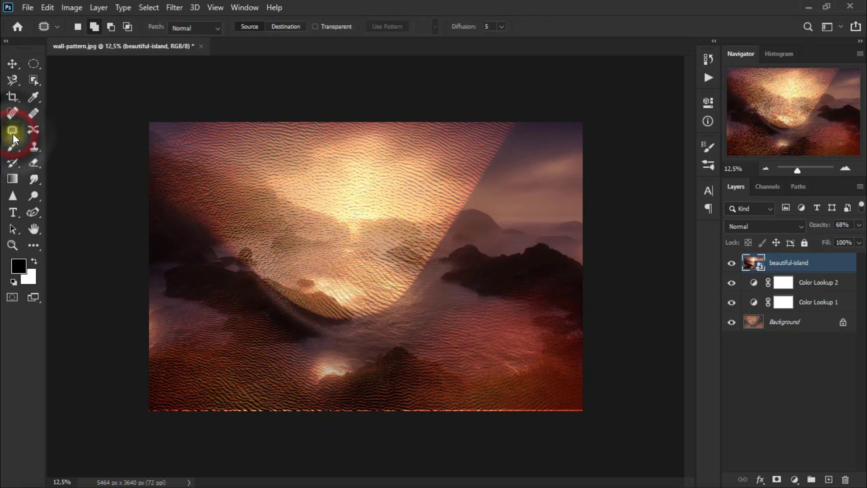
left_click(122, 214)
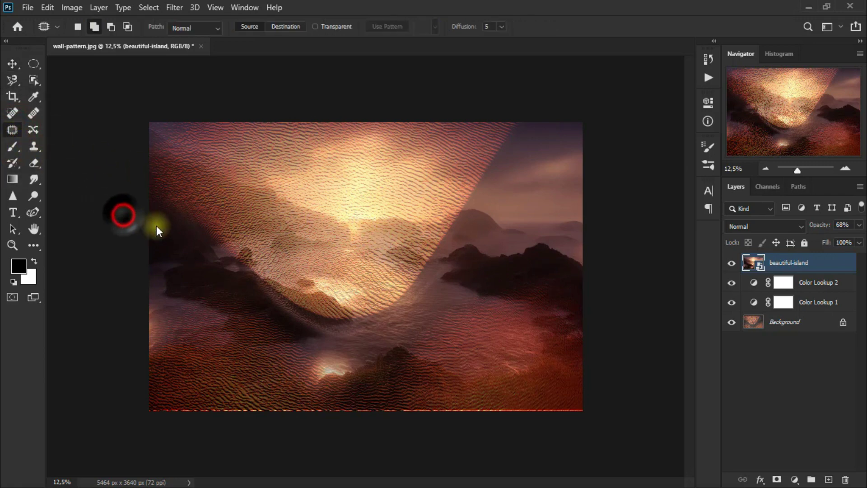
mouse_move(271, 313)
left_mouse_down()
mouse_move(348, 354)
mouse_move(391, 339)
mouse_move(519, 174)
mouse_move(583, 120)
mouse_move(651, 251)
mouse_move(621, 481)
mouse_move(333, 464)
mouse_move(77, 410)
mouse_move(116, 220)
mouse_move(297, 325)
left_mouse_up()
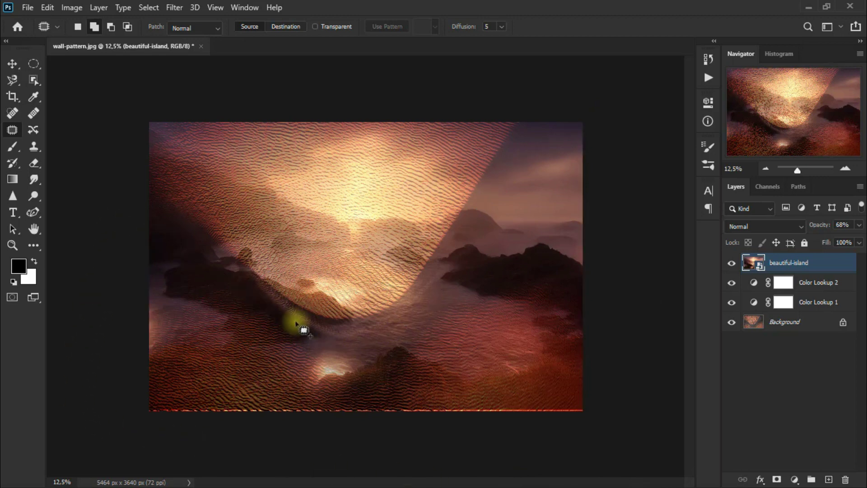
left_click(149, 8)
left_click(165, 57)
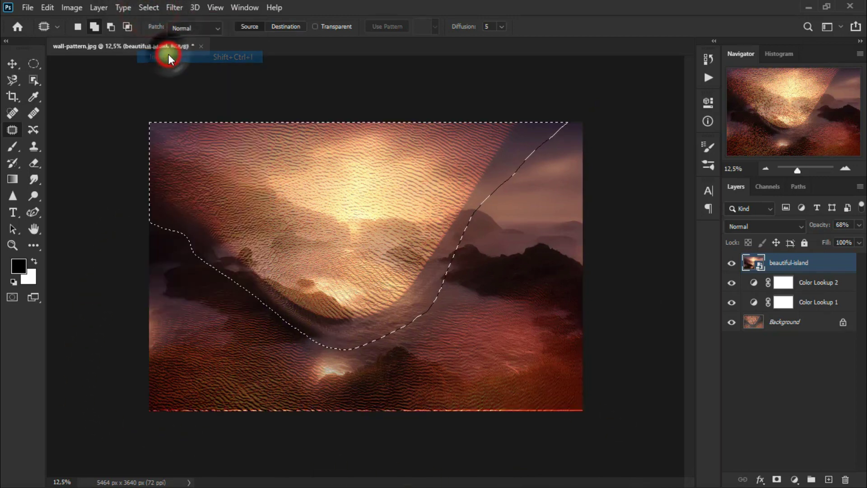
Mask the coast photo to the area above the ridge and raise its opacity to 100%.
left_click(777, 479)
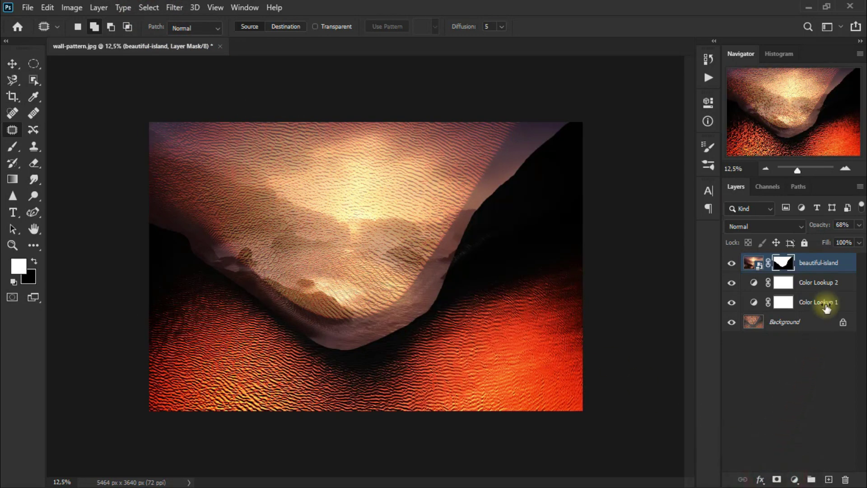
left_click(859, 224)
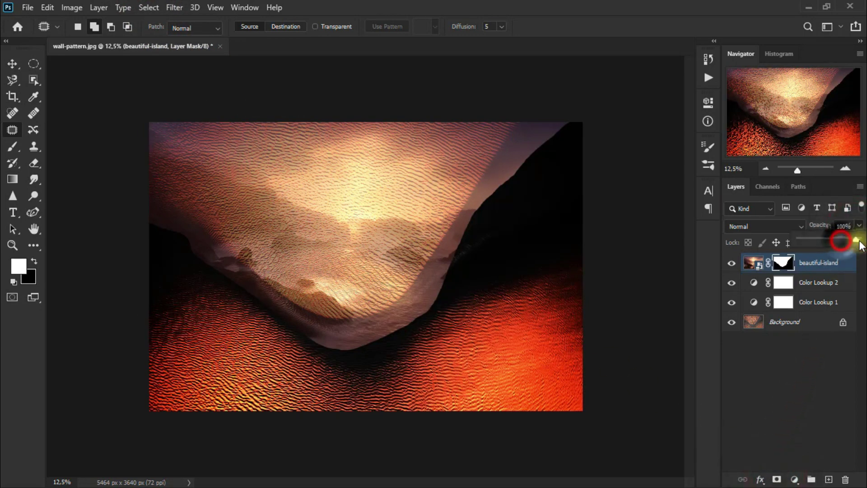
left_click_drag(841, 242, 863, 239)
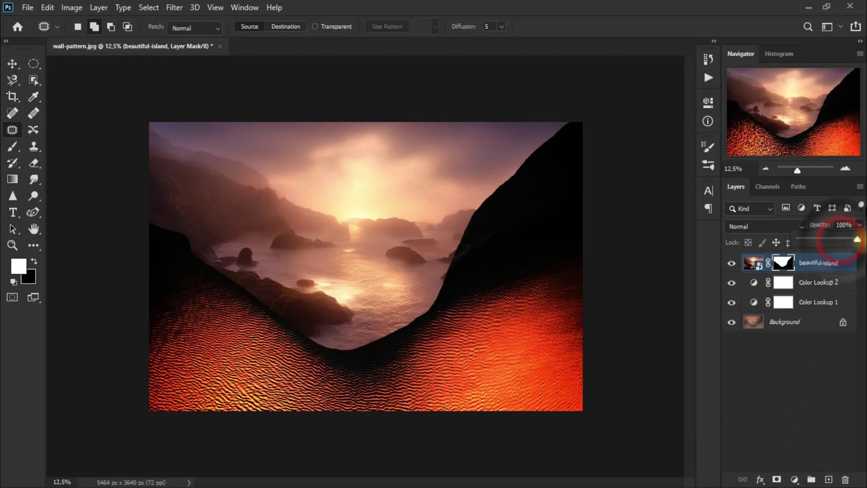
Erase on the mask to soften the lower-left edges of the V reveal.
left_click(39, 166)
left_click(86, 165)
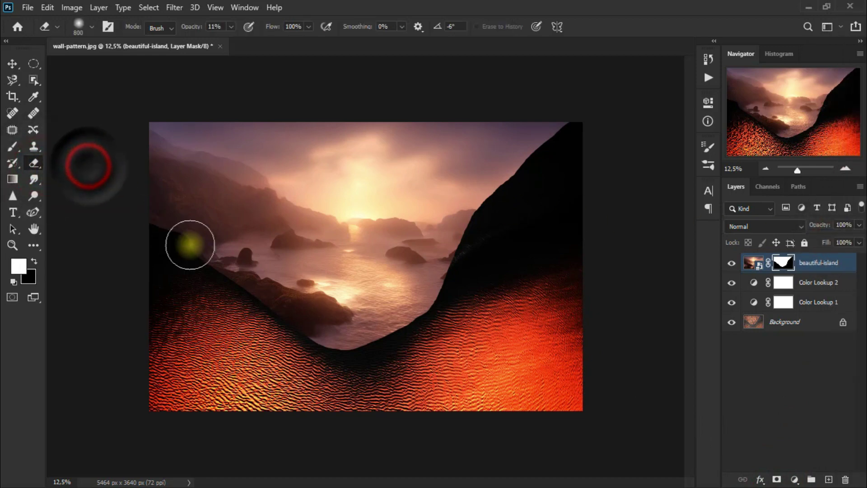
mouse_move(346, 365)
left_mouse_down()
mouse_move(285, 339)
mouse_move(234, 296)
mouse_move(184, 273)
left_mouse_up()
left_click_drag(151, 244, 223, 300)
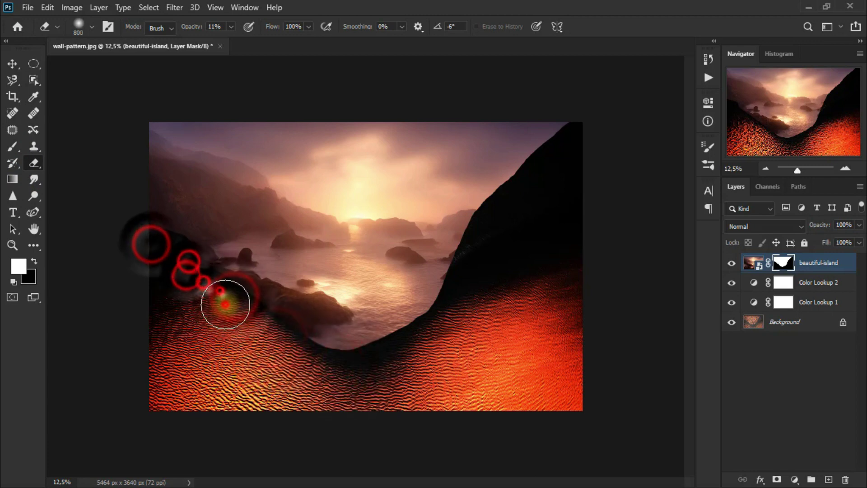
right_click(244, 313)
key("Escape")
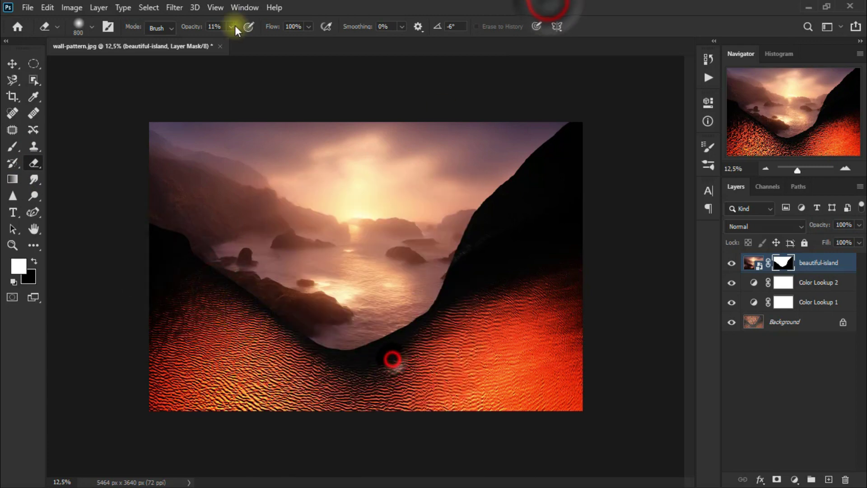
Erase at 42% opacity to blend the left shoreline edge into the sand.
left_click_drag(230, 26, 251, 39)
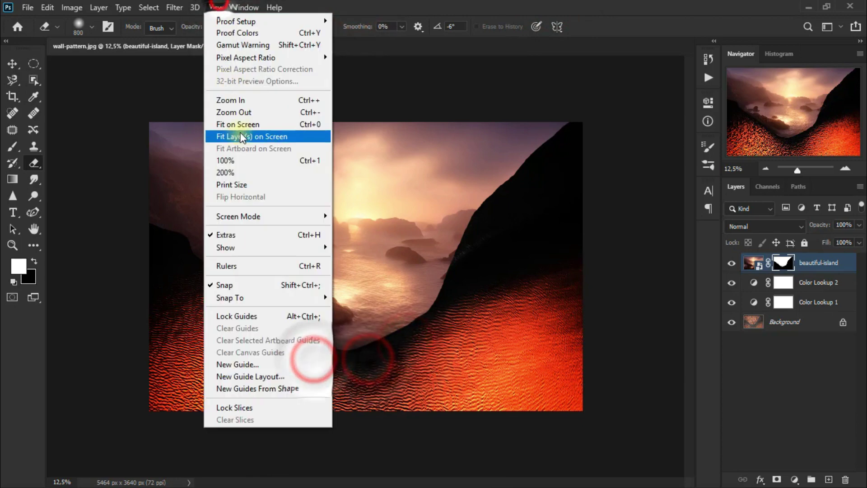
key("ctrl+0")
left_click_drag(110, 267, 251, 368)
mouse_move(101, 267)
left_mouse_down()
mouse_move(296, 383)
mouse_move(372, 391)
mouse_move(310, 358)
mouse_move(499, 300)
mouse_move(522, 249)
mouse_move(600, 145)
mouse_move(457, 316)
mouse_move(587, 178)
mouse_move(506, 277)
mouse_move(93, 252)
mouse_move(232, 339)
mouse_move(470, 325)
mouse_move(545, 150)
mouse_move(329, 387)
mouse_move(562, 139)
mouse_move(441, 323)
mouse_move(218, 319)
mouse_move(153, 301)
left_mouse_up()
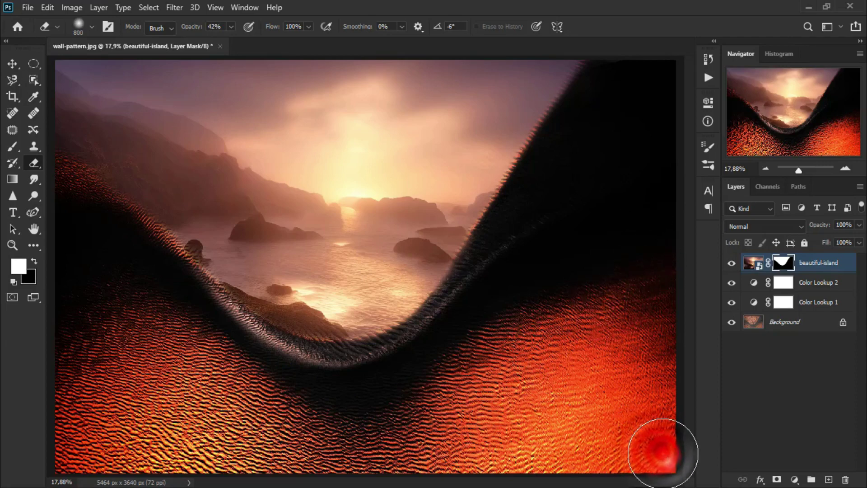
left_click_drag(663, 453, 659, 452)
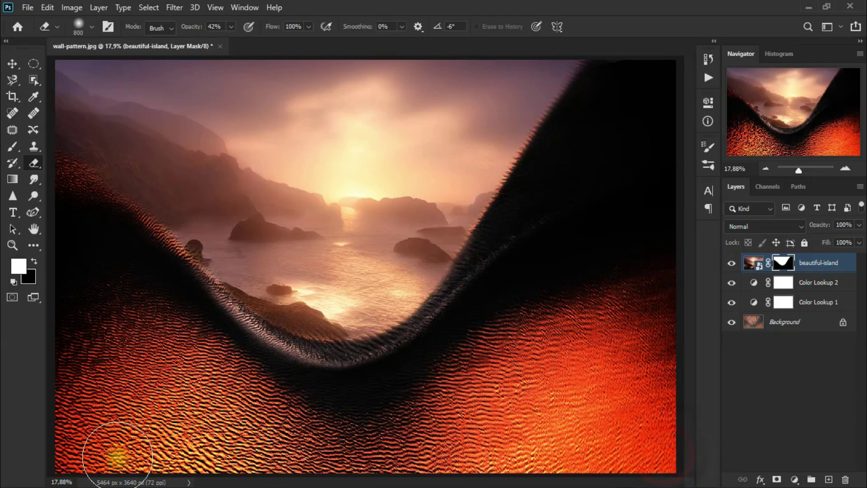
left_click(13, 63)
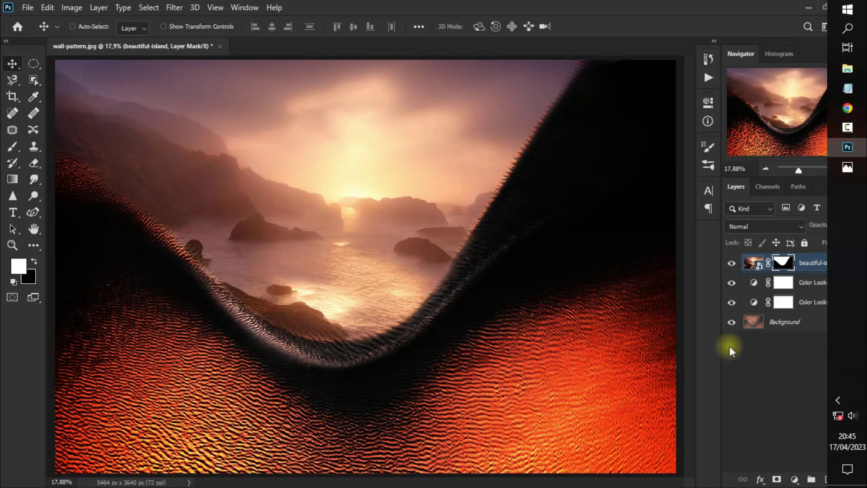
Drag the starry night sky photo from the Photos album into the composite.
left_click(859, 174)
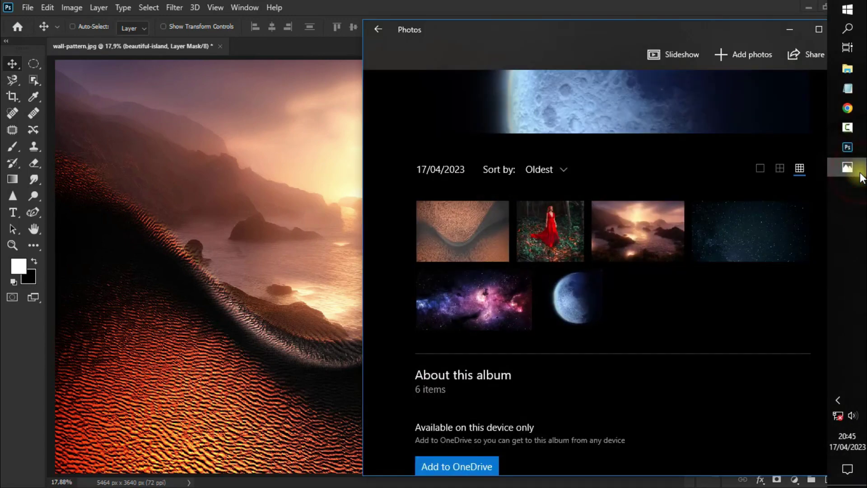
left_click_drag(762, 231, 292, 296)
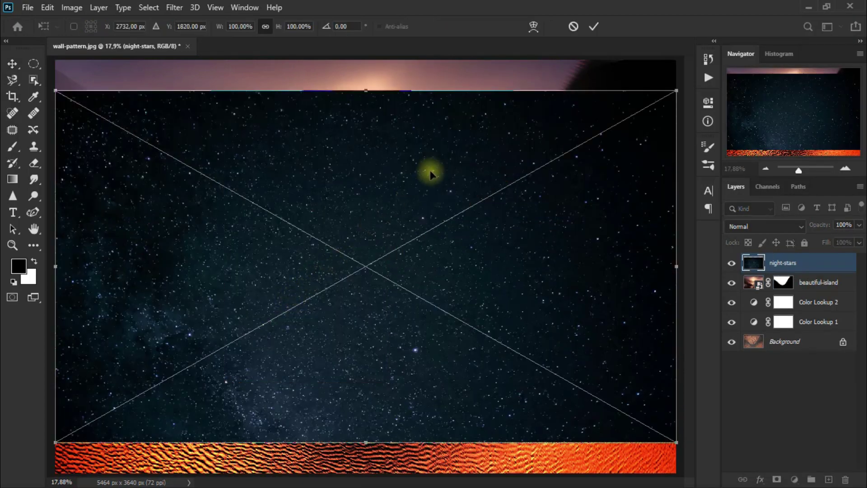
Place the night-stars image and move it 271 px down.
left_click(592, 28)
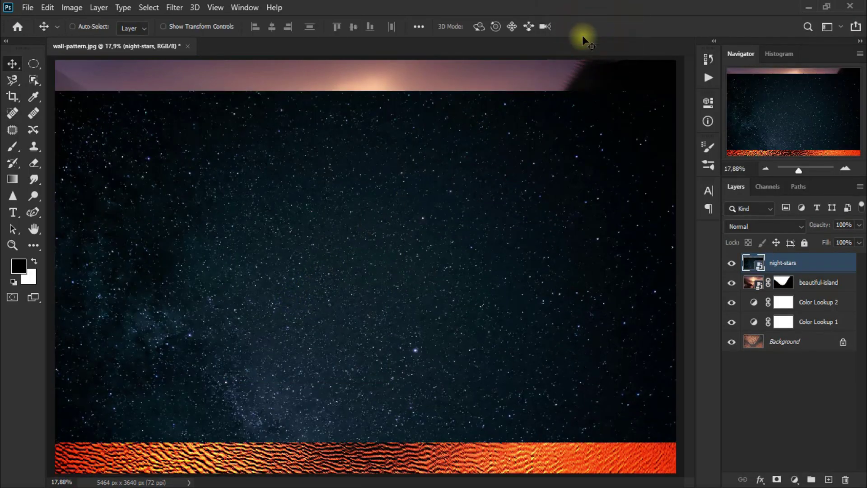
left_click_drag(404, 263, 404, 297)
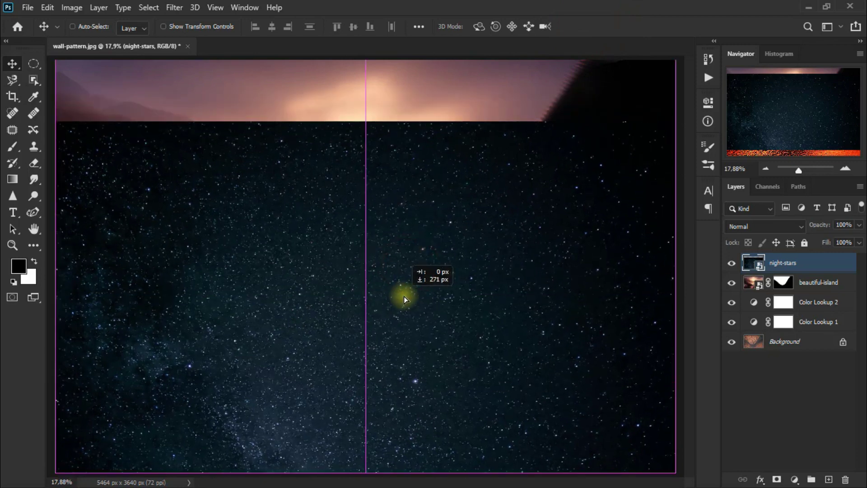
left_click_drag(403, 296, 404, 296)
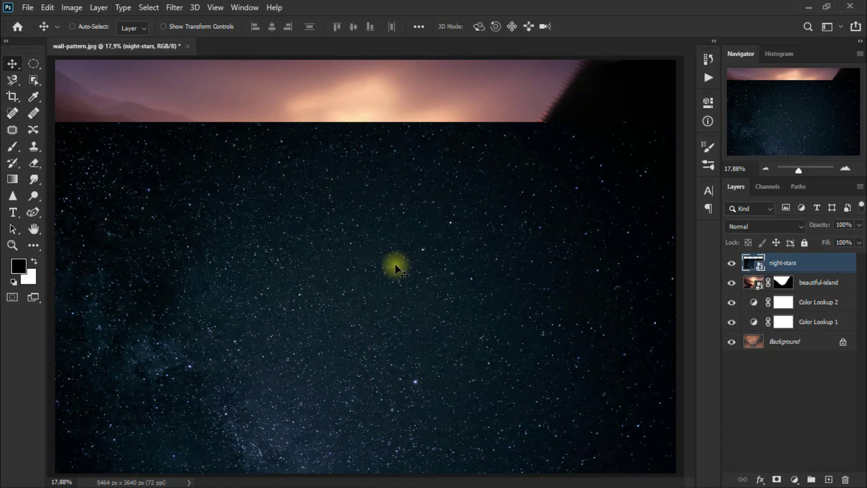
Lower night-stars opacity to 63% and add a layer mask to it.
left_click(858, 230)
left_click(836, 239)
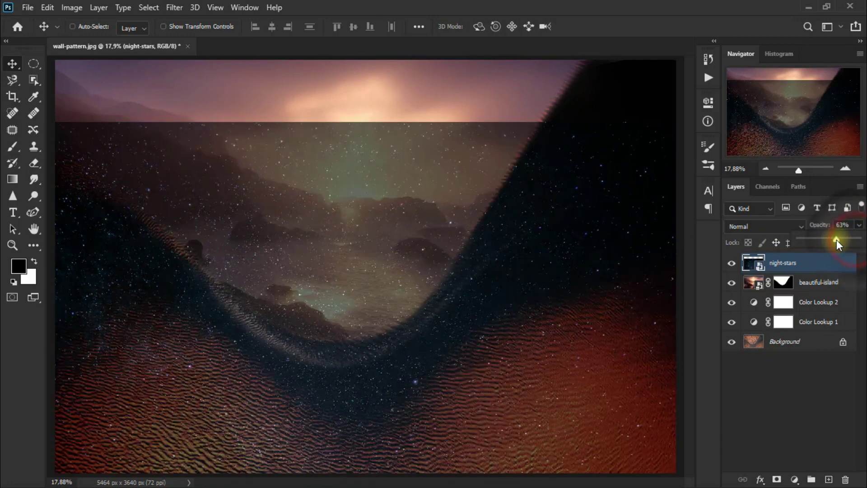
left_click(778, 481)
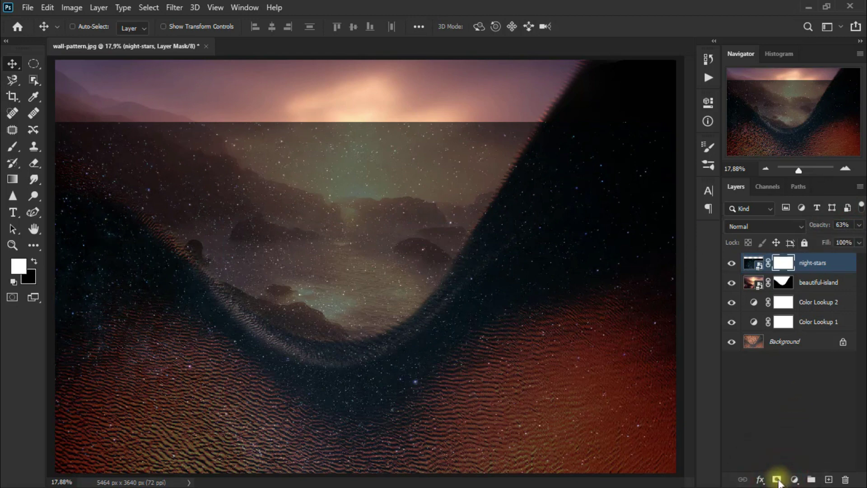
Clear the V-shaped coast area from the stars mask and set opacity to 65%.
left_click(12, 130)
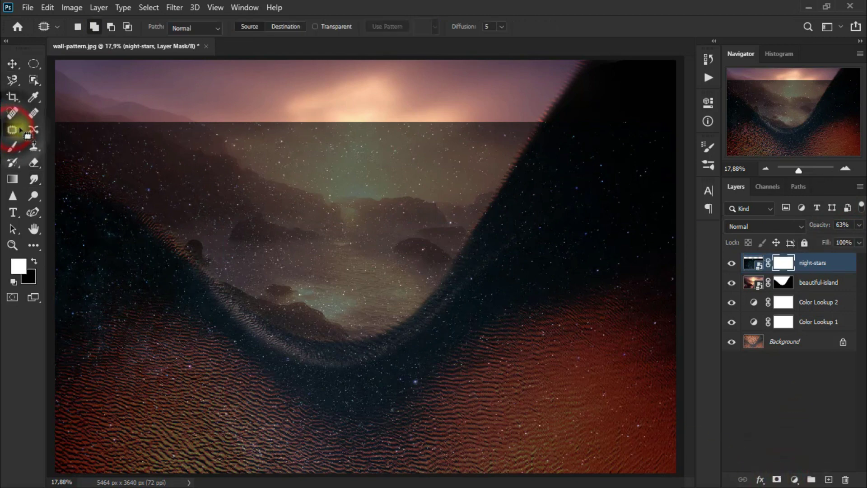
mouse_move(48, 126)
left_mouse_down()
mouse_move(319, 333)
mouse_move(507, 176)
mouse_move(59, 121)
left_mouse_up()
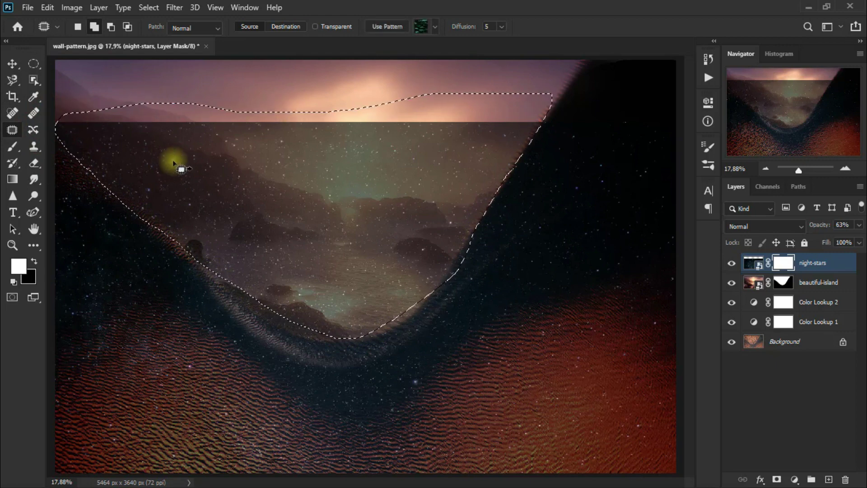
key("Delete")
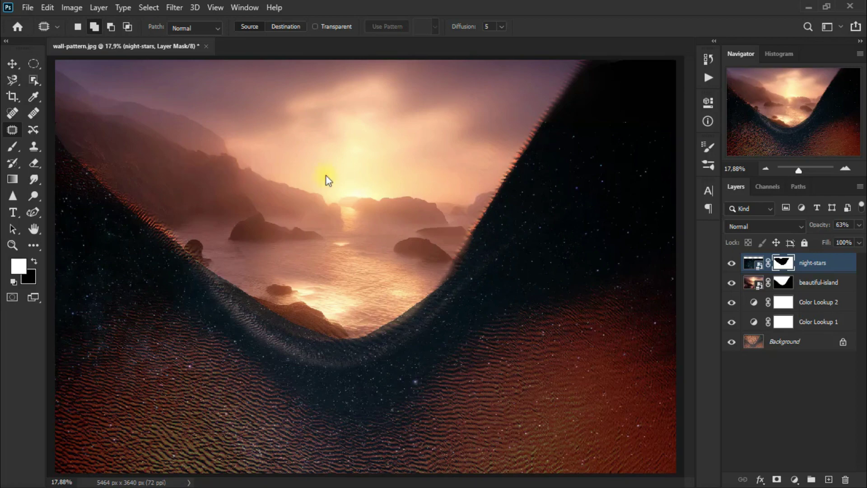
mouse_move(837, 239)
left_mouse_down()
mouse_move(858, 240)
mouse_move(839, 240)
left_mouse_up()
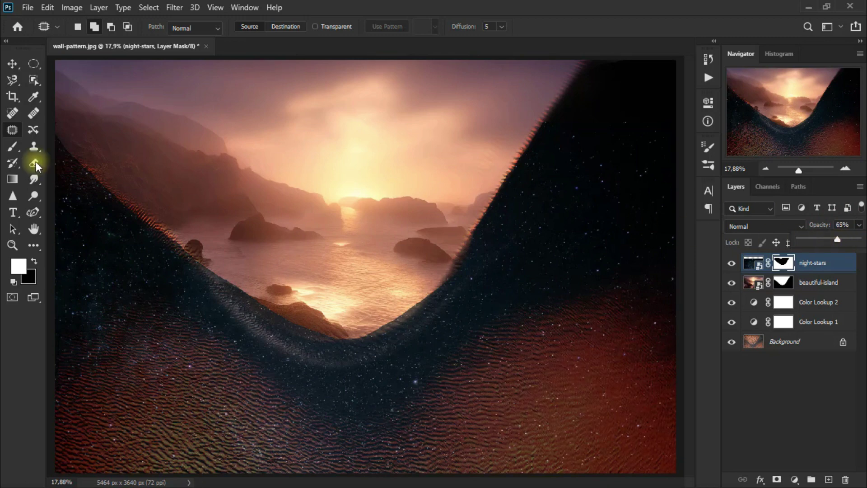
left_click_drag(34, 163, 77, 164)
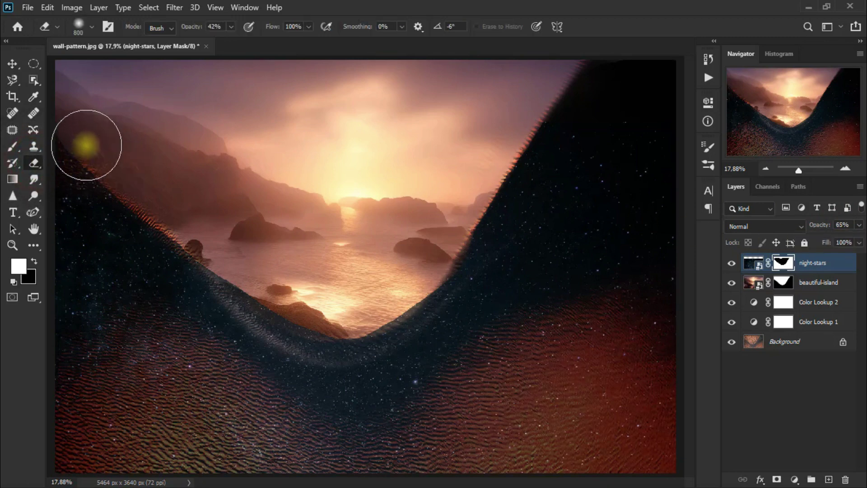
Erase the stars mask along the left slope, right ridge and valley bottom with a smaller brush.
key("bracketleft")
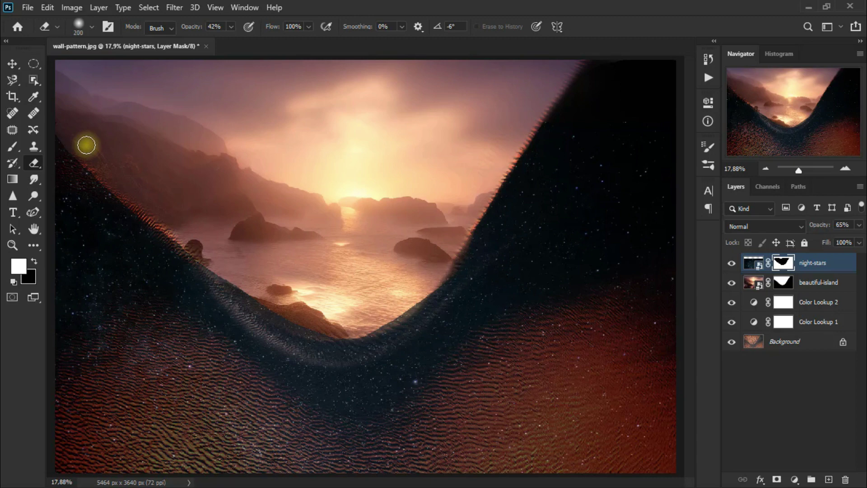
left_click_drag(61, 143, 110, 203)
mouse_move(71, 158)
left_mouse_down()
mouse_move(121, 209)
mouse_move(65, 137)
mouse_move(130, 222)
mouse_move(184, 255)
mouse_move(209, 285)
left_mouse_up()
left_click_drag(108, 189, 78, 175)
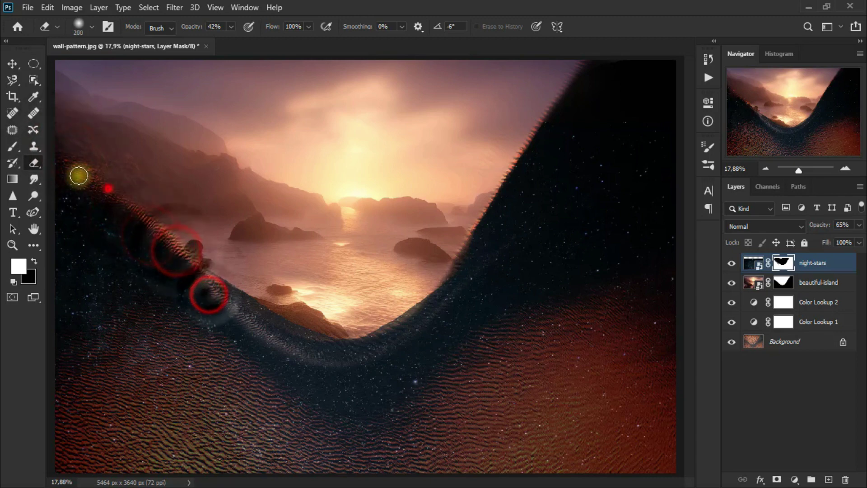
mouse_move(219, 281)
left_mouse_down()
mouse_move(330, 344)
mouse_move(267, 340)
mouse_move(309, 341)
mouse_move(190, 248)
mouse_move(371, 342)
mouse_move(335, 345)
left_mouse_up()
left_click_drag(474, 238, 470, 240)
left_click_drag(496, 199, 509, 186)
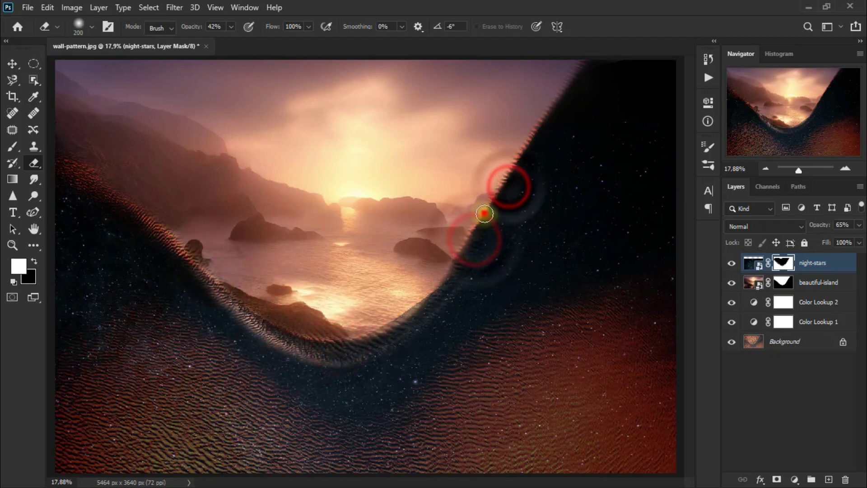
left_click_drag(485, 214, 460, 271)
mouse_move(422, 306)
left_mouse_down()
mouse_move(381, 329)
mouse_move(436, 298)
mouse_move(304, 337)
mouse_move(203, 251)
left_mouse_up()
mouse_move(248, 313)
left_mouse_down()
mouse_move(335, 344)
mouse_move(443, 295)
mouse_move(544, 114)
mouse_move(474, 237)
mouse_move(348, 345)
mouse_move(306, 334)
mouse_move(246, 295)
mouse_move(184, 246)
mouse_move(157, 206)
left_mouse_up()
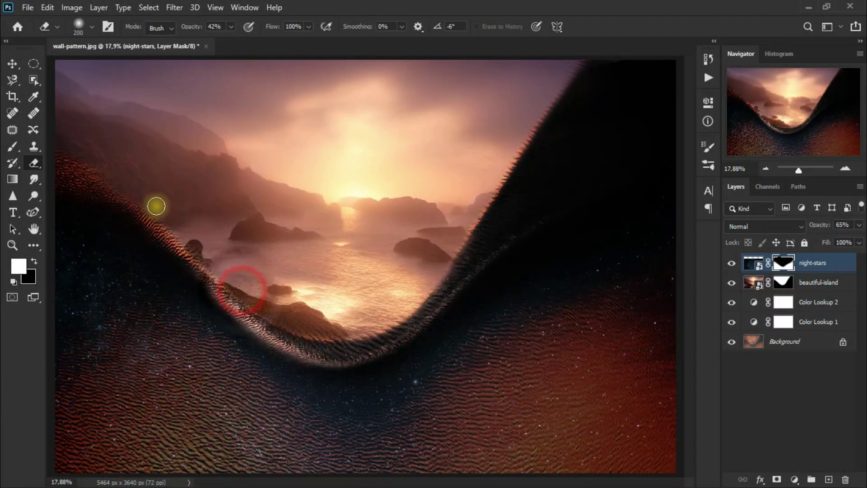
Set night-stars to 100% opacity, then hide it to compare the result.
left_click(12, 63)
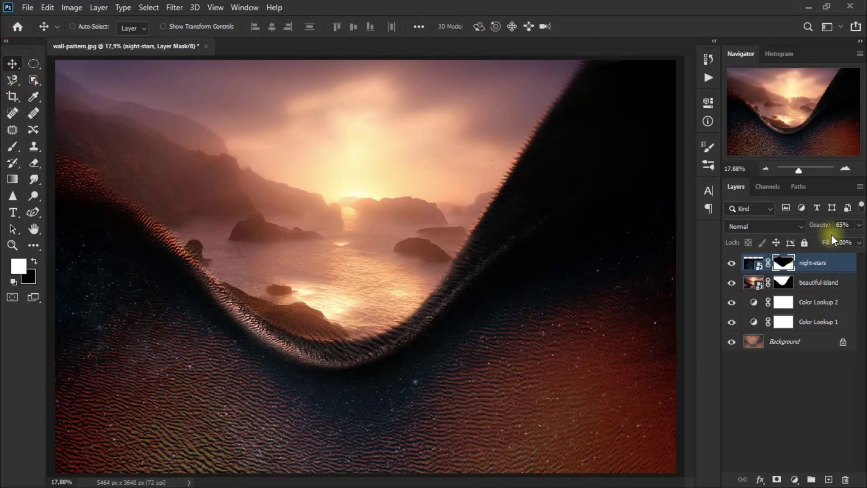
left_click(858, 225)
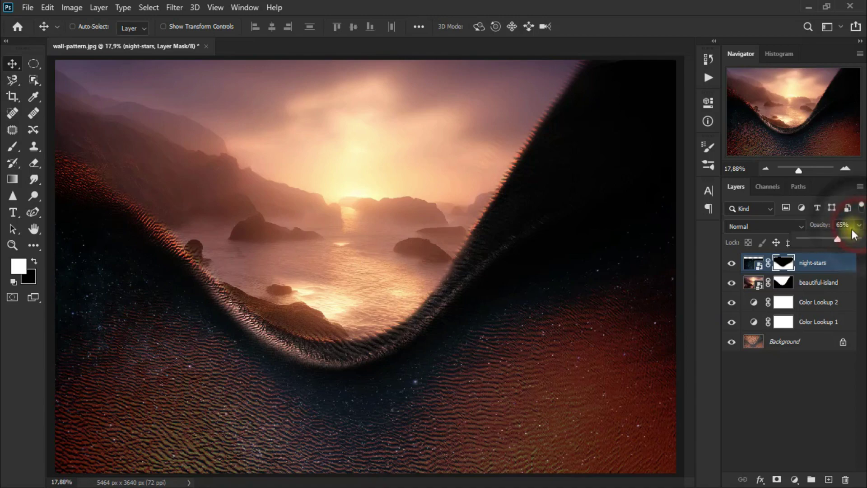
left_click_drag(841, 239, 863, 246)
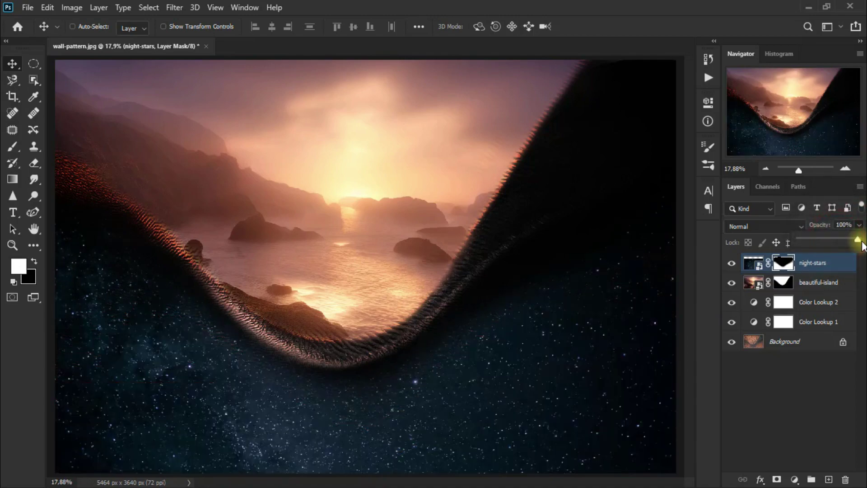
left_click(731, 264)
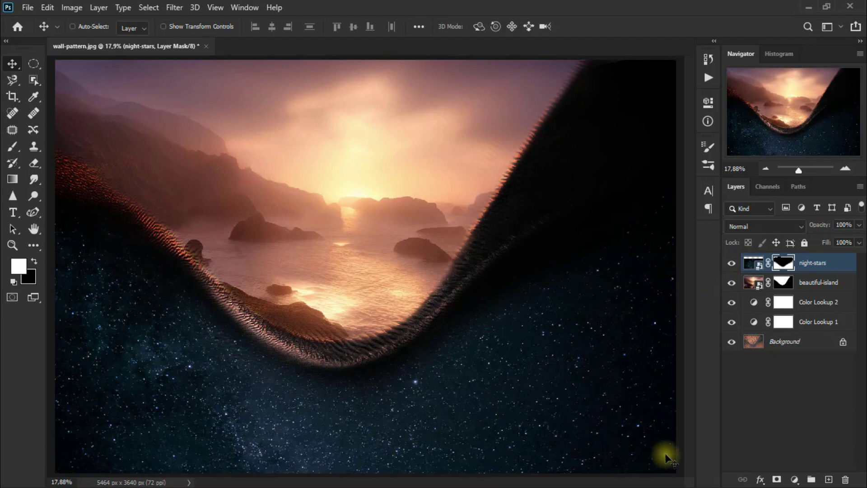
Add a Photo Filter clipped to night-stars using Cooling Filter (82) with increased density.
left_click(794, 479)
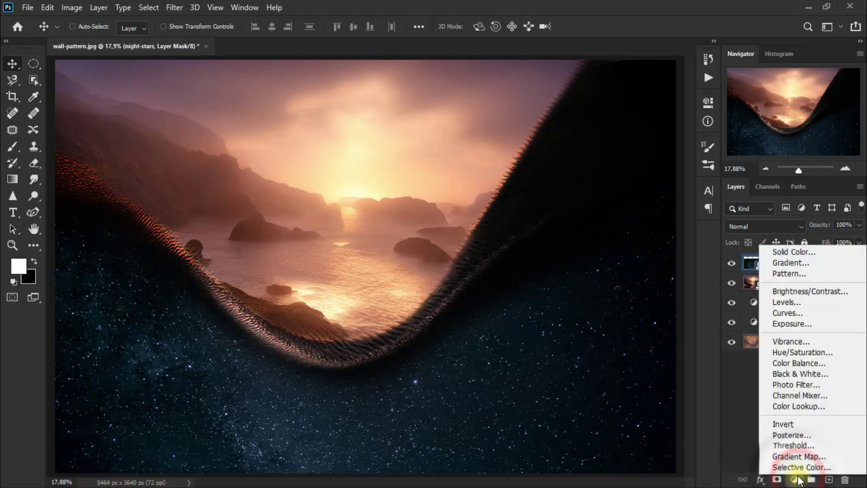
left_click(829, 385)
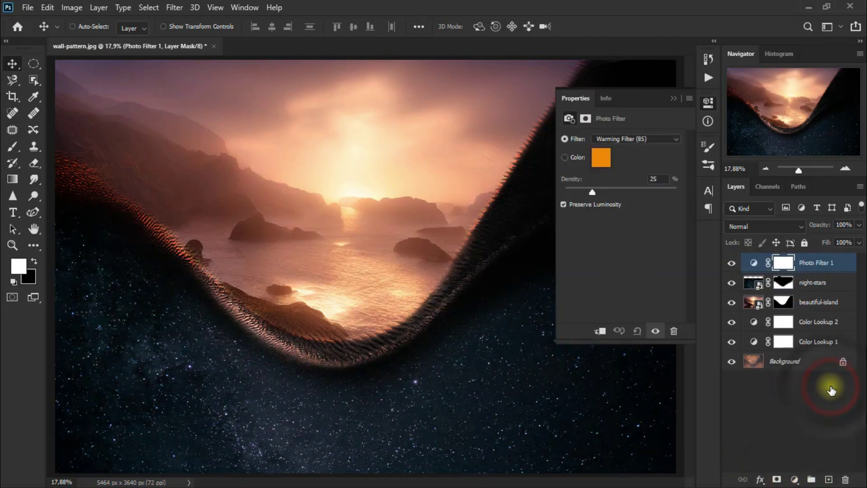
left_click(599, 334)
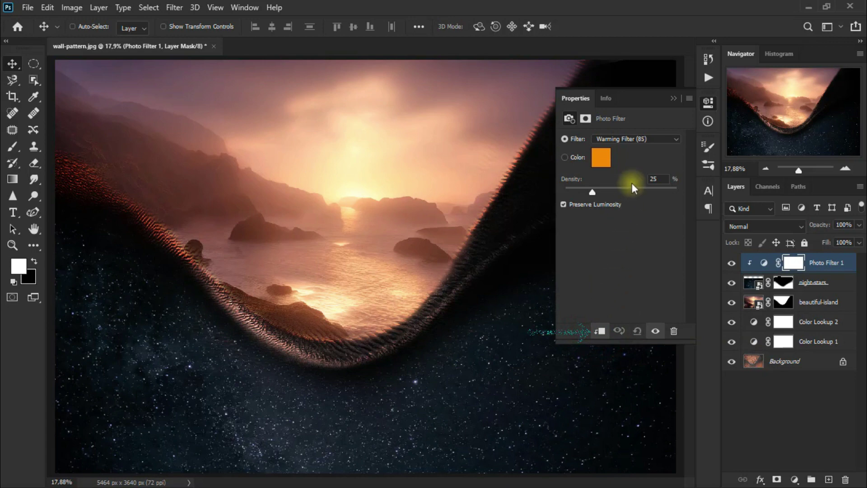
left_click(643, 137)
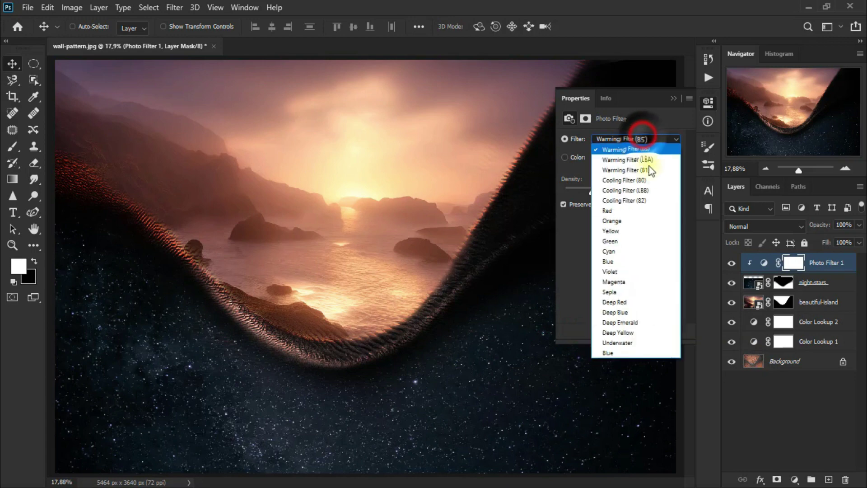
left_click(656, 202)
left_click_drag(593, 190, 688, 196)
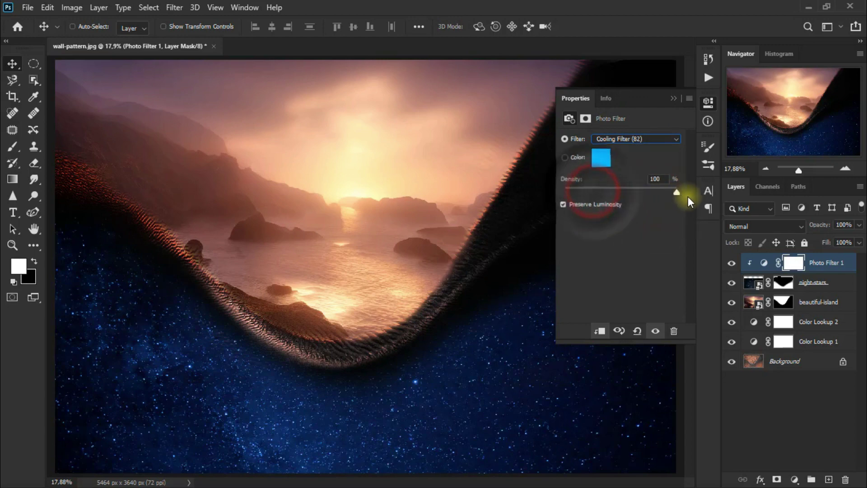
left_click(674, 99)
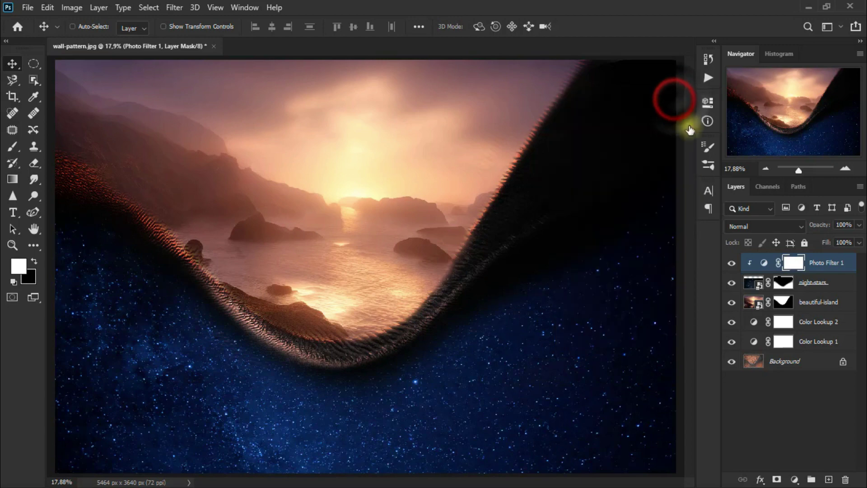
Blend the photo filter in Screen mode at about 37% opacity and compare.
left_click(746, 229)
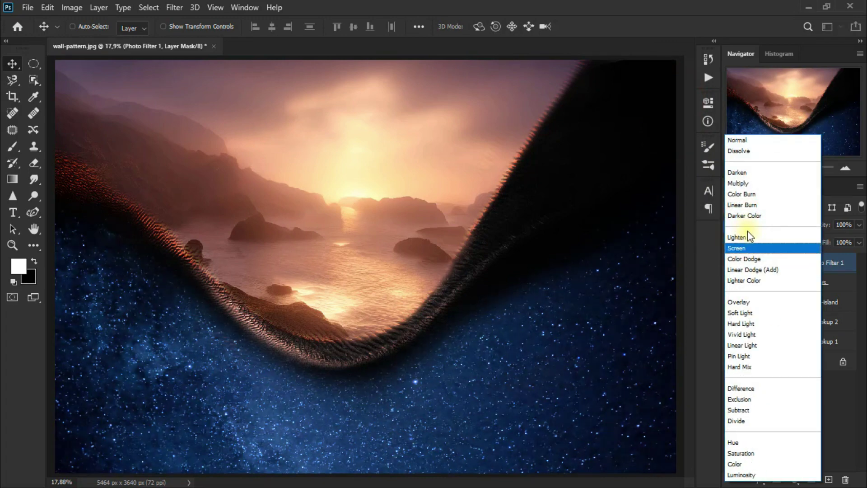
left_click(759, 248)
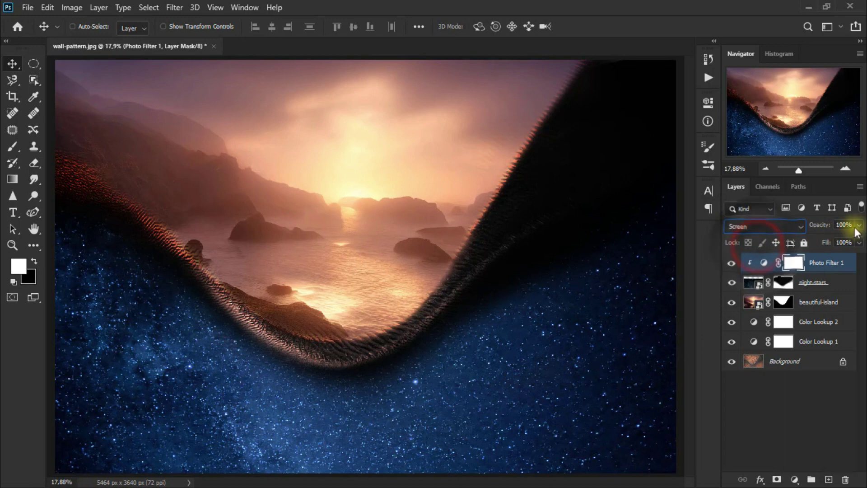
mouse_move(859, 225)
left_mouse_down()
mouse_move(854, 243)
mouse_move(817, 237)
left_mouse_up()
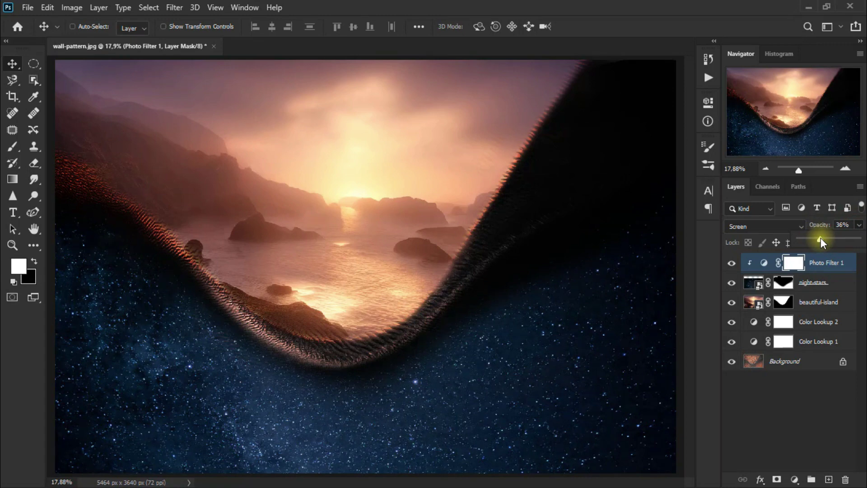
left_click(731, 263)
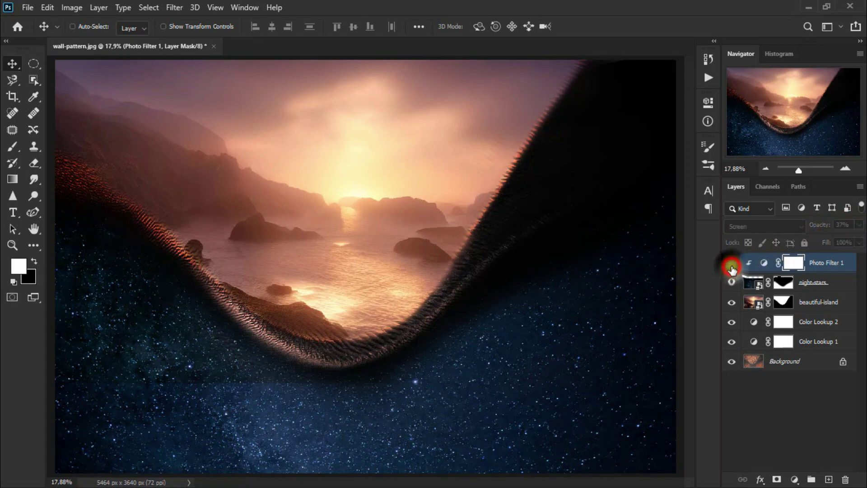
left_click(732, 264)
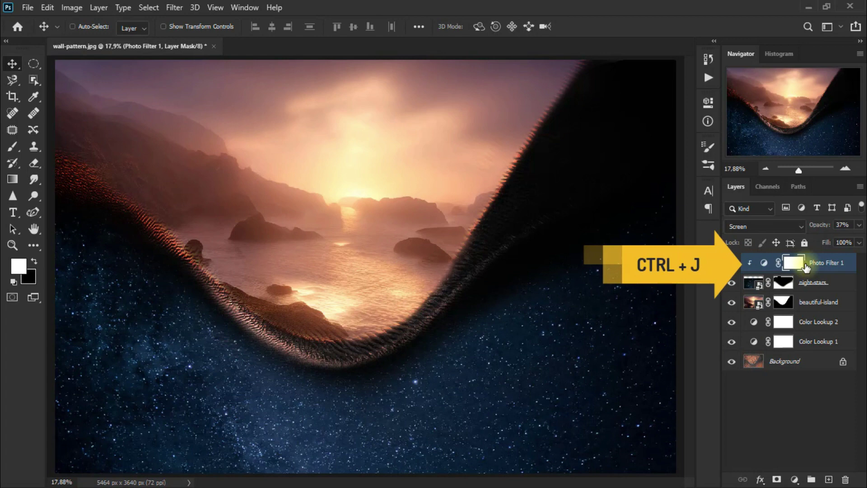
Duplicate the cooling filter, clip it to night-stars, and set Darken at 100% opacity.
key("ctrl+j")
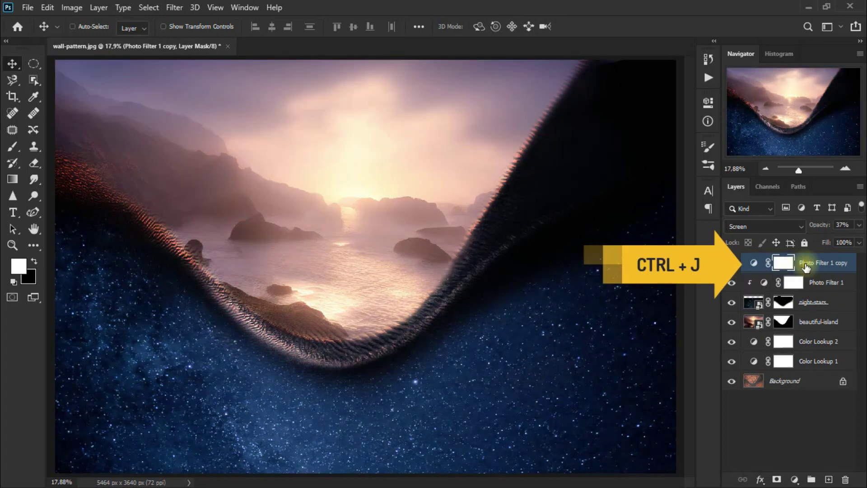
key("ctrl+alt+g")
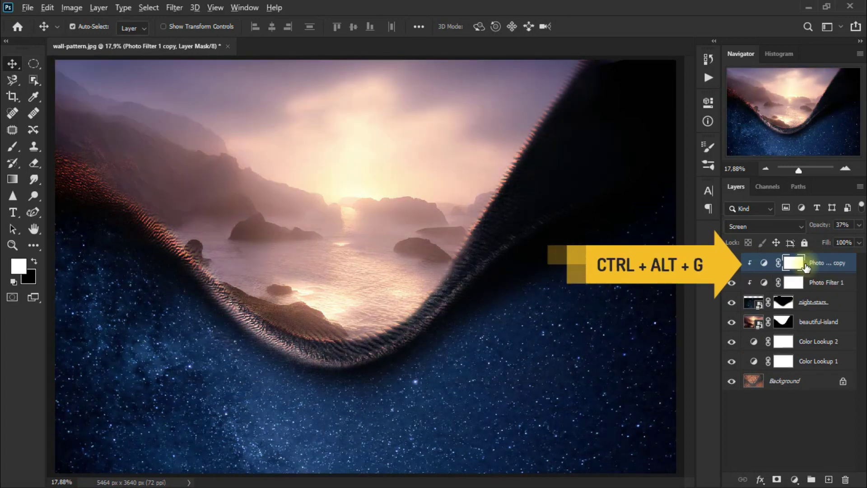
left_click(747, 231)
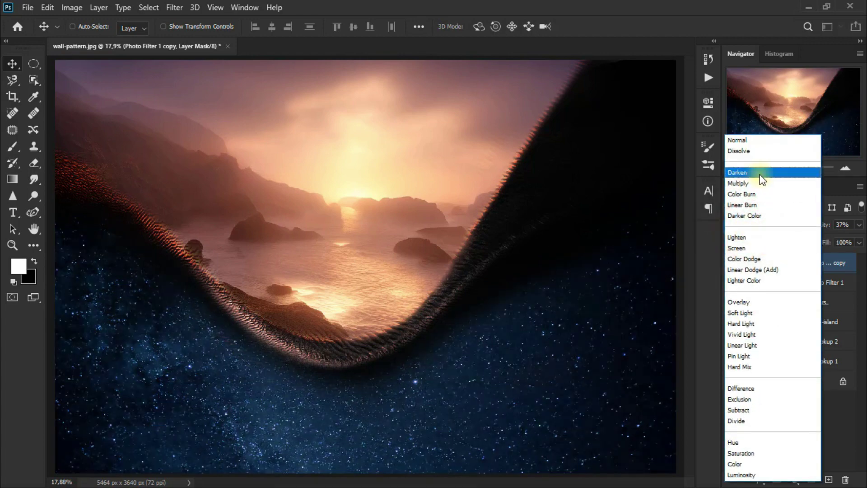
left_click(760, 174)
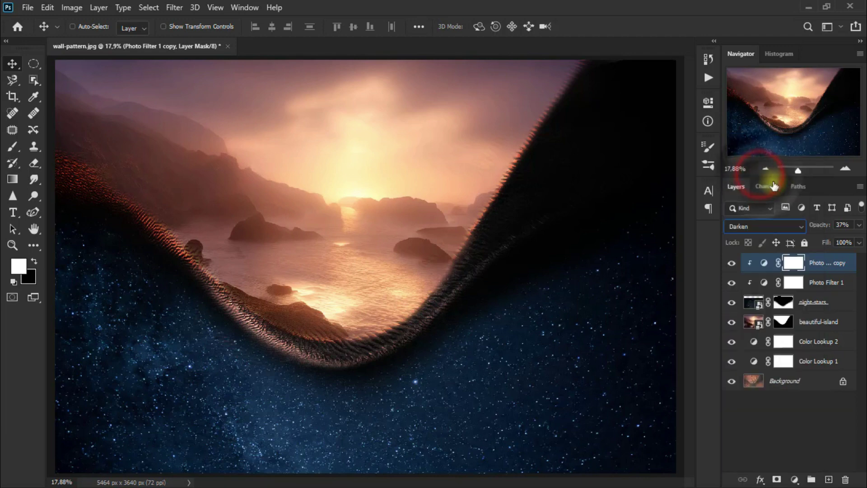
left_click(859, 225)
left_click_drag(820, 239, 862, 244)
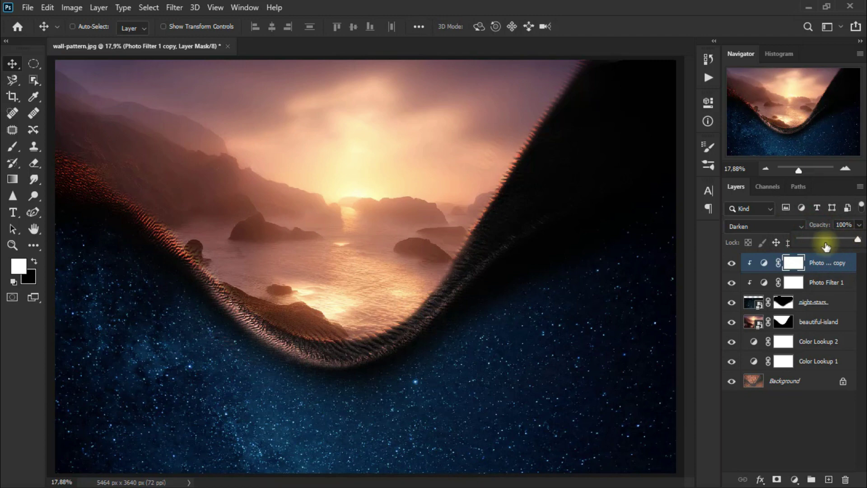
left_click(728, 261)
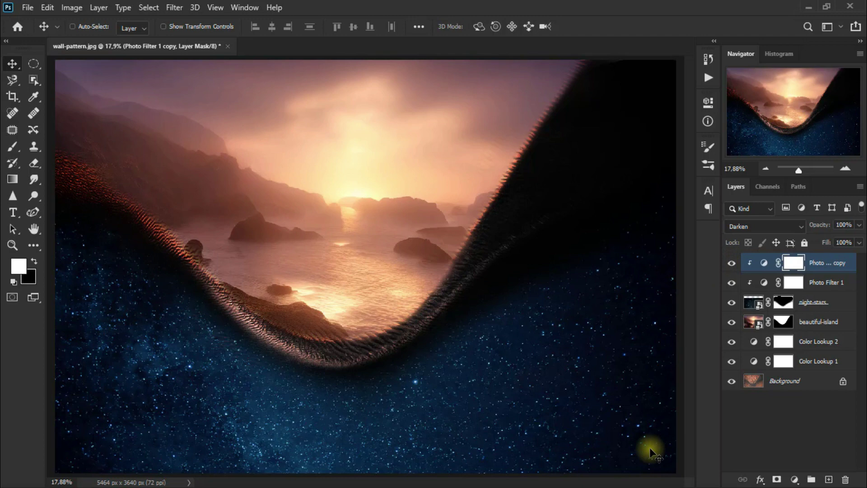
left_click(849, 169)
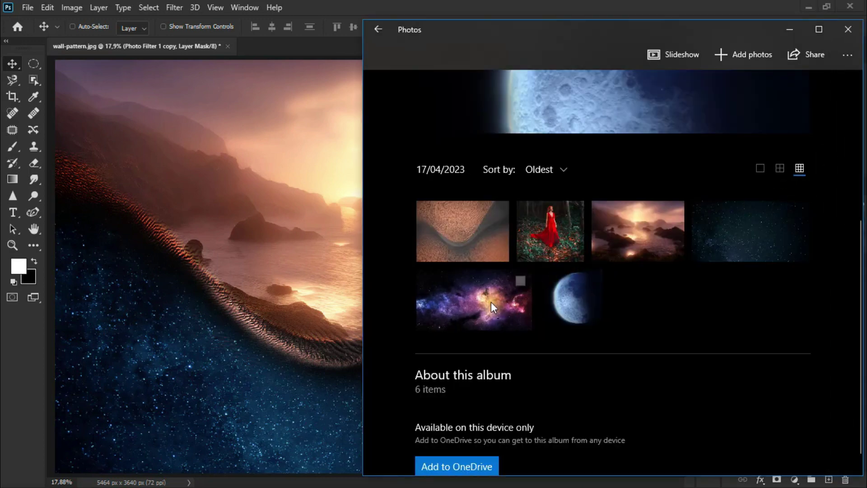
Place the nebula image over the lower sky and blend it in Screen mode.
left_click_drag(491, 302, 281, 388)
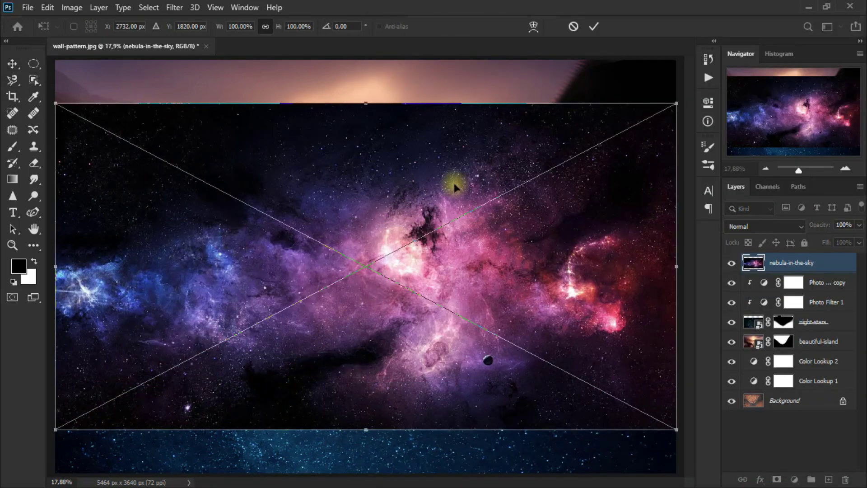
left_click(588, 28)
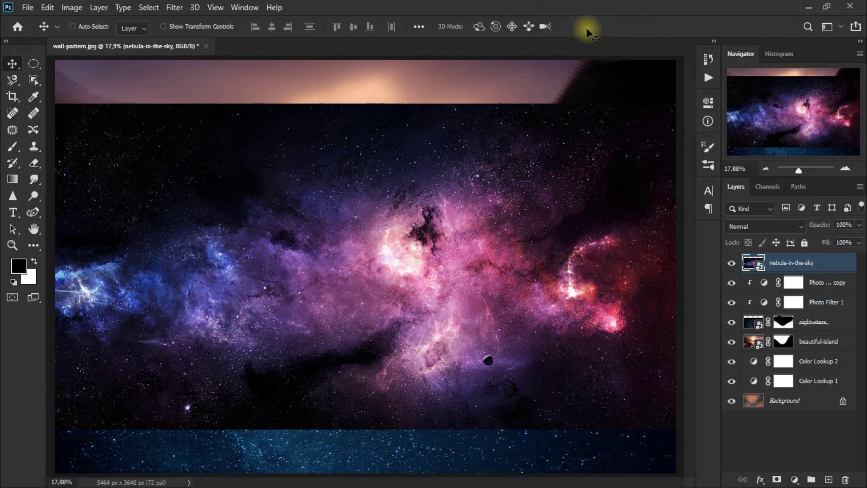
left_click_drag(470, 192, 468, 227)
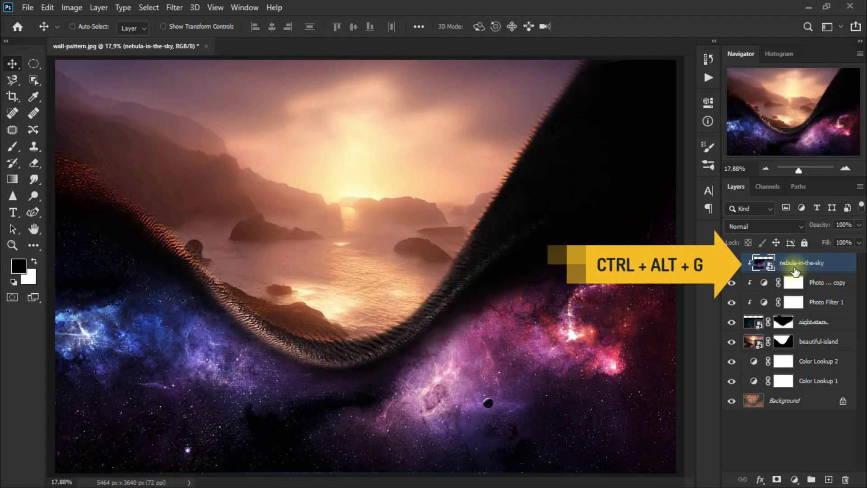
left_click(768, 226)
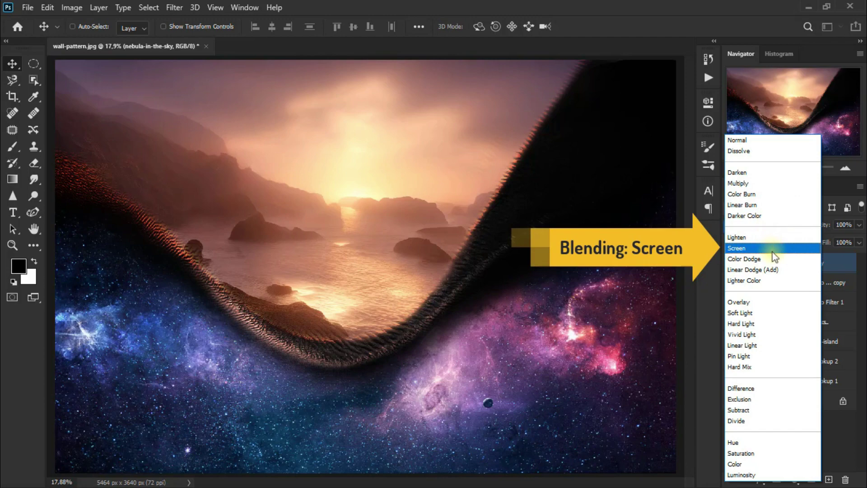
left_click(770, 248)
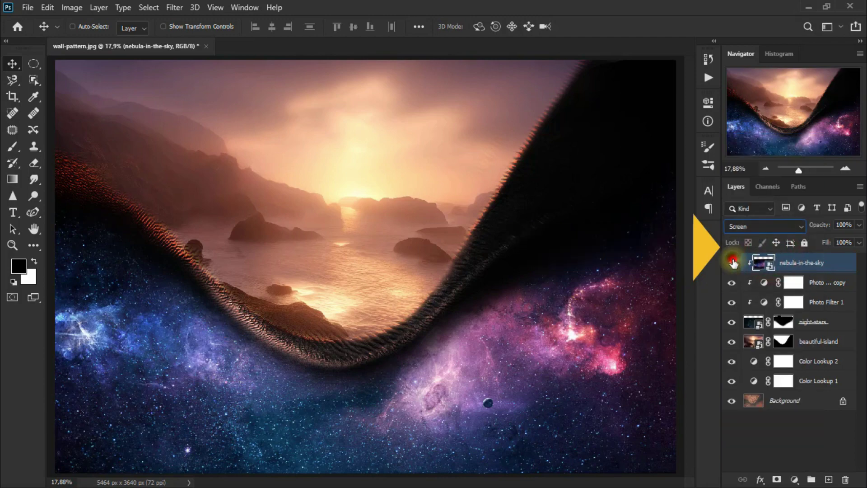
left_click(731, 262)
left_click(733, 263)
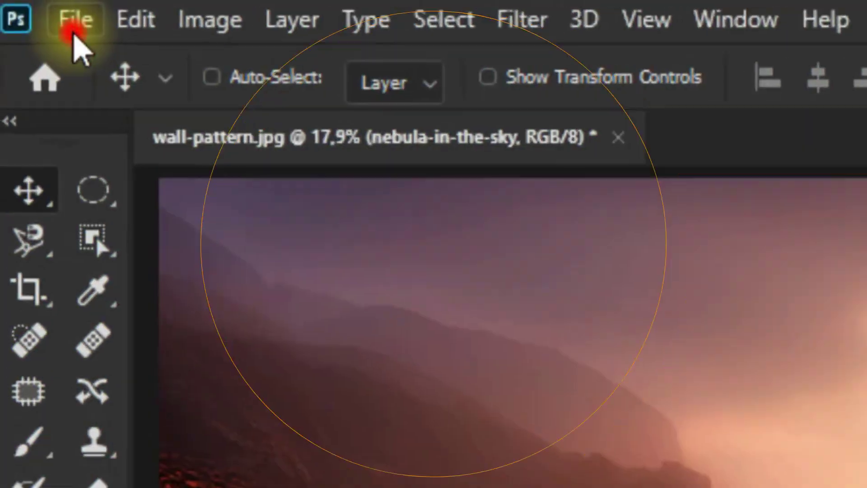
Save the composite via File > Save As as two-worlds.psd.
left_click(73, 27)
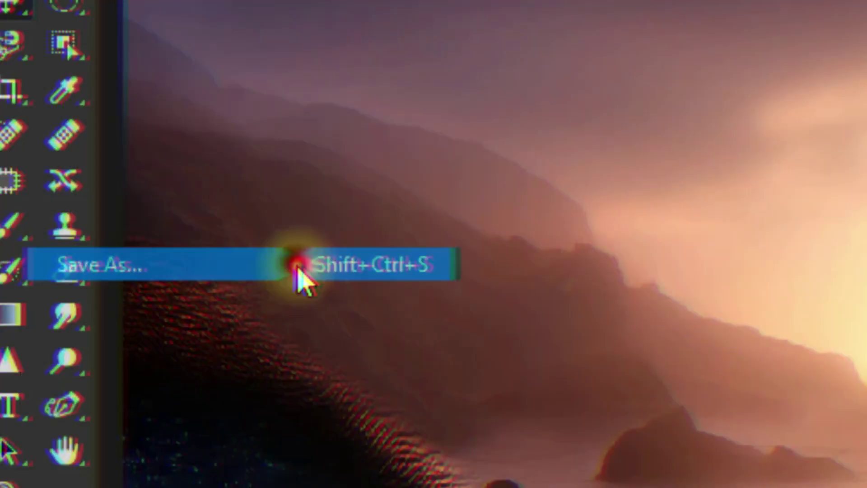
left_click(298, 267)
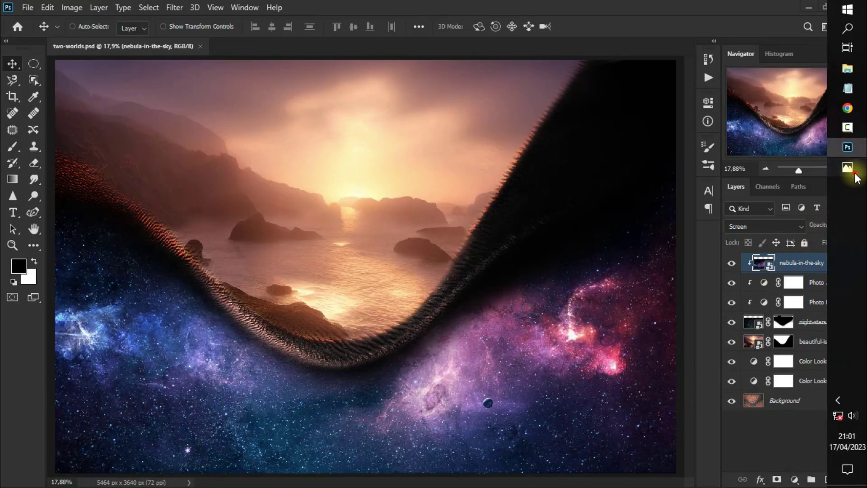
Bring the blue moon image in from Photos and move it to the sky's right side.
left_click(849, 170)
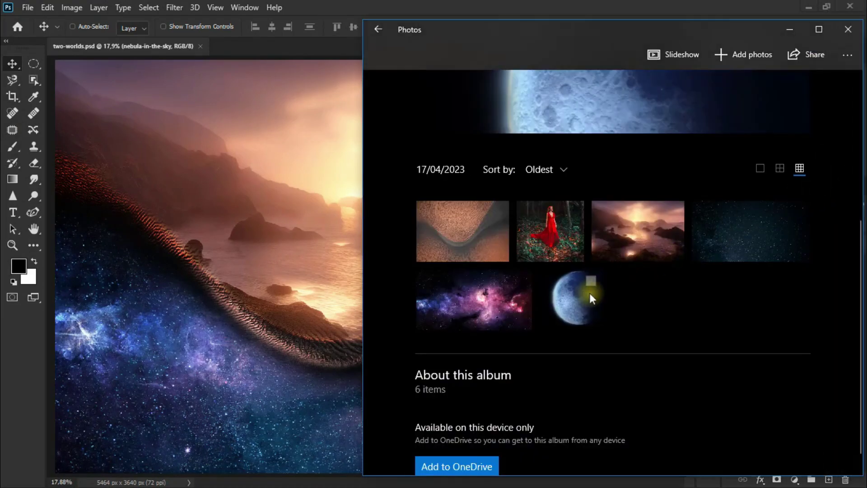
left_click_drag(580, 298, 281, 308)
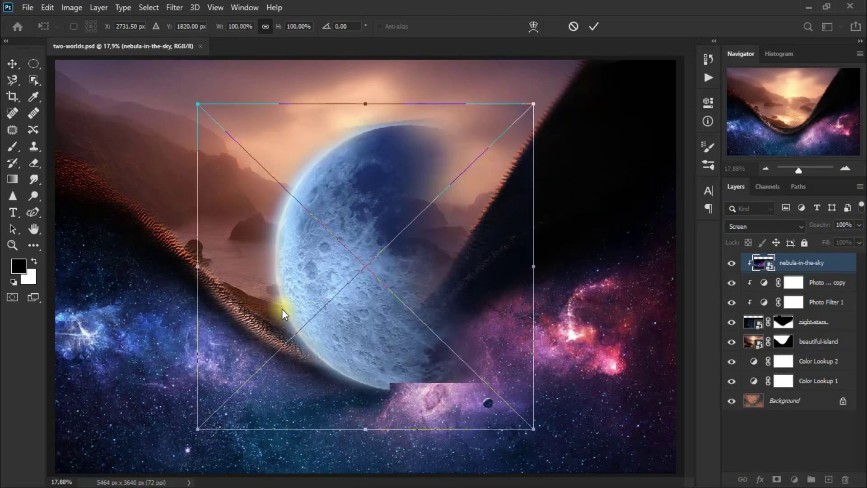
left_click(588, 28)
mouse_move(392, 242)
left_mouse_down()
mouse_move(534, 183)
mouse_move(552, 196)
mouse_move(543, 189)
left_mouse_up()
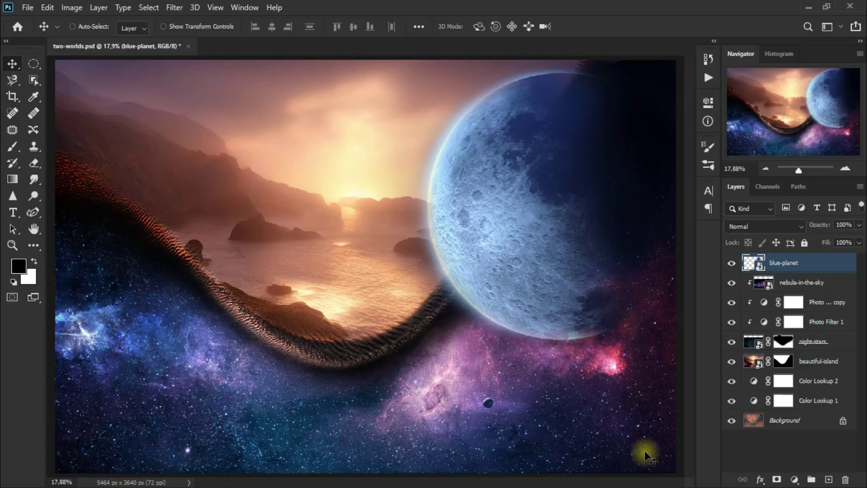
Add a Brightness/Contrast layer clipped to blue-planet with -5 brightness and 30 contrast.
left_click(794, 479)
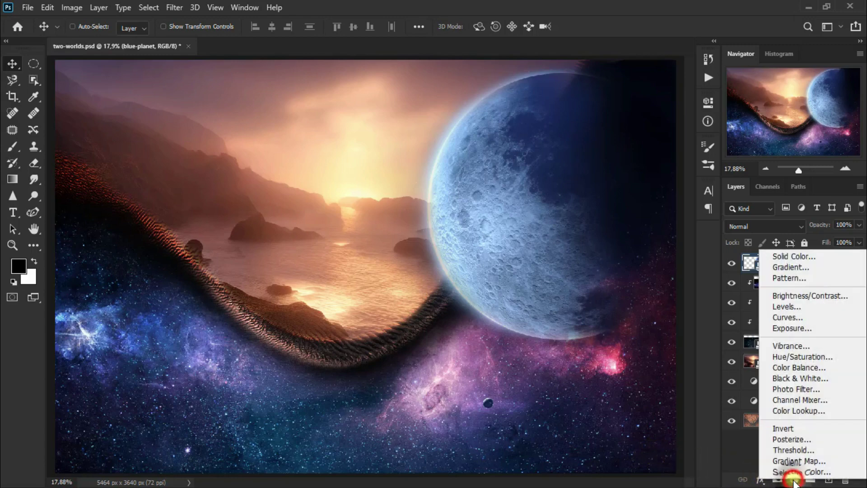
left_click(824, 297)
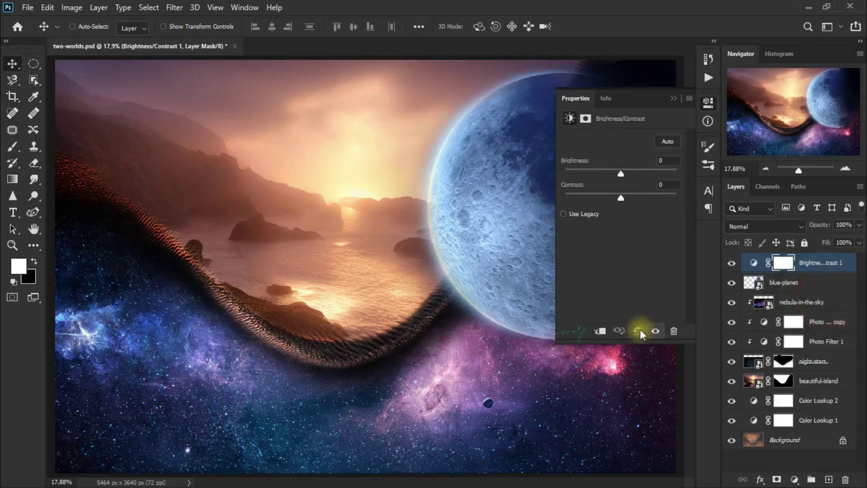
left_click(600, 332)
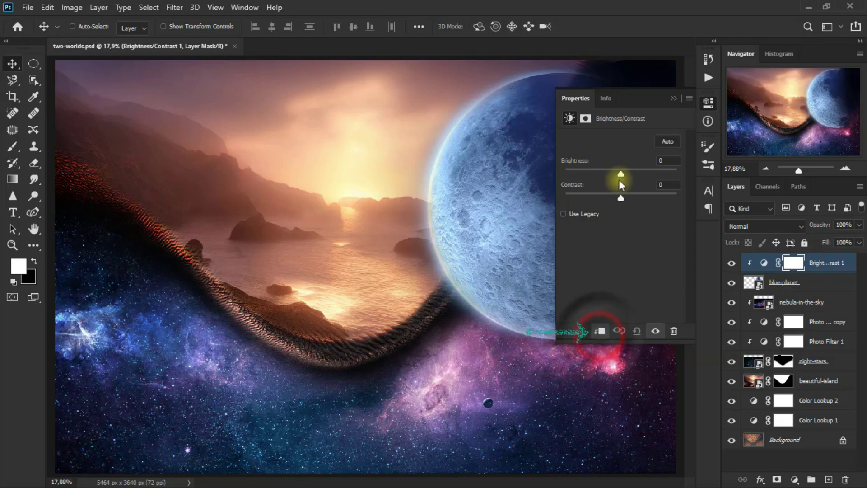
left_click_drag(621, 173, 635, 199)
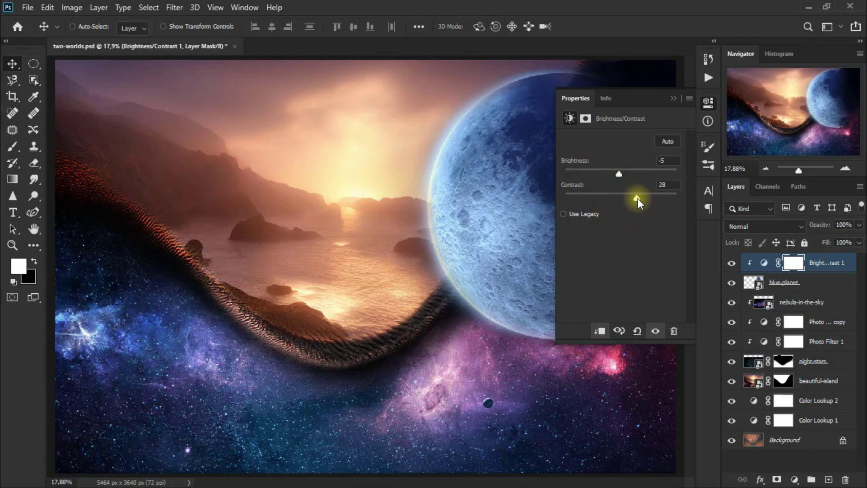
left_click(674, 98)
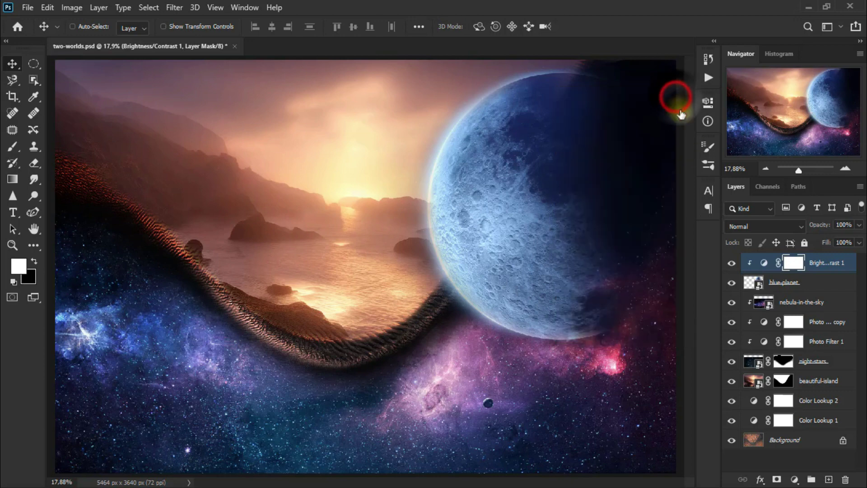
left_click(732, 264)
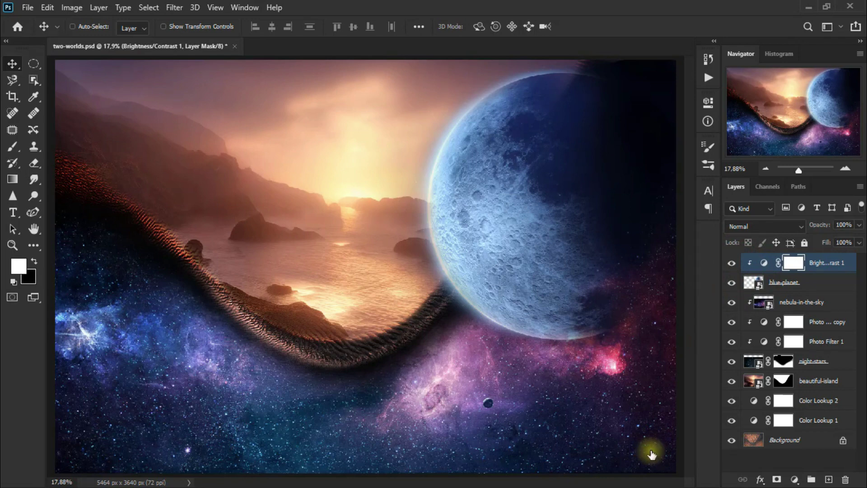
left_click(848, 171)
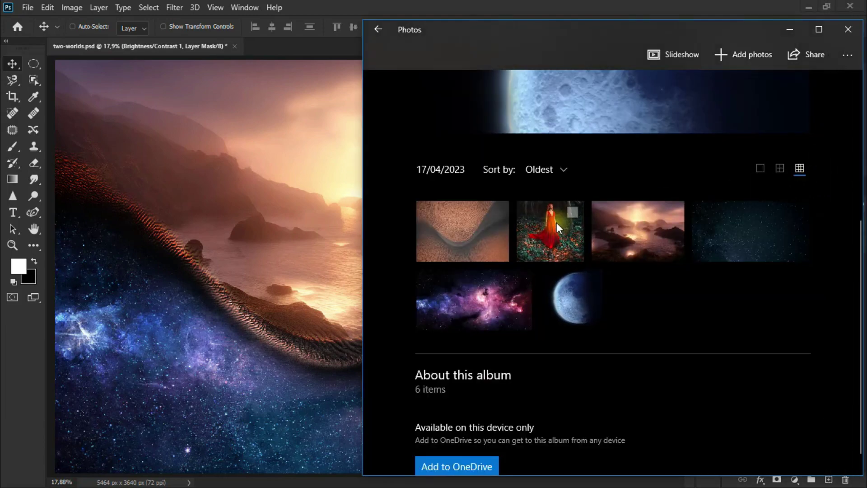
Place the red-dress woman photo, scale it to about 59%, and move it above centre.
left_click_drag(383, 305, 289, 353)
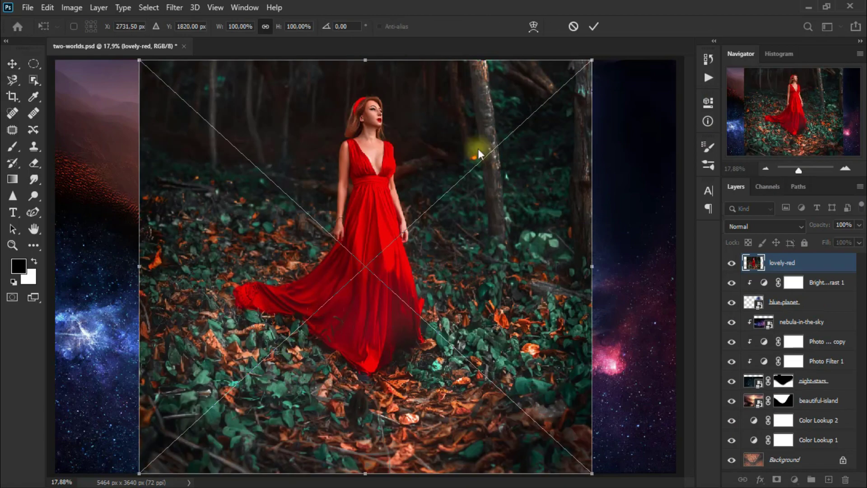
left_click(593, 27)
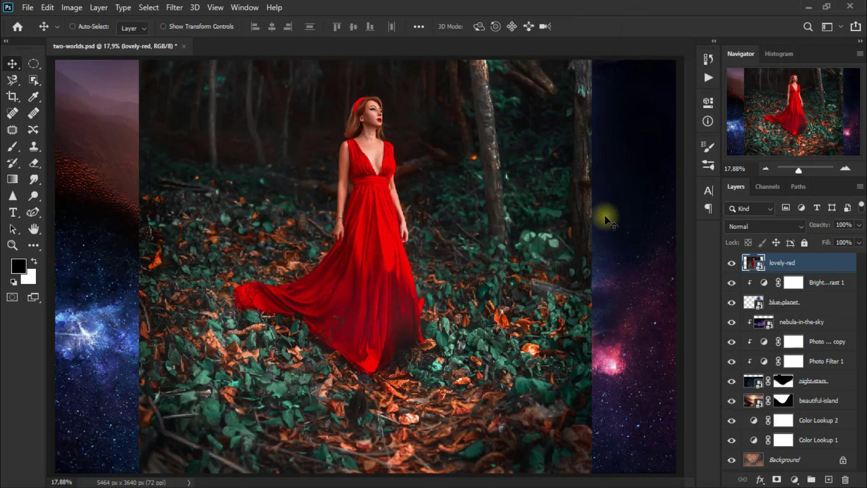
key("ctrl+t")
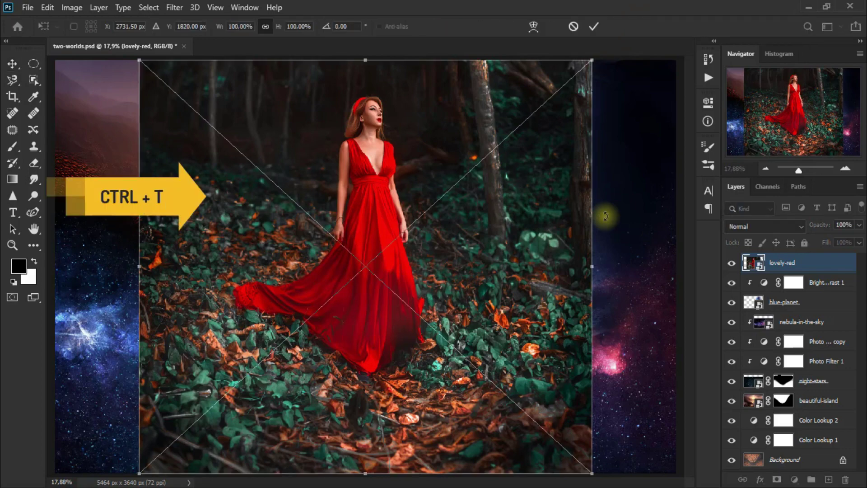
left_click_drag(591, 60, 405, 230)
left_click_drag(332, 267, 373, 170)
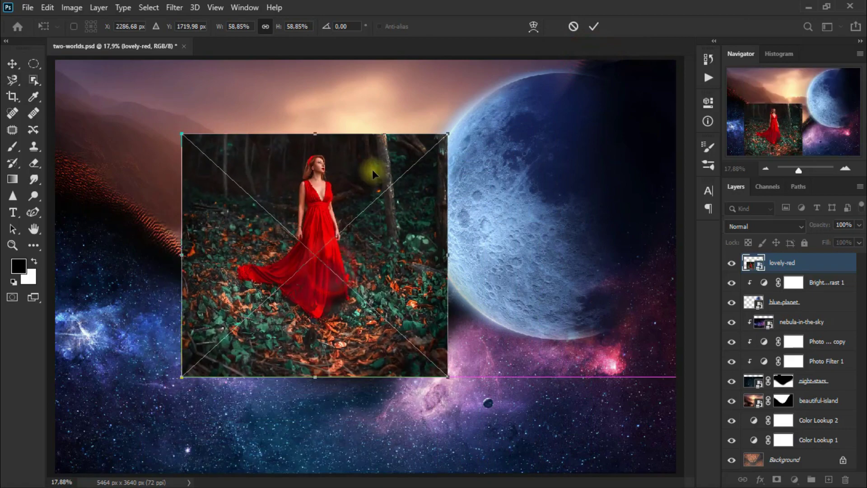
left_click(12, 64)
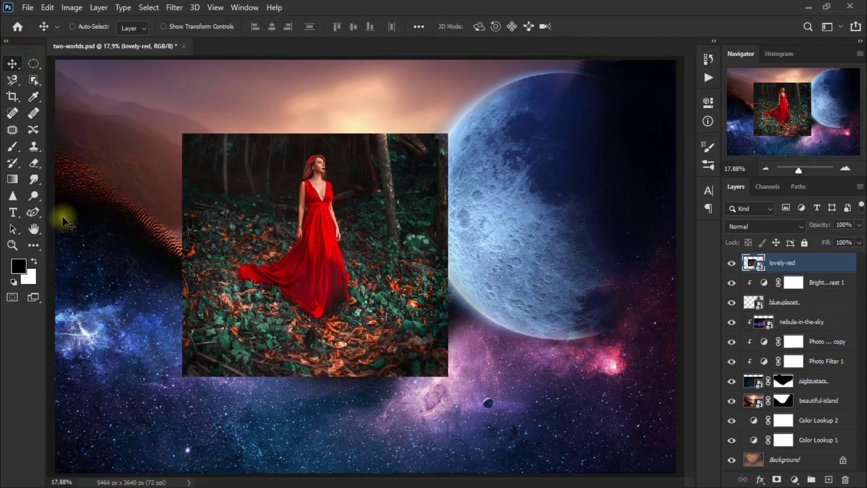
With the standard Pen Tool, trace anchors along the dress train, hem and right edge.
left_click(35, 213)
right_click(33, 210)
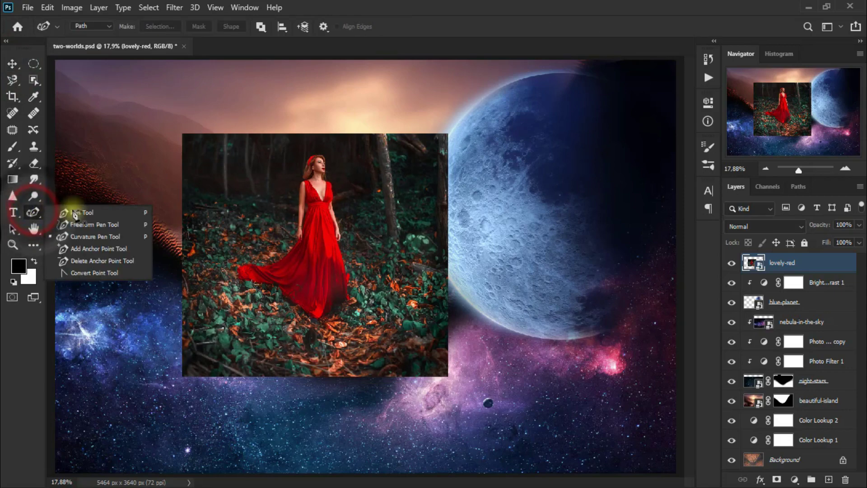
left_click(87, 210)
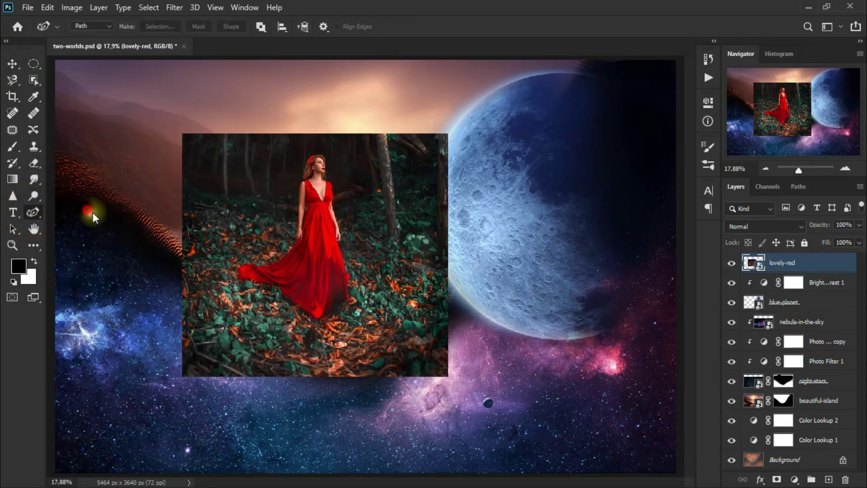
left_click(241, 283)
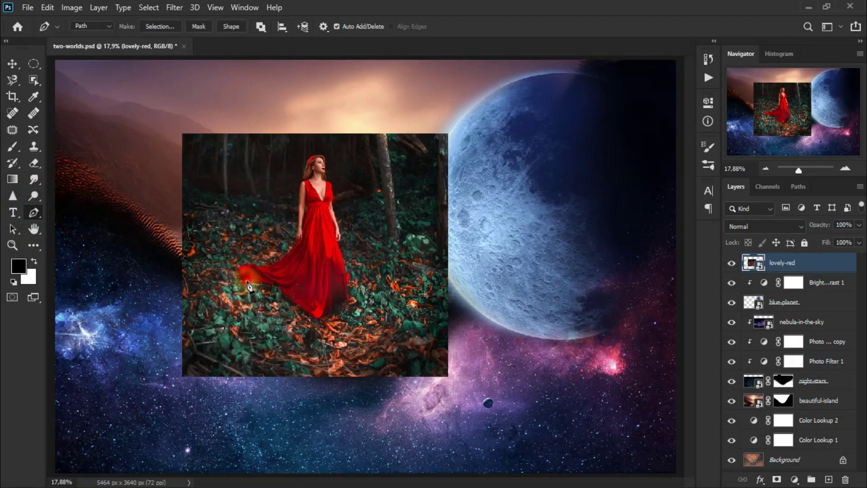
left_click(253, 281)
left_click(276, 291)
left_click(287, 297)
left_click(310, 316)
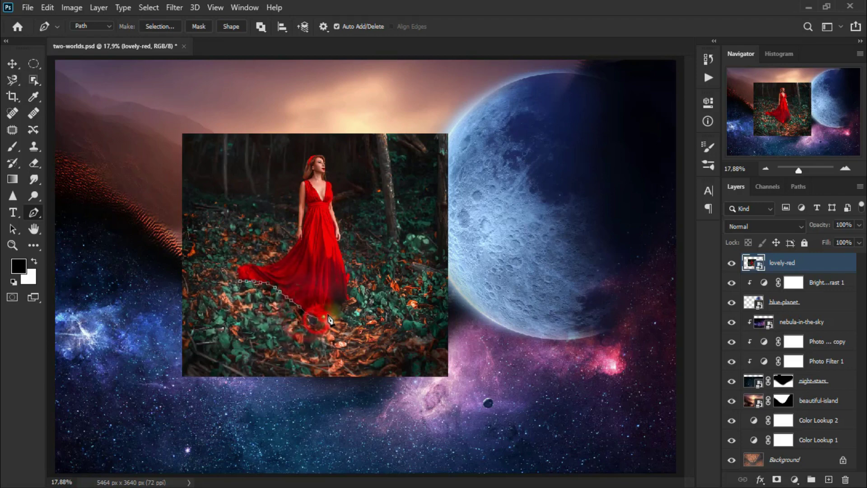
left_click(337, 301)
left_click(346, 260)
left_click(340, 232)
Continue the path up the arm, over the head, down the left side, closing at the start.
left_click(337, 212)
left_click(333, 192)
left_click(328, 167)
left_click(307, 159)
left_click(302, 182)
left_click(302, 216)
left_click(298, 234)
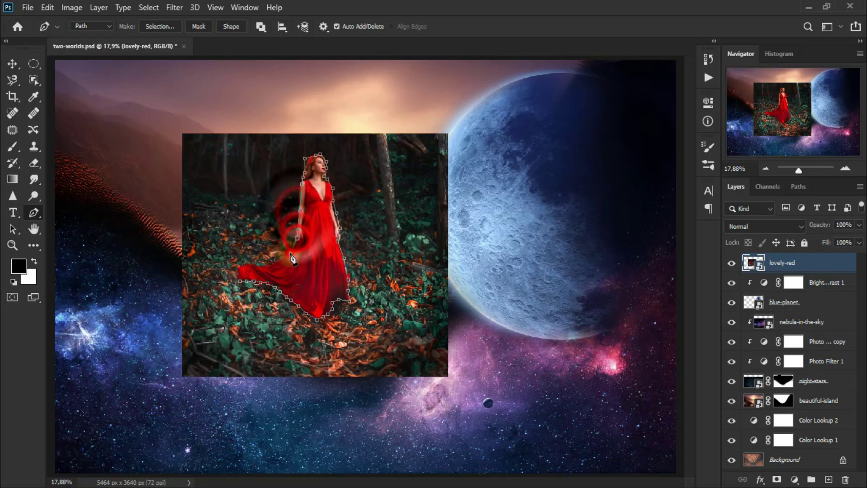
left_click(276, 257)
left_click(247, 270)
left_click(243, 267)
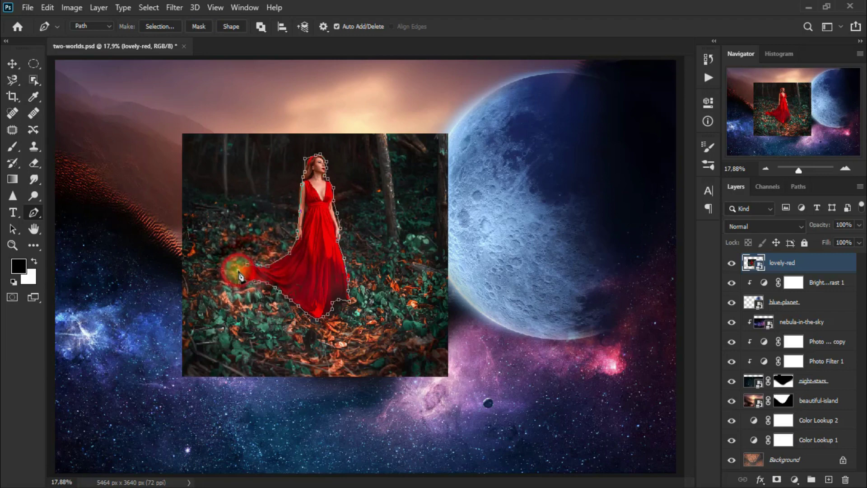
left_click(293, 271)
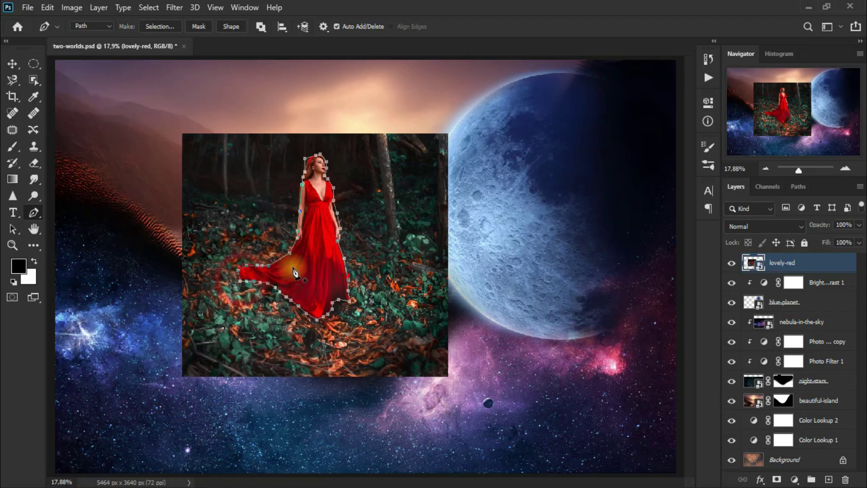
scroll(293, 271, "up", 2)
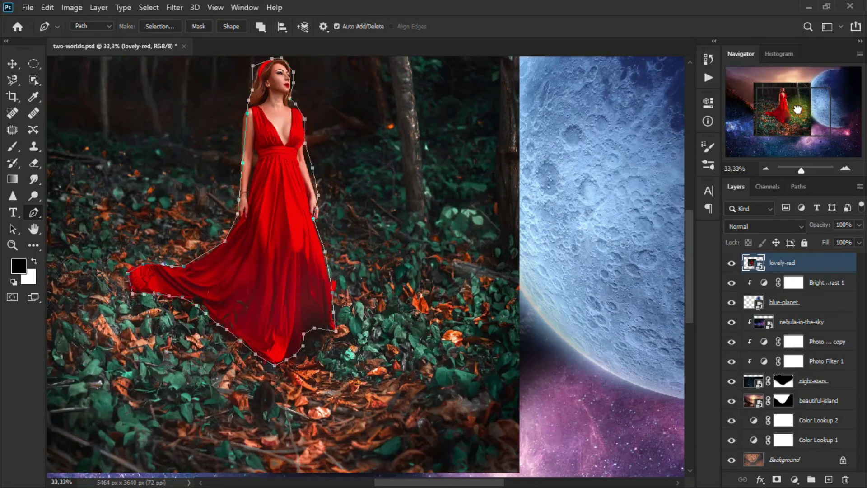
left_click_drag(786, 115, 780, 110)
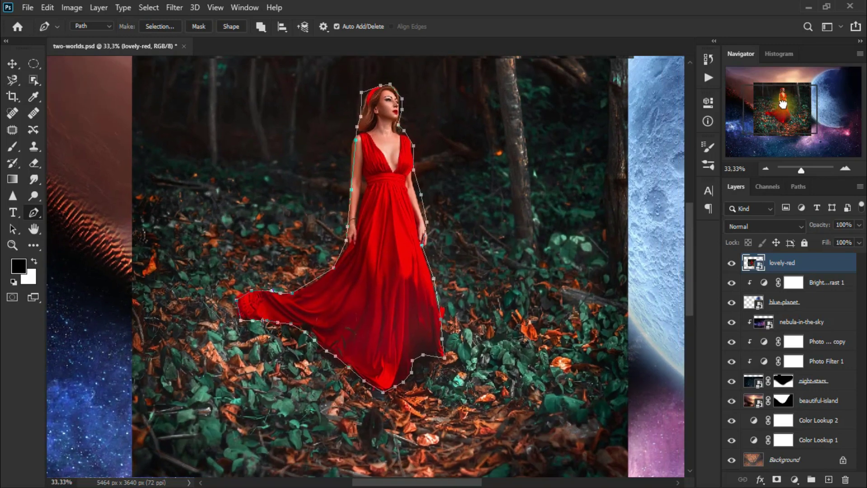
left_click_drag(780, 111, 787, 107)
Reshape the outline with the Curvature Pen to fit the train, left arm, shoulder and hair.
right_click(37, 213)
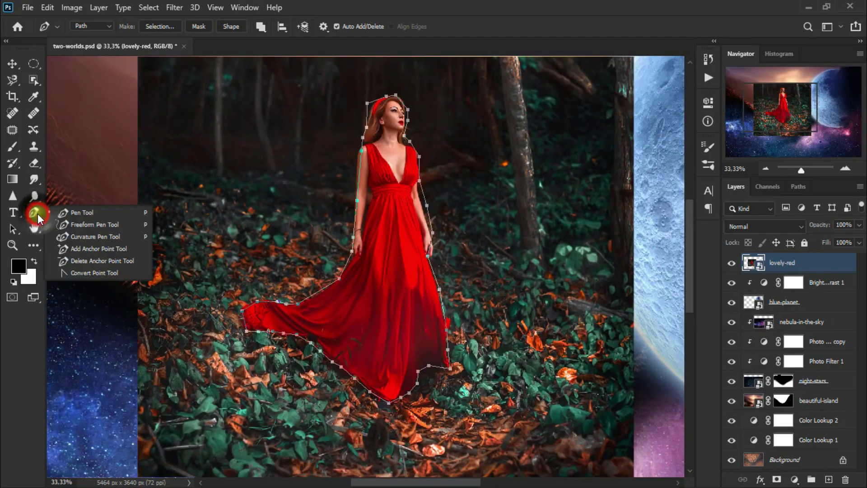
left_click(108, 239)
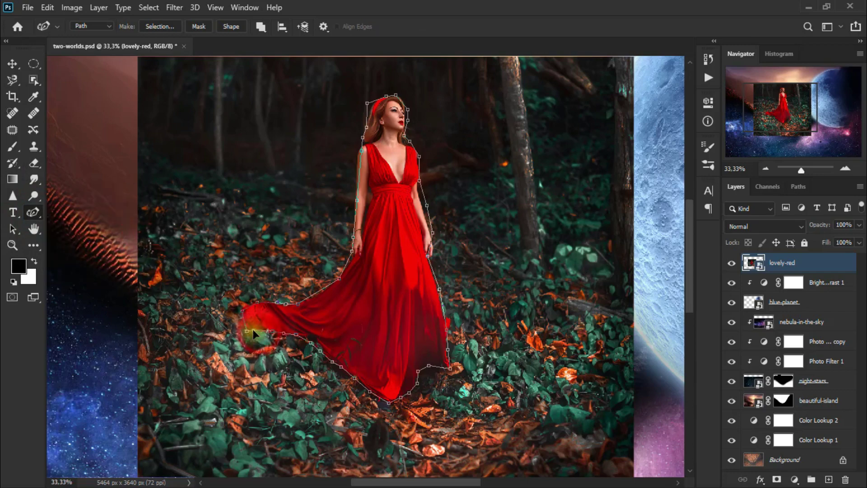
left_click(244, 310)
left_click(319, 294)
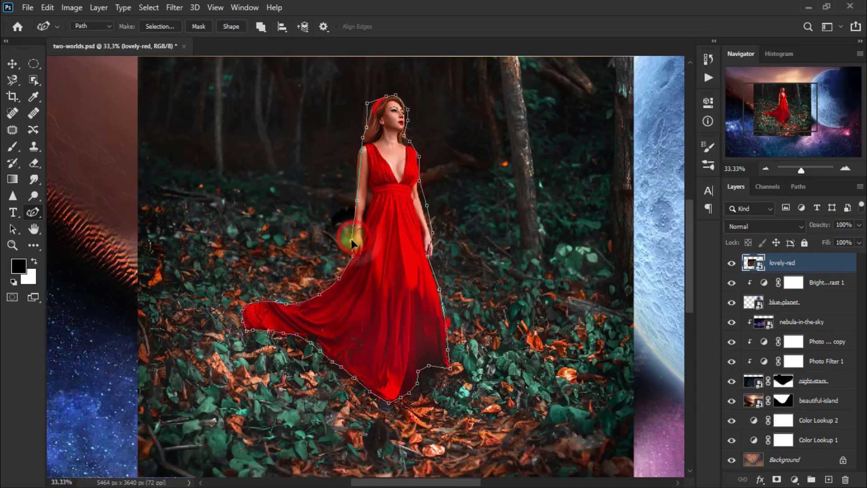
left_click(363, 153)
mouse_move(365, 152)
left_mouse_down()
mouse_move(376, 108)
mouse_move(408, 112)
mouse_move(405, 146)
mouse_move(419, 159)
mouse_move(426, 194)
mouse_move(432, 310)
mouse_move(449, 366)
left_mouse_up()
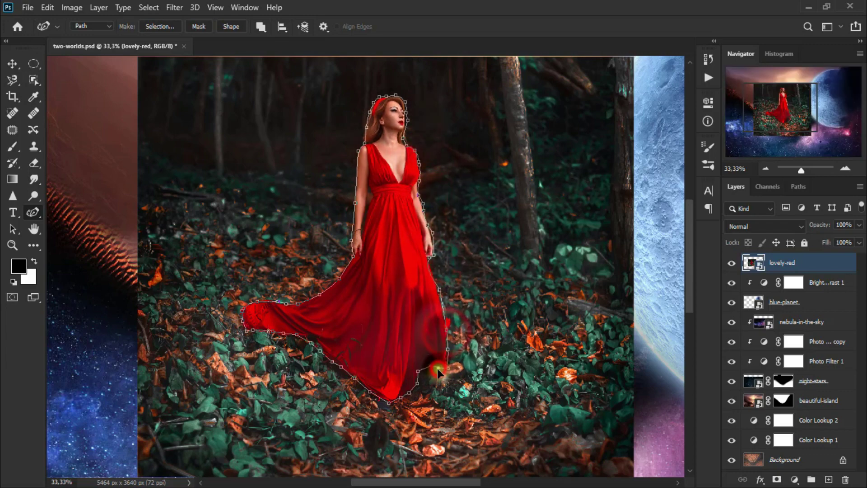
mouse_move(360, 268)
left_mouse_down()
mouse_move(355, 219)
mouse_move(373, 194)
left_mouse_up()
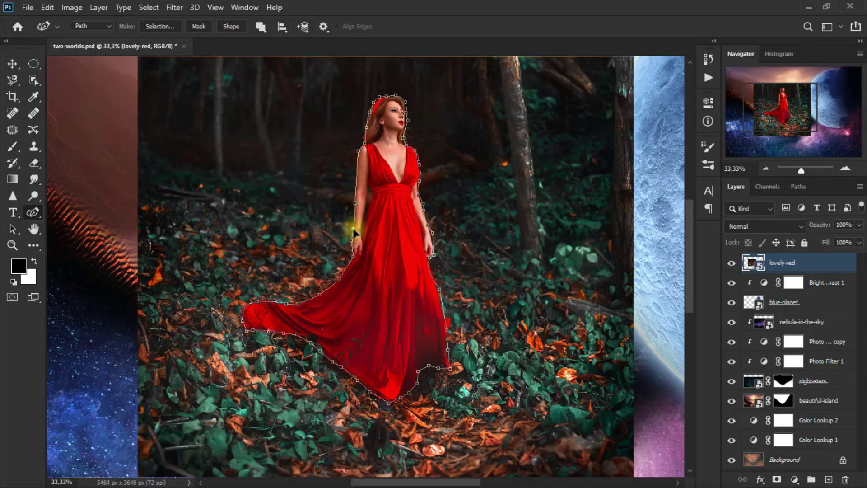
right_click(401, 244)
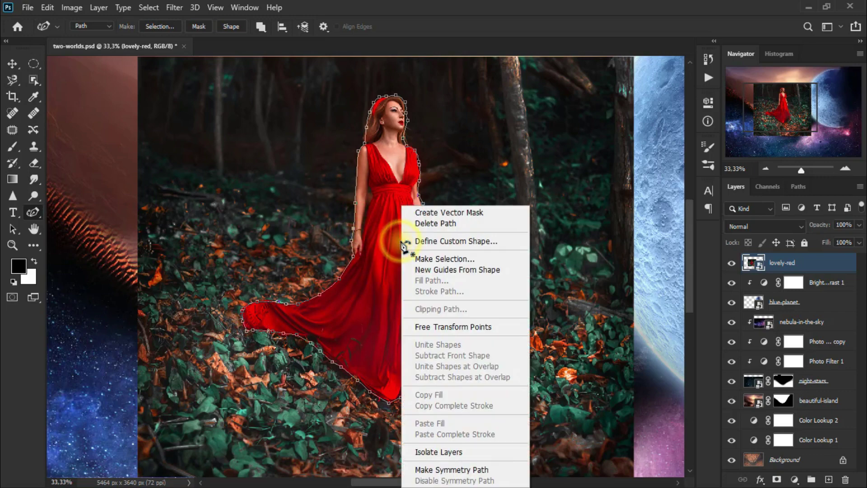
Convert the path into a selection with 0 px feather and fit the view on screen.
left_click(465, 258)
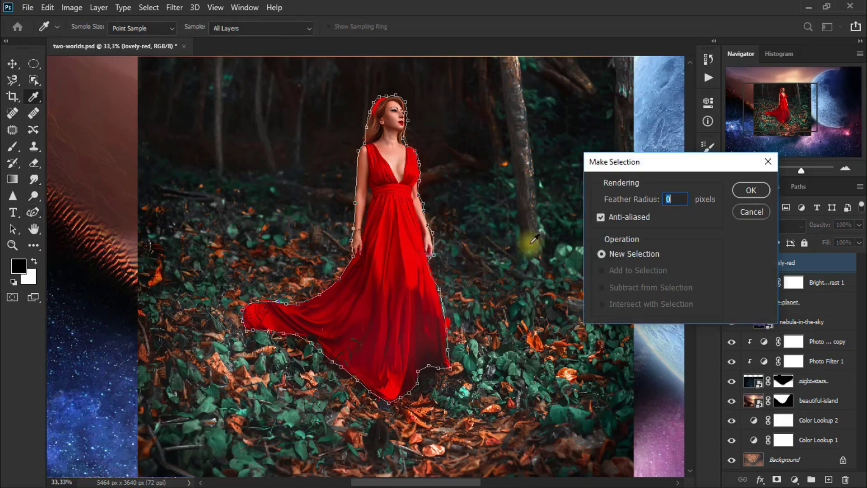
left_click(752, 190)
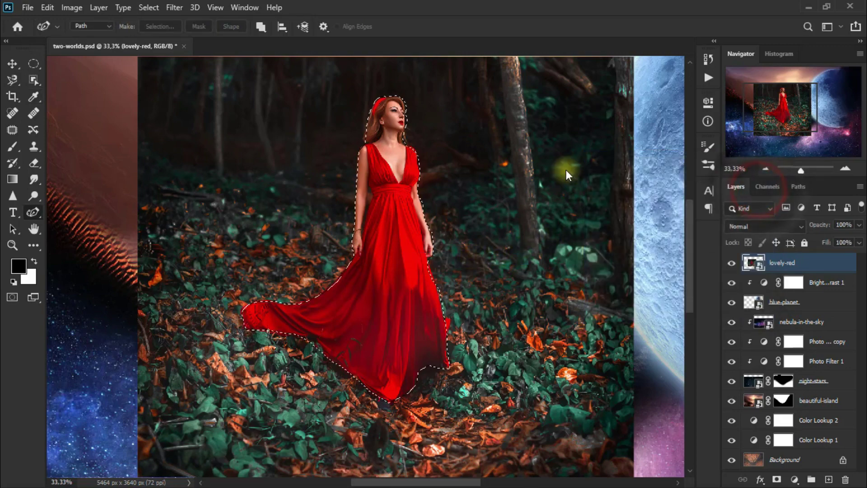
left_click(461, 14)
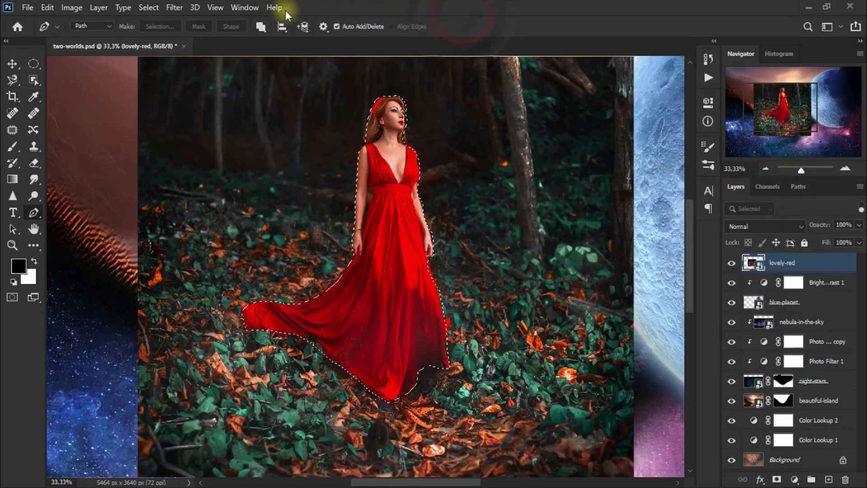
left_click(215, 8)
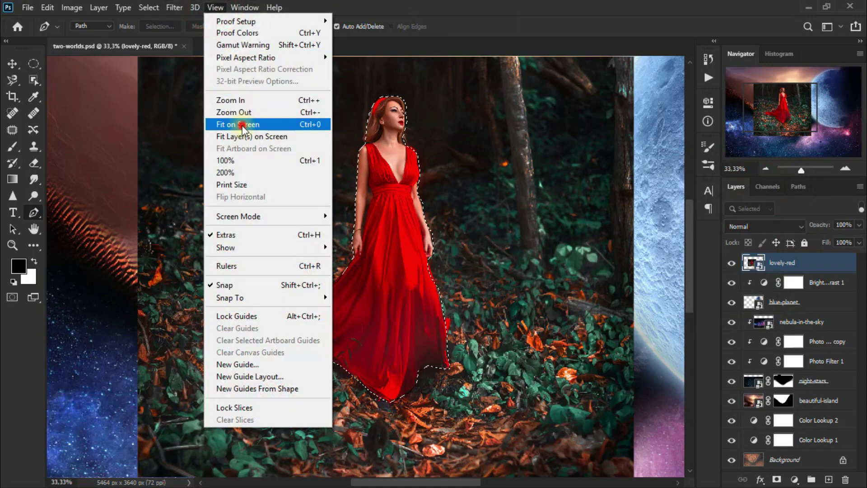
left_click(235, 125)
left_click(33, 64)
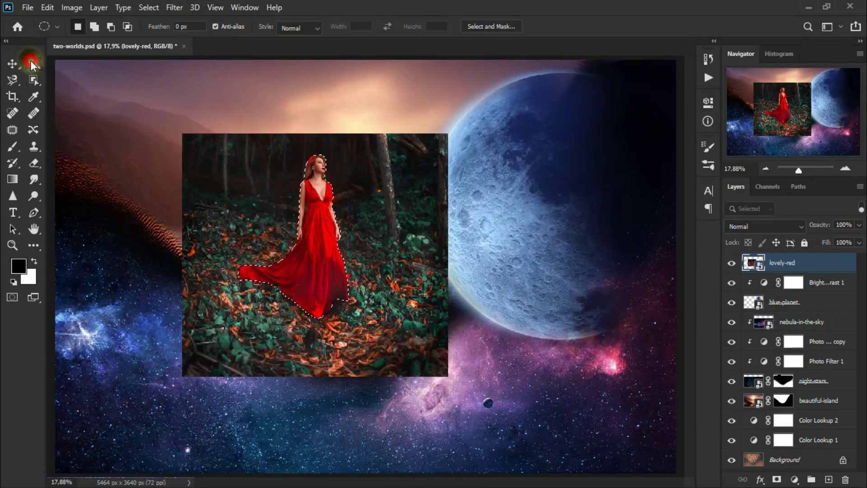
In Select and Mask, make a first pass on radius, feather, smoothing, contrast and shift edge.
left_click(501, 26)
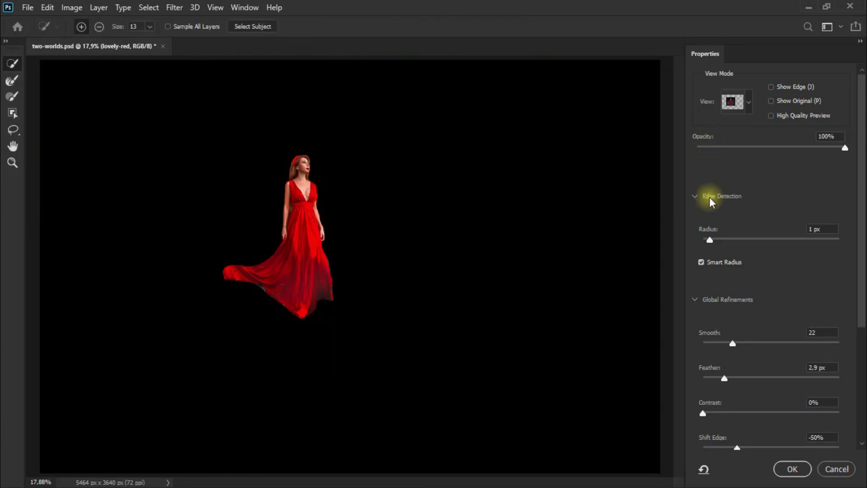
left_click_drag(710, 240, 730, 240)
scroll(752, 298, "down", 3)
left_click_drag(724, 277, 736, 277)
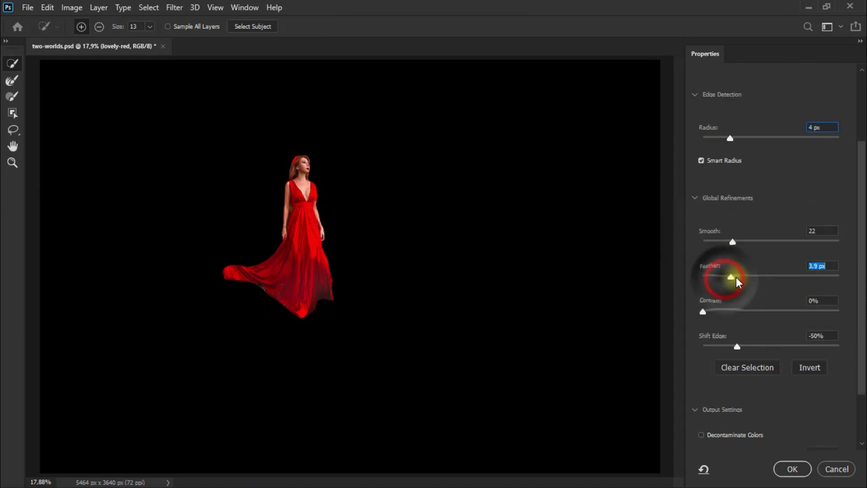
left_click(725, 276)
left_click_drag(733, 242, 699, 244)
left_click_drag(706, 316, 738, 321)
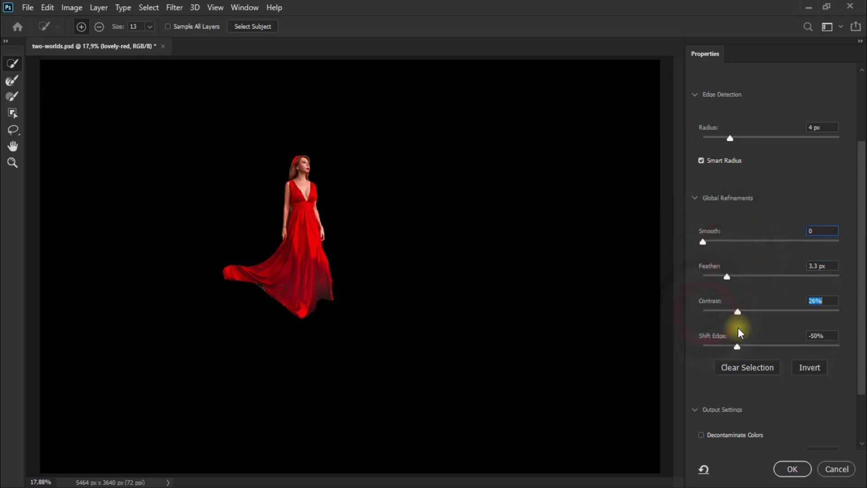
left_click_drag(710, 347, 781, 346)
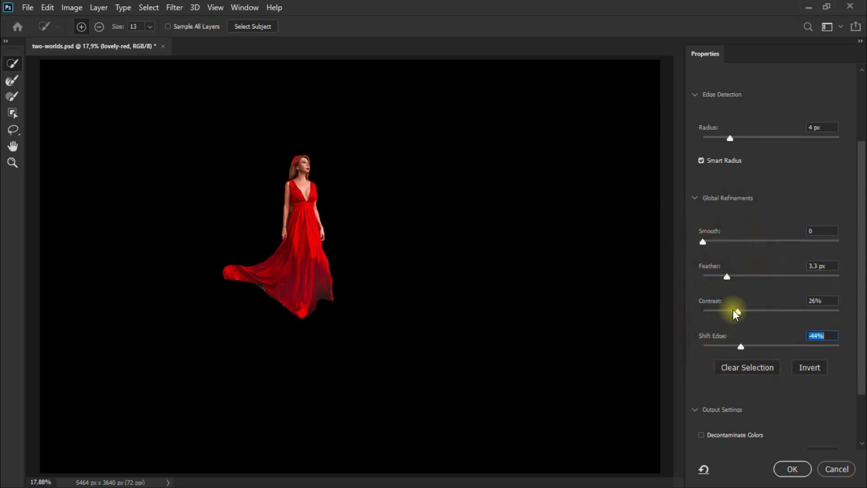
left_click_drag(758, 314, 729, 312)
Settle the edge at radius 3 px, smooth 15, feather 4.8 px, contrast 21%, shift -47%.
left_click_drag(703, 241, 740, 242)
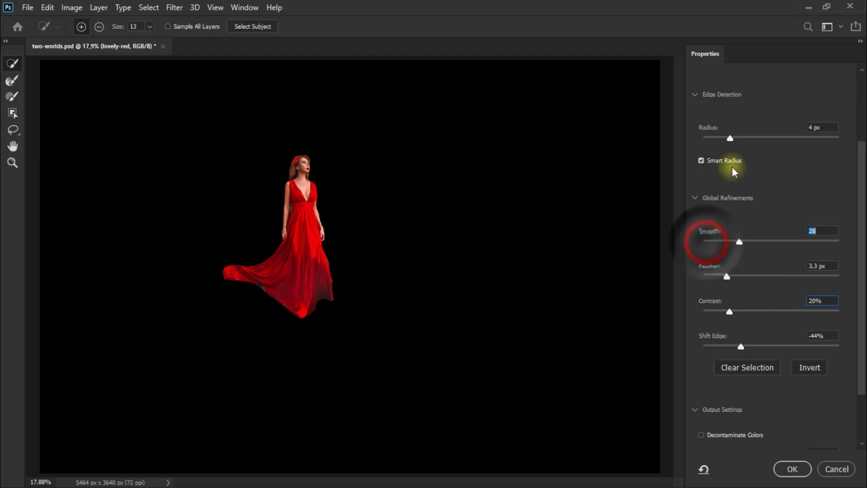
left_click_drag(731, 140, 726, 140)
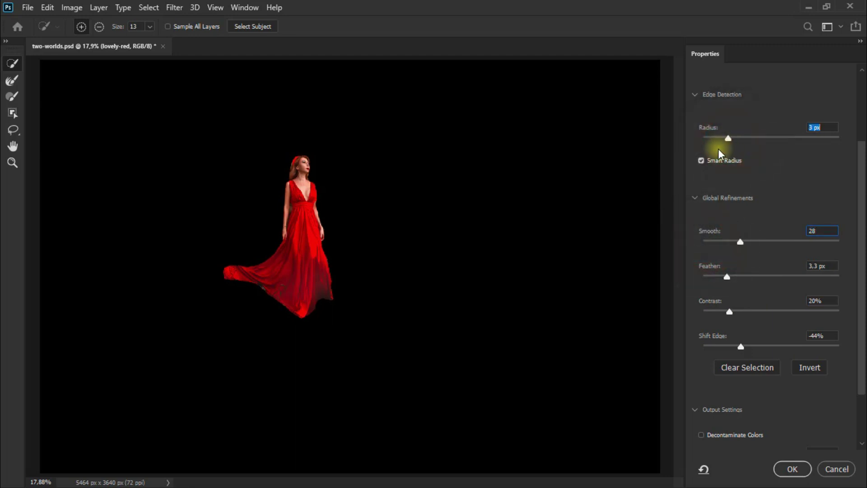
left_click_drag(740, 243, 723, 242)
left_click_drag(727, 276, 738, 277)
left_click_drag(729, 312, 732, 312)
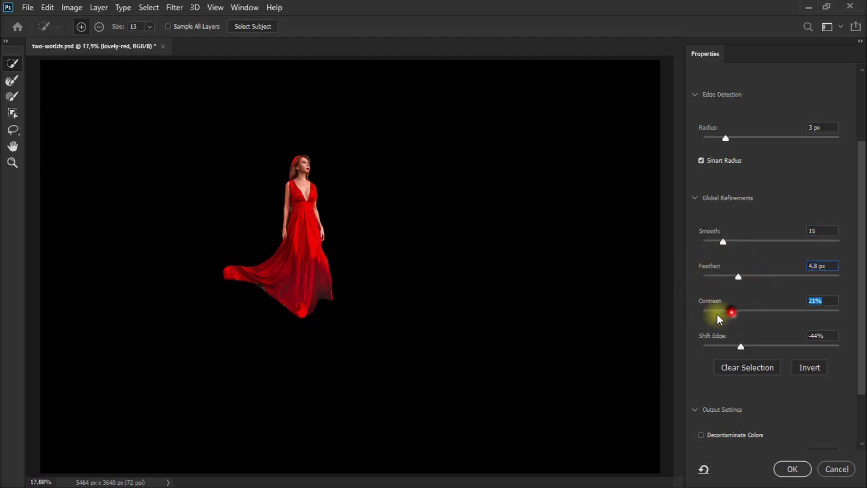
left_click_drag(740, 346, 720, 347)
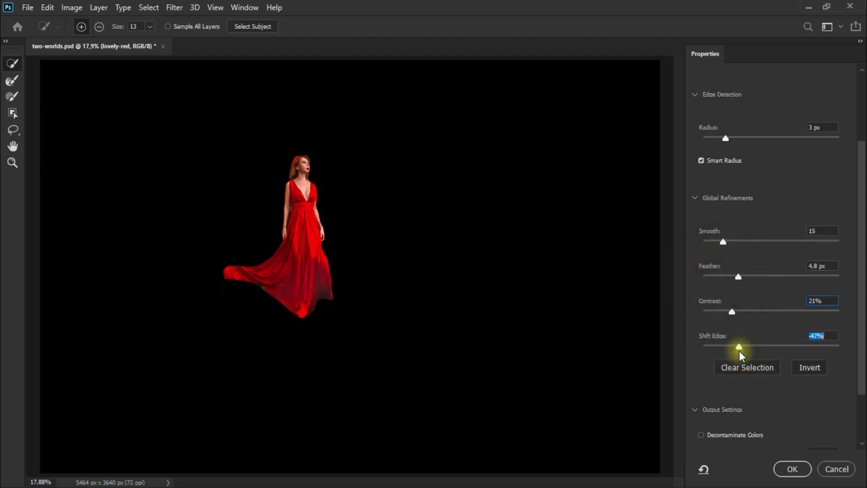
Set the refined edge to output to a Layer Mask.
scroll(739, 351, "down", 3)
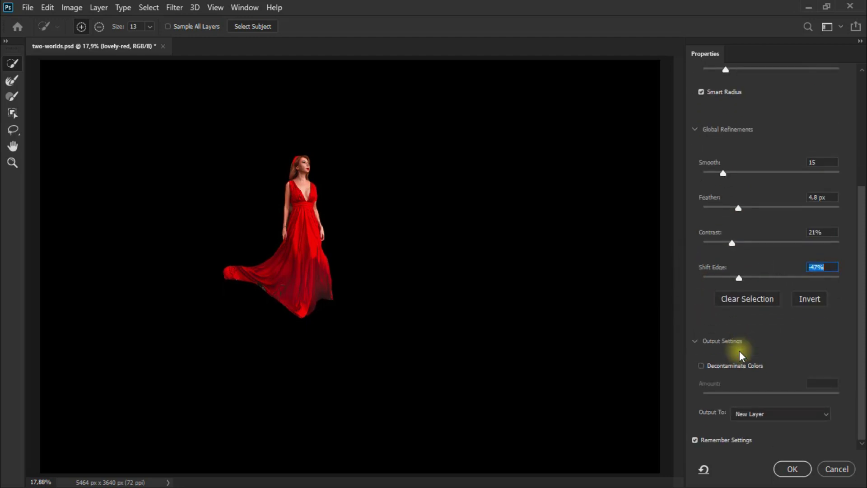
left_click(764, 414)
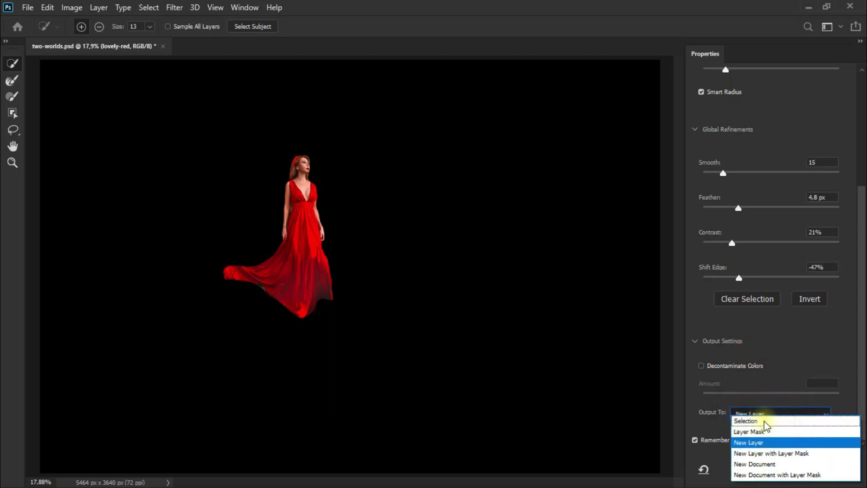
left_click(767, 432)
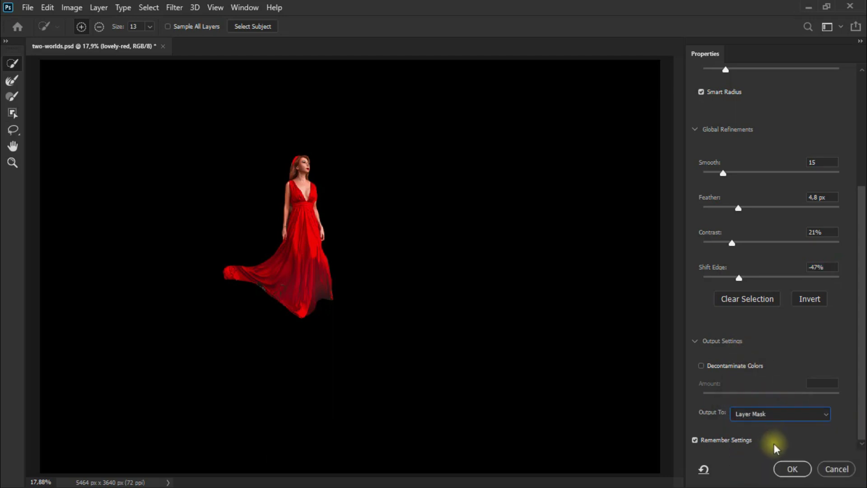
Apply the refined edge so lovely-red gets its layer mask, then select the Move tool.
left_click(795, 471)
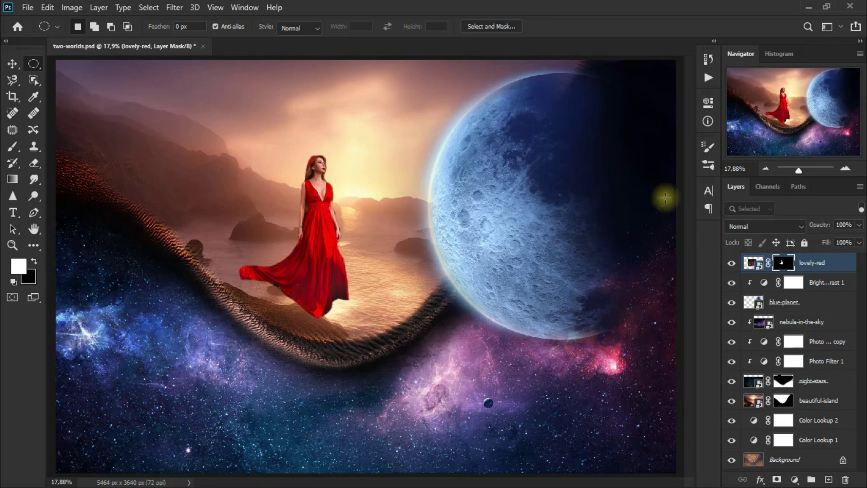
left_click(18, 66)
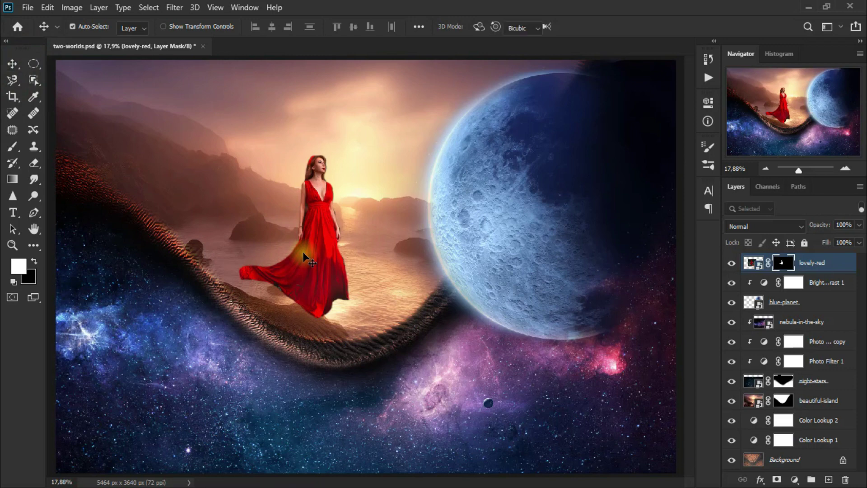
Scale the woman down and move her onto the dune ridge, then commit the transform.
key("ctrl+t")
left_click_drag(450, 135, 310, 276)
left_click_drag(232, 328, 327, 334)
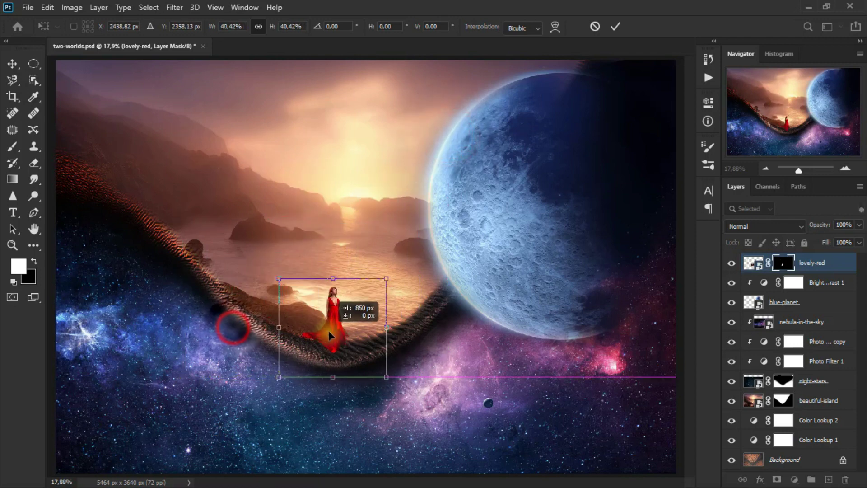
mouse_move(386, 279)
left_mouse_down()
mouse_move(438, 235)
mouse_move(360, 281)
mouse_move(363, 291)
left_mouse_up()
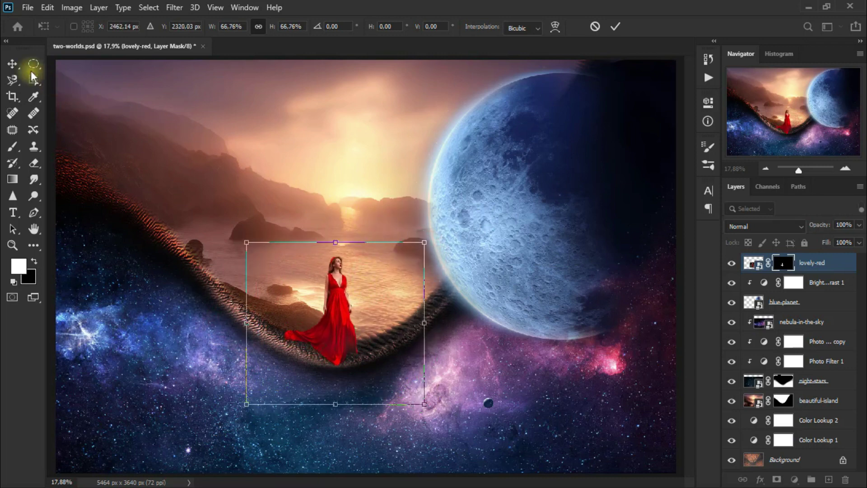
left_click(12, 64)
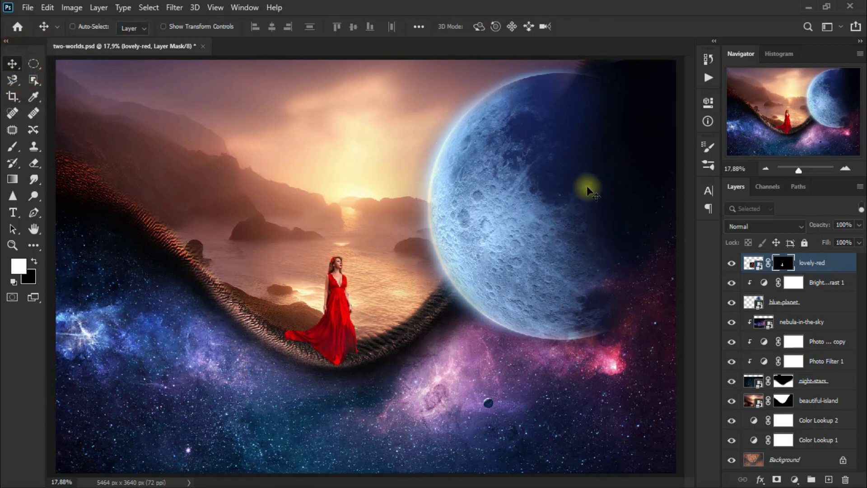
Fine-tune the woman to 94.88% scale, nudged slightly right along the ridge.
left_click(654, 453)
key("ctrl+t")
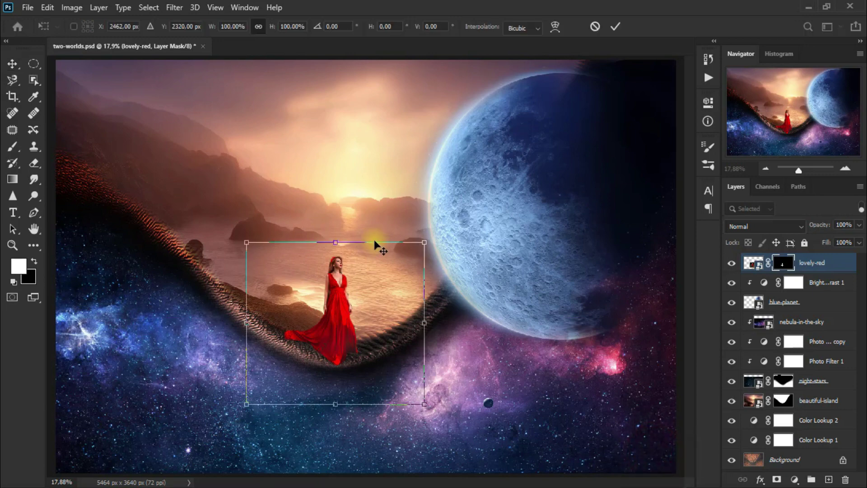
left_click_drag(424, 244, 420, 248)
left_click_drag(344, 281, 350, 287)
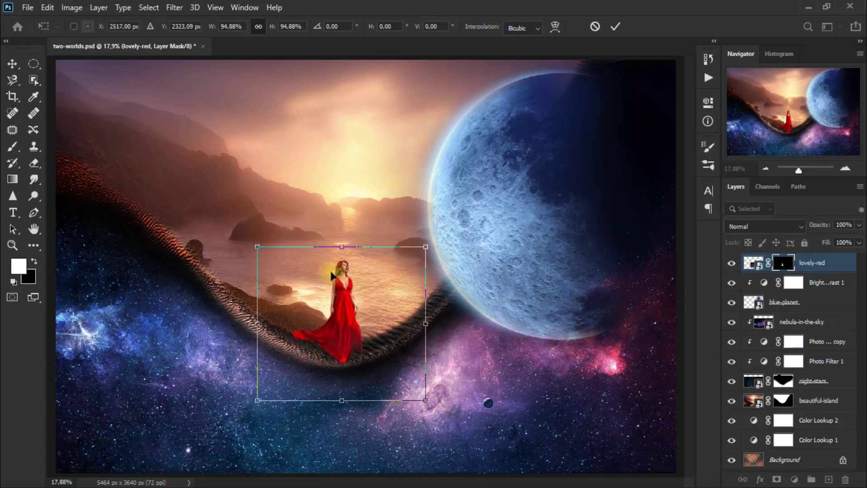
left_click(13, 67)
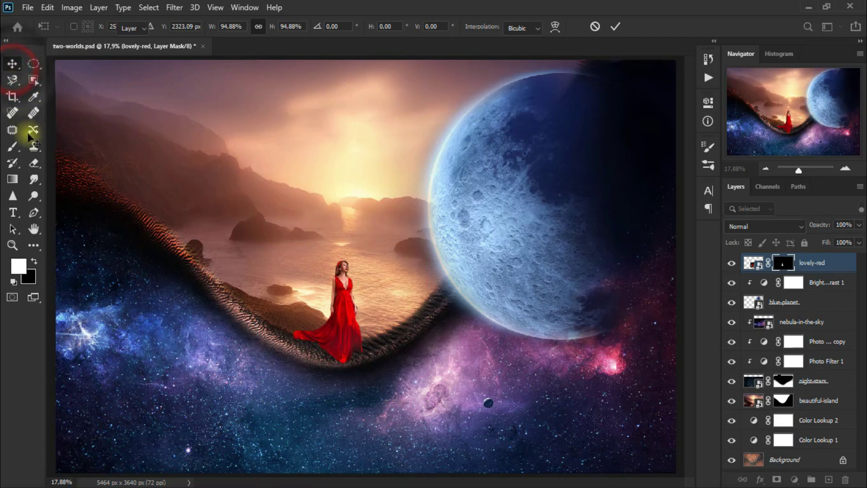
right_click(34, 161)
left_click(91, 167)
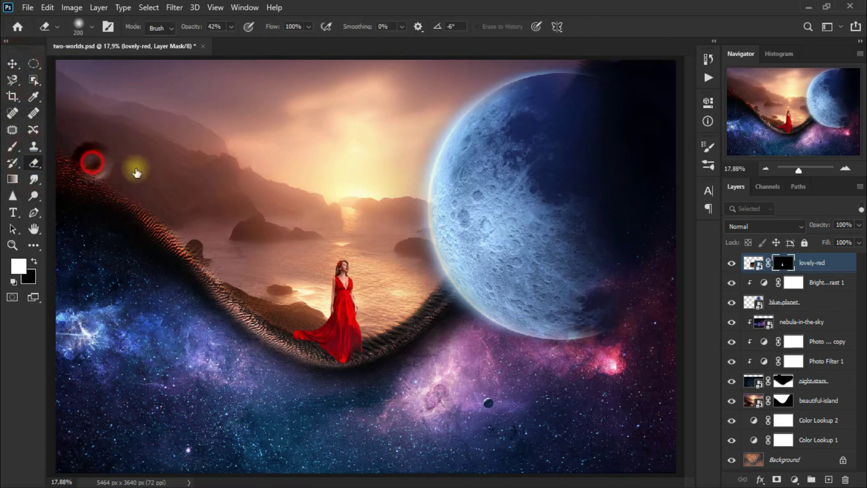
left_click(791, 264)
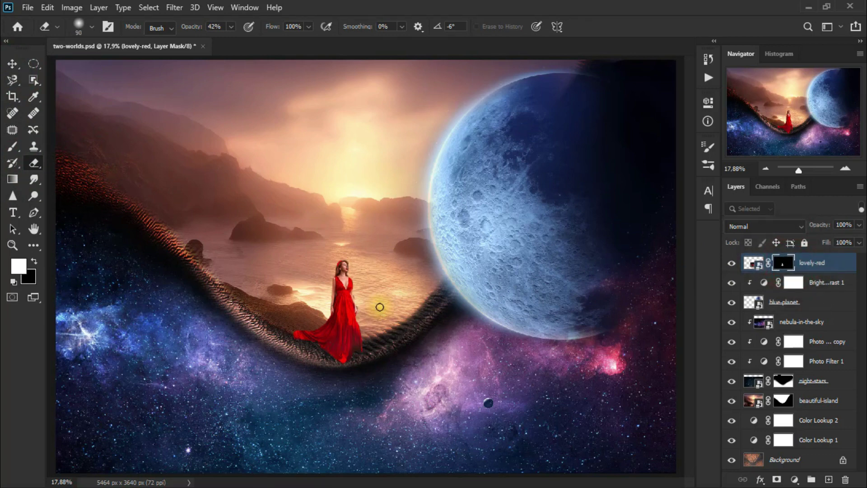
left_click_drag(360, 307, 335, 295)
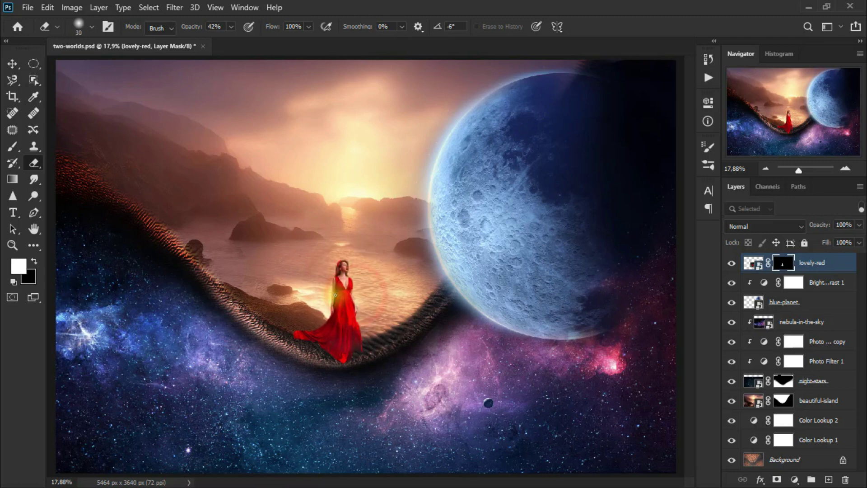
left_click_drag(335, 294, 335, 291)
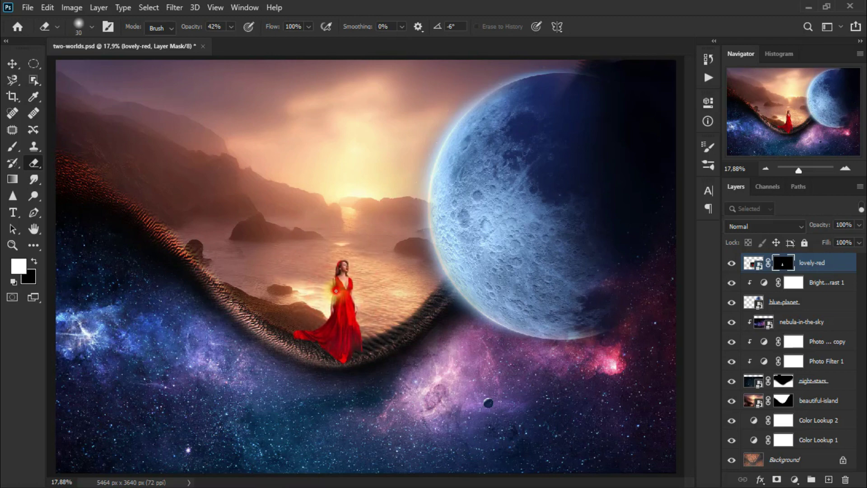
key("x")
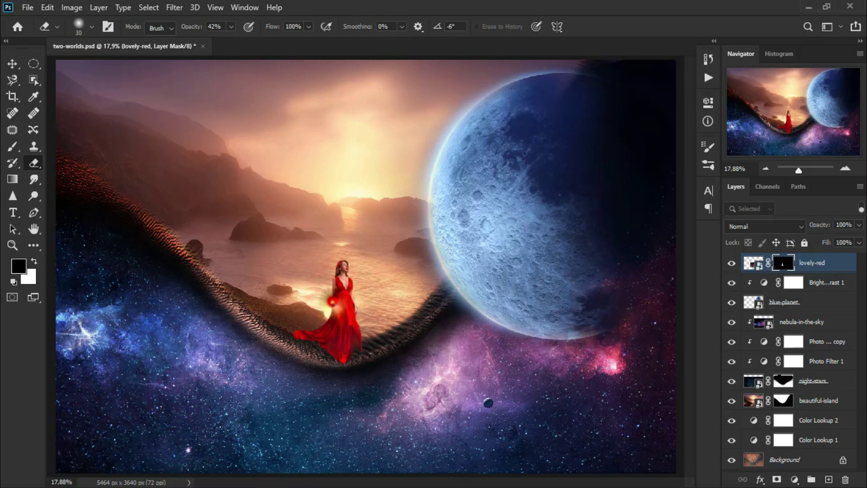
left_click_drag(333, 296, 334, 308)
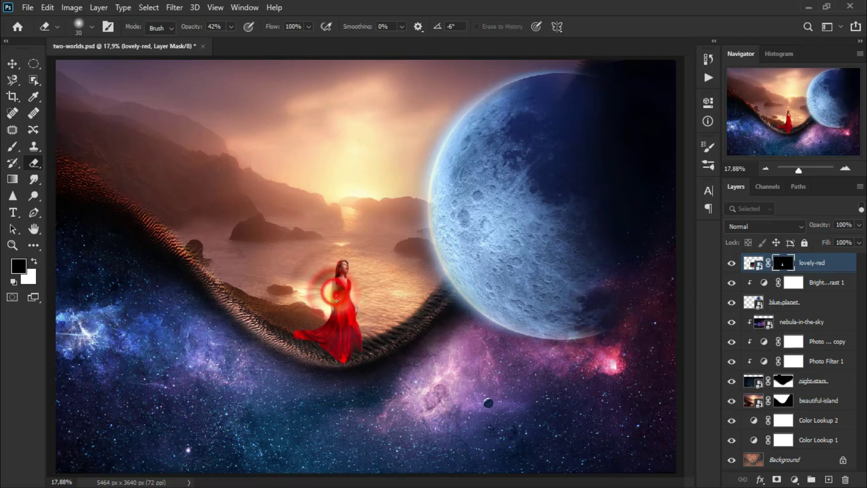
left_click(12, 64)
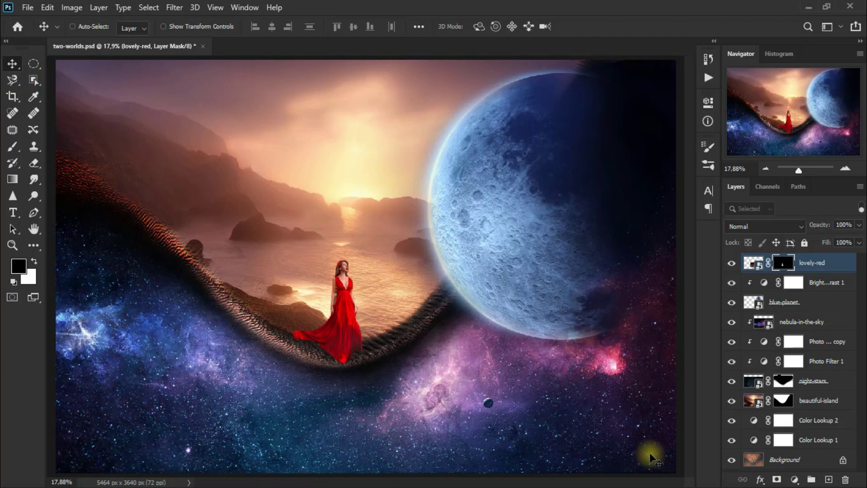
Add a Color Lookup adjustment clipped to lovely-red using Crisp_Warm.look.
left_click(795, 480)
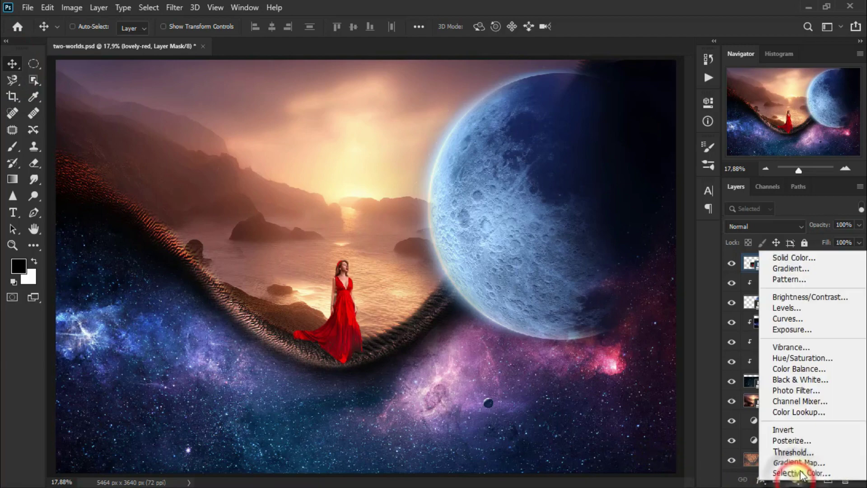
left_click(824, 412)
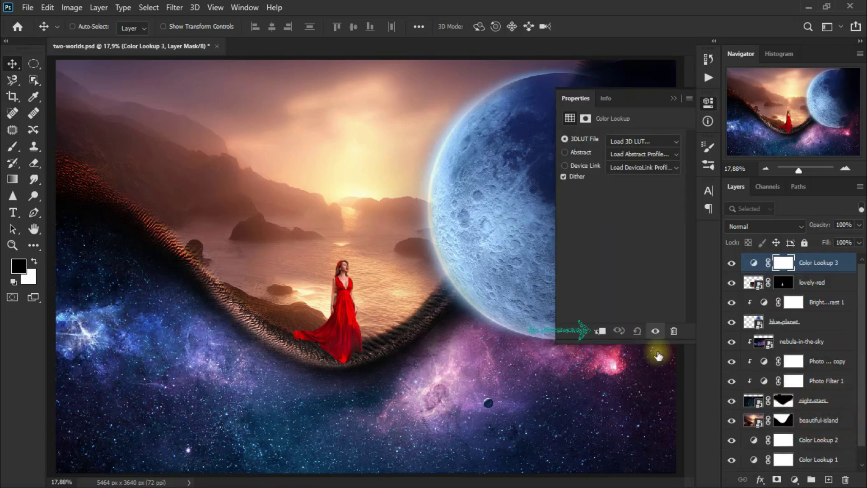
left_click(596, 332)
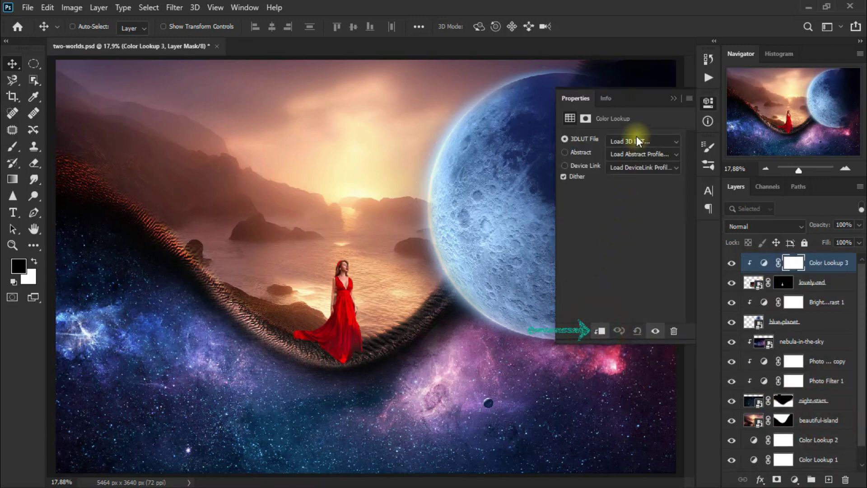
left_click(637, 139)
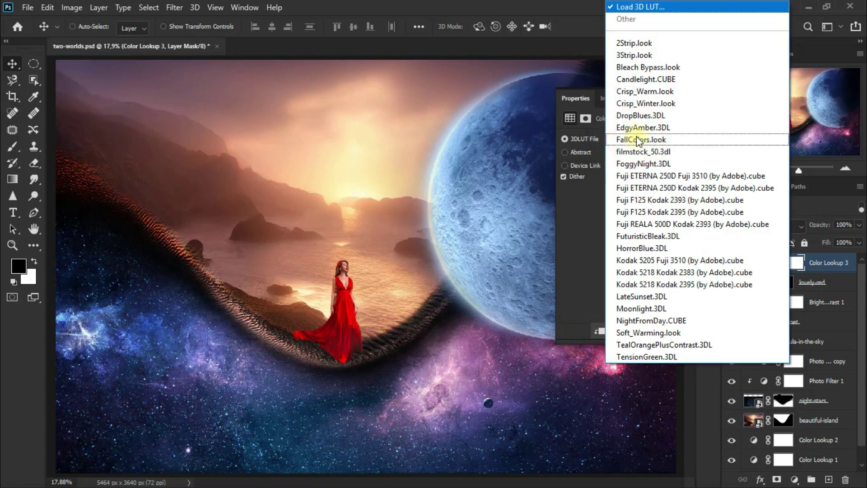
left_click(698, 92)
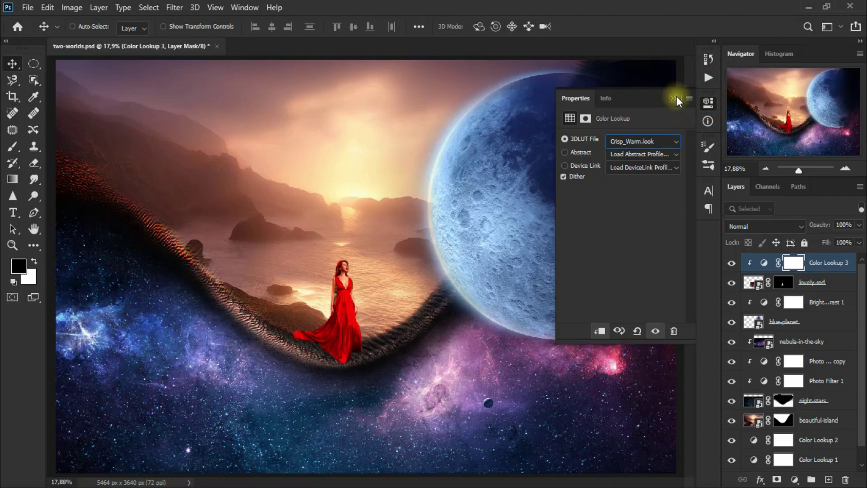
left_click(675, 98)
Set the Color Lookup layer to Darken blend mode and add a blank layer above.
left_click(756, 227)
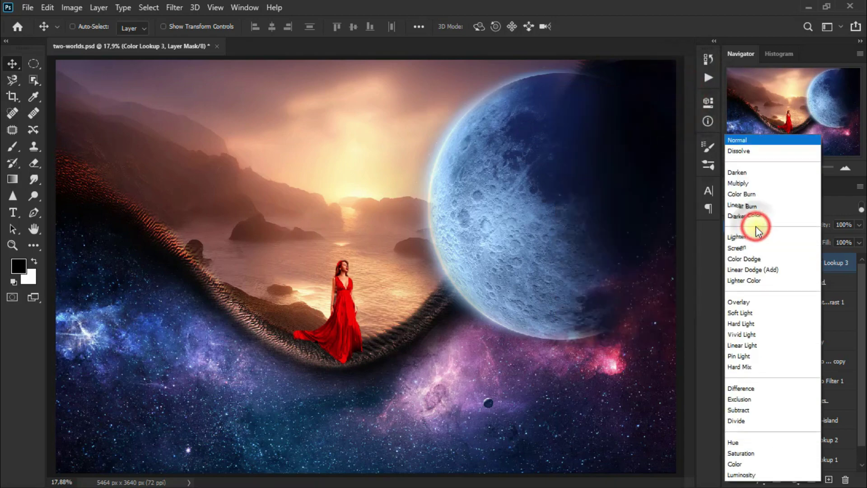
left_click(759, 172)
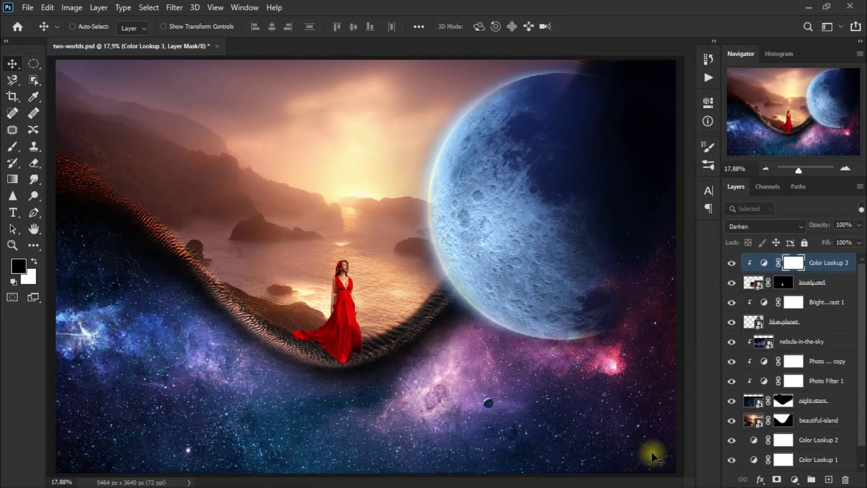
left_click(829, 479)
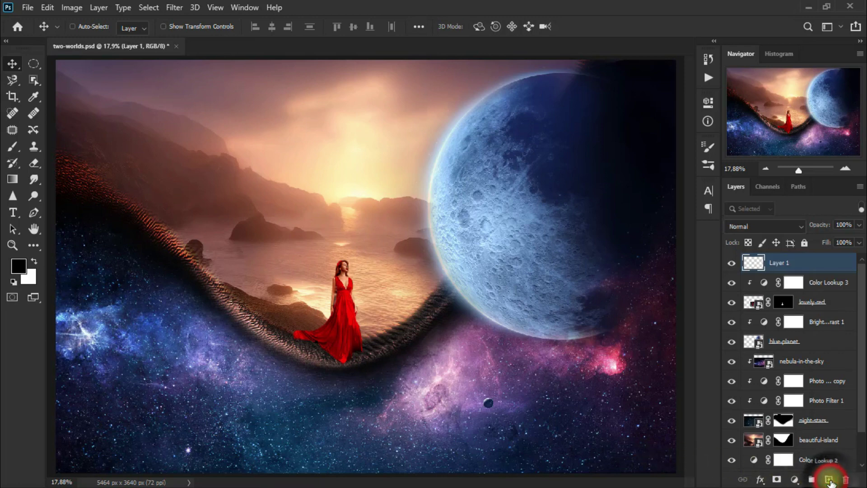
Set Layer 1 to Overlay and paint black with a size-200 brush beside the dress hem.
left_click(737, 226)
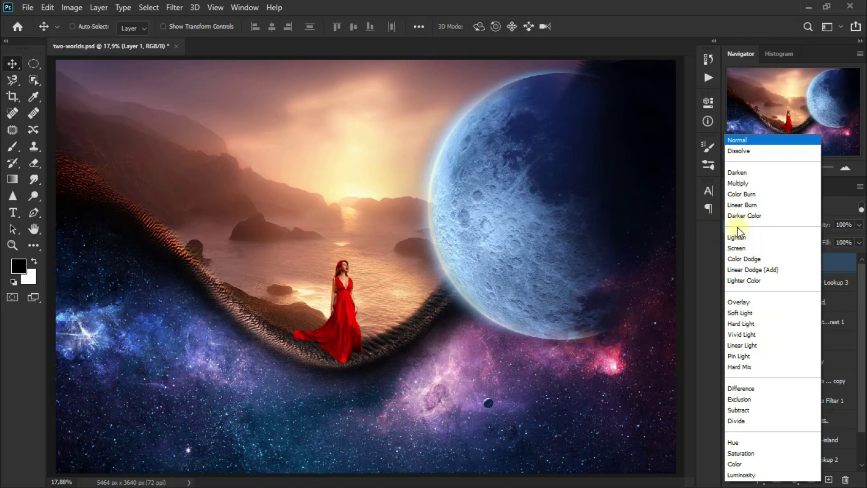
left_click(789, 308)
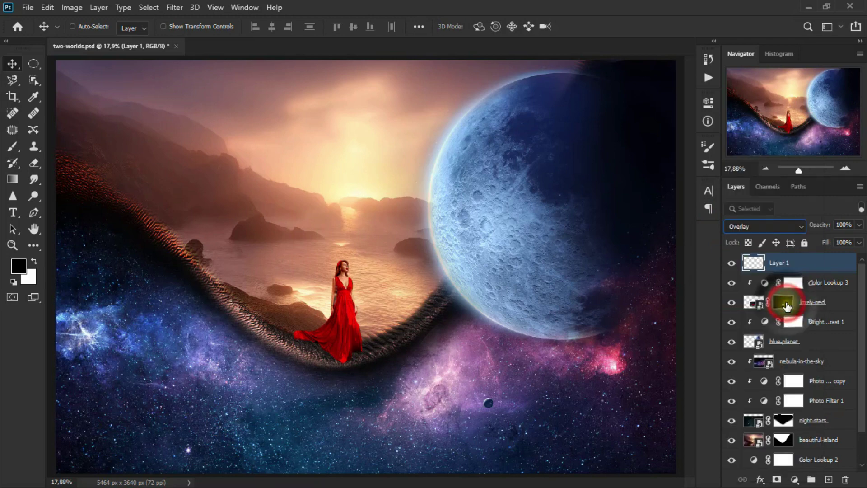
left_click(17, 150)
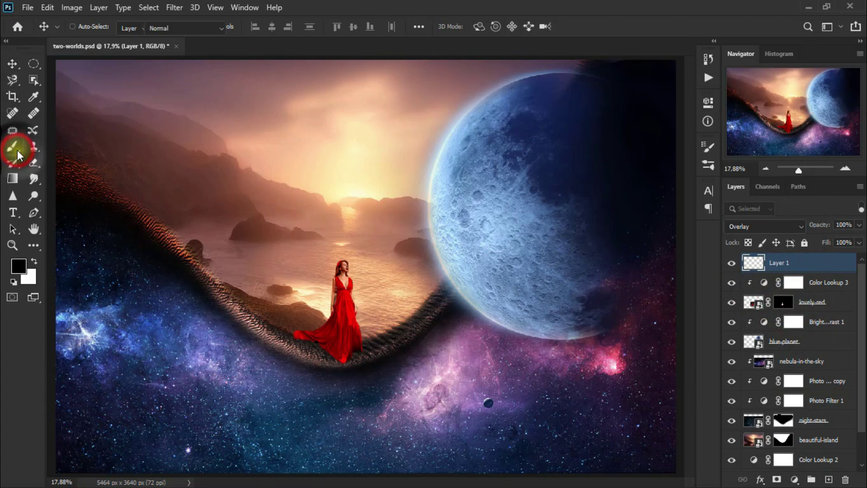
left_click(58, 147)
left_click(322, 344)
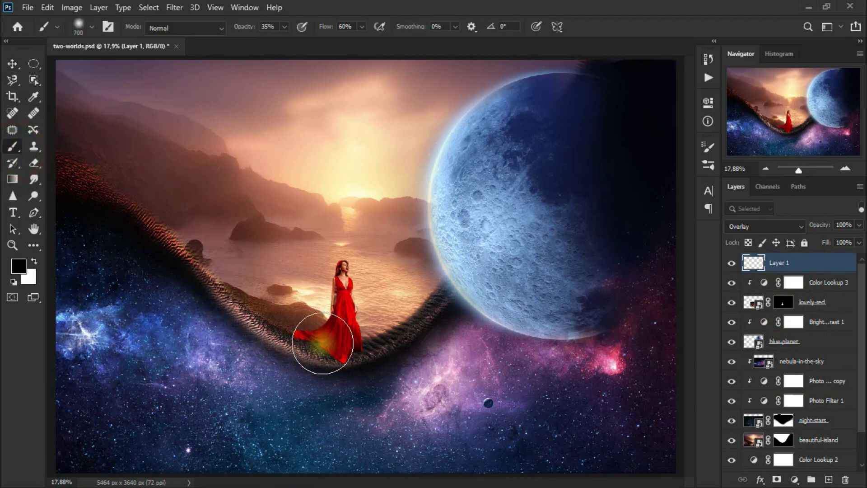
key("bracketleft")
key("bracketleft")
key("bracketleft")
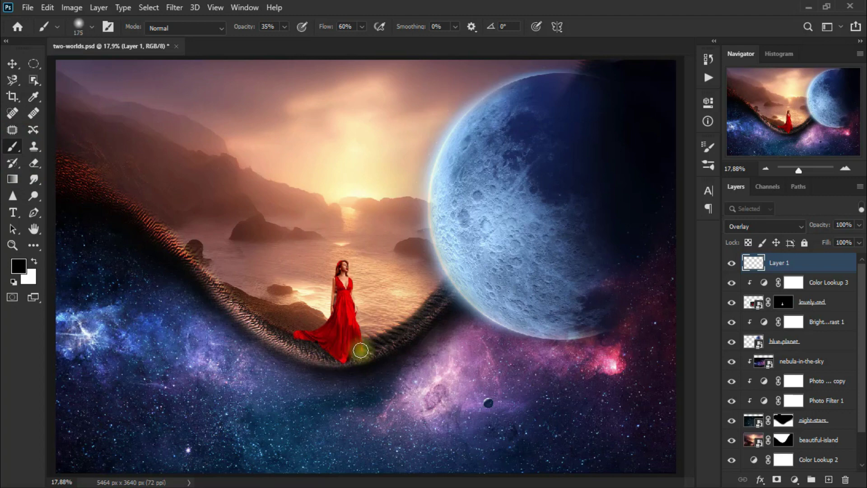
mouse_move(339, 355)
left_mouse_down()
mouse_move(298, 341)
mouse_move(348, 360)
mouse_move(288, 339)
mouse_move(355, 358)
left_mouse_up()
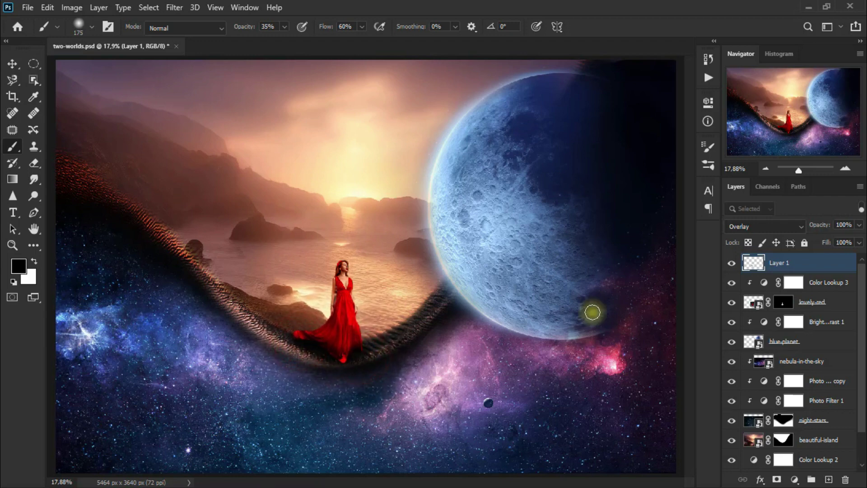
Lower Layer 1's opacity to 51% and toggle its visibility to compare the tint.
mouse_move(859, 224)
left_mouse_down()
mouse_move(846, 243)
mouse_move(819, 237)
left_mouse_up()
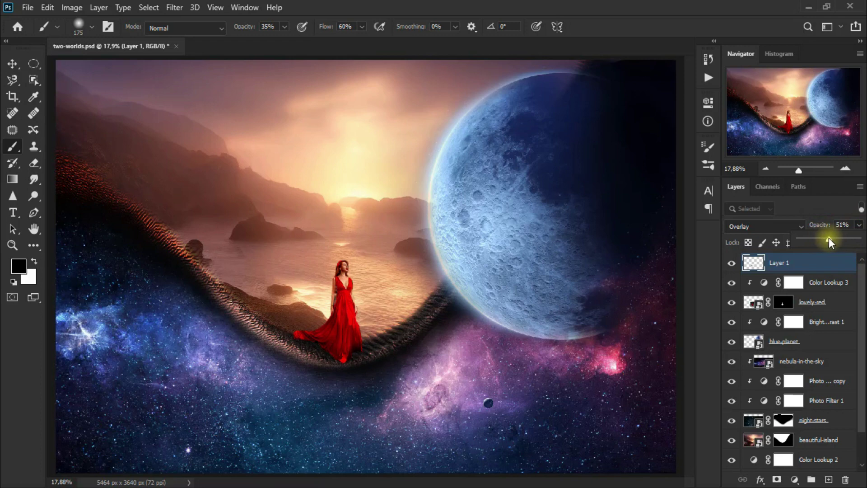
left_click(732, 264)
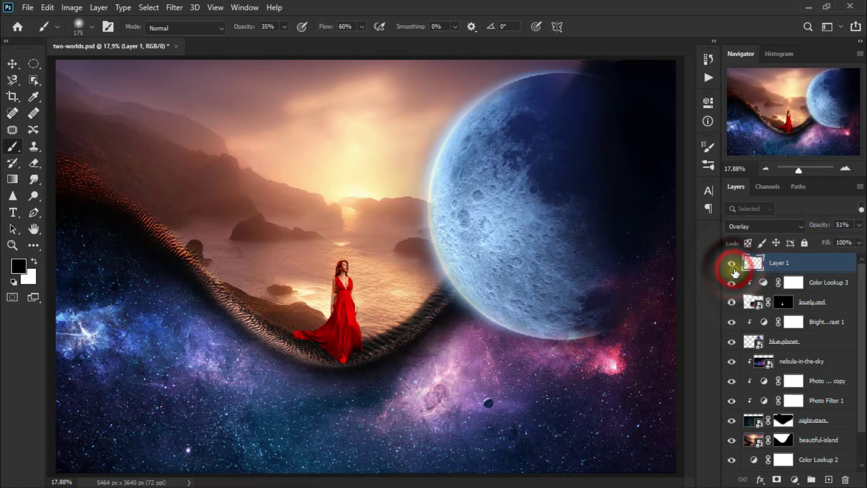
left_click(13, 67)
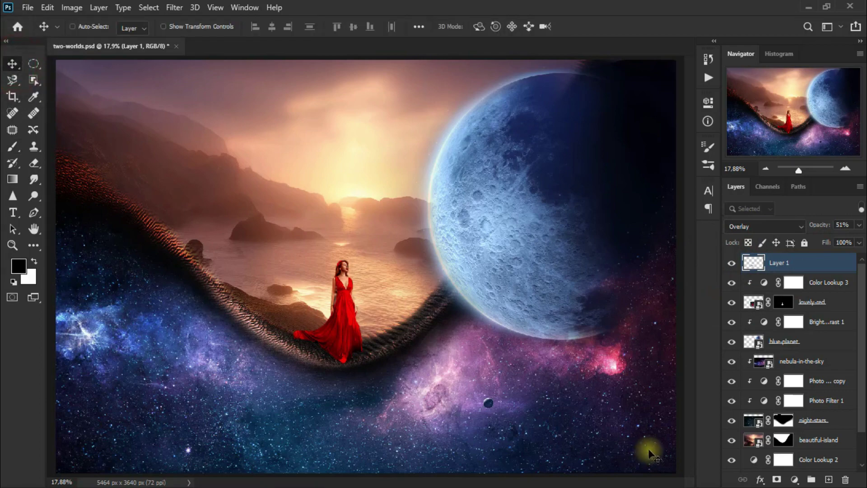
left_click(795, 481)
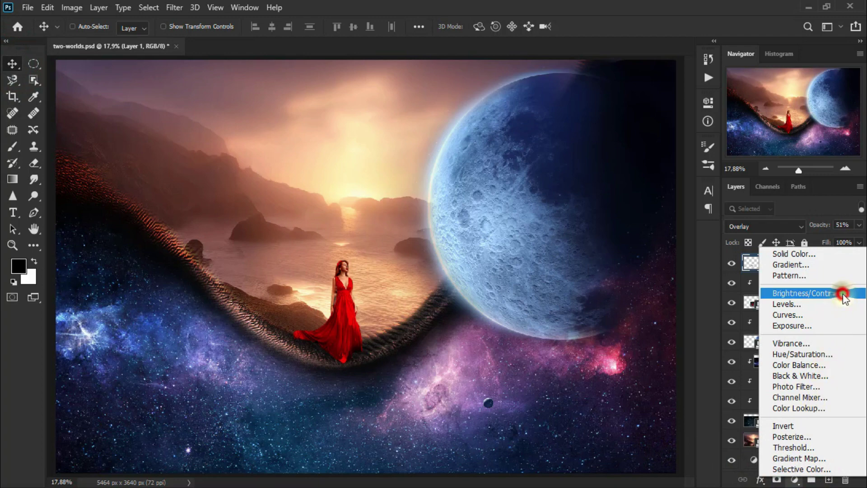
Add a Brightness/Contrast layer at brightness -3 and contrast 25, toggling it to compare.
left_click(807, 293)
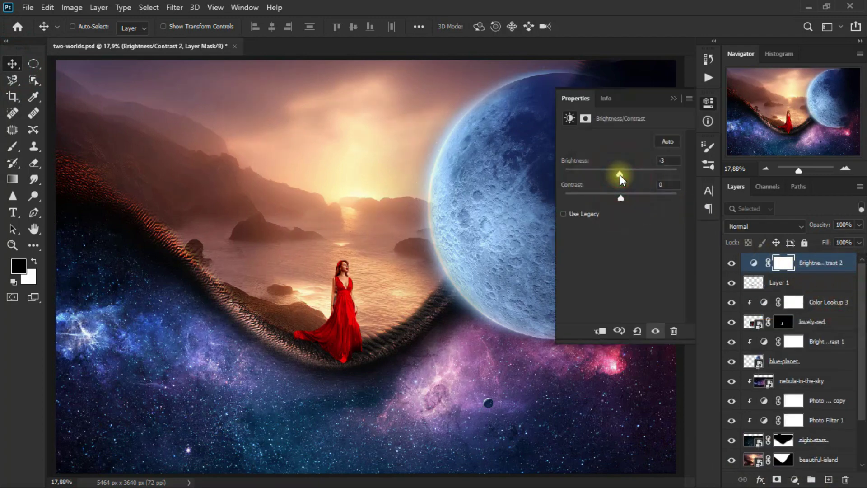
left_click_drag(623, 197, 641, 197)
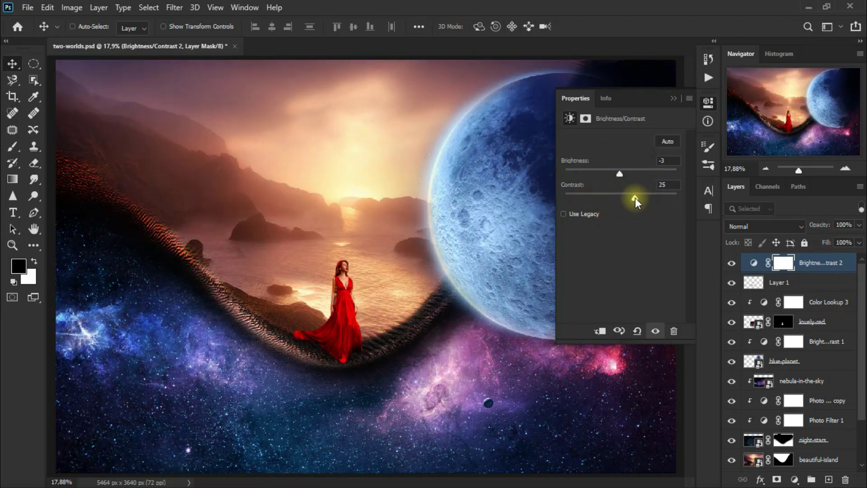
left_click(674, 99)
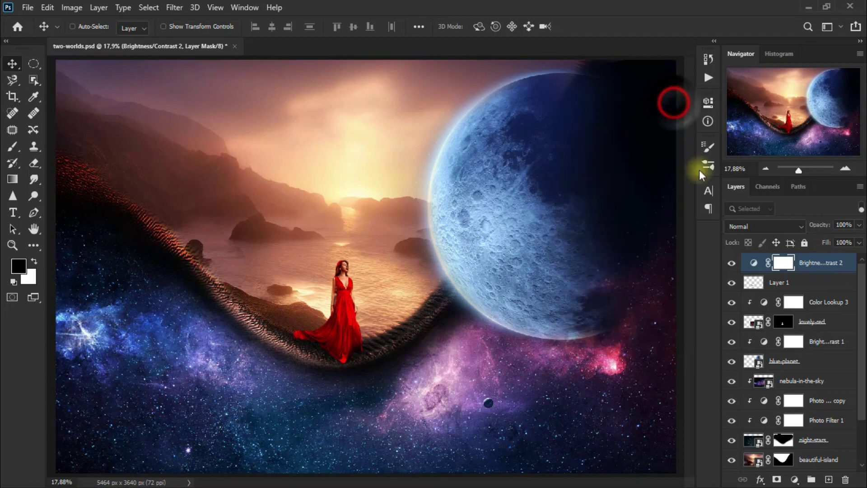
left_click(732, 262)
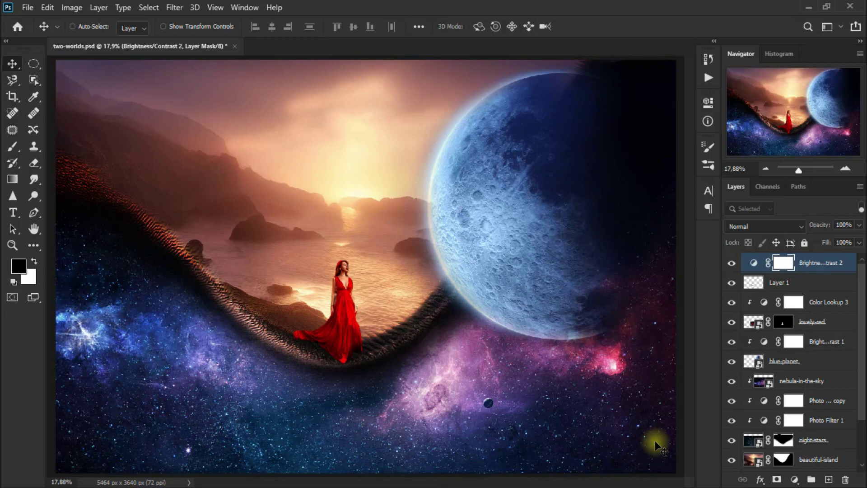
Add another Brightness/Contrast layer with brightness 10 and contrast 44.
left_click(795, 480)
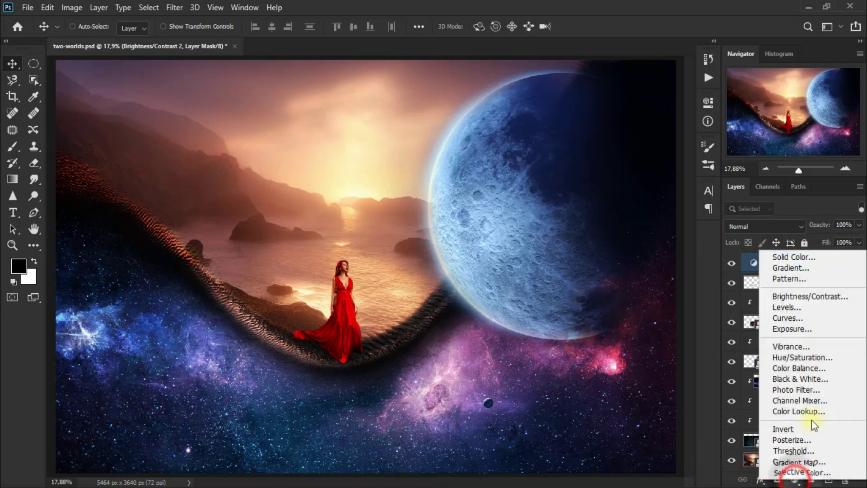
left_click(847, 295)
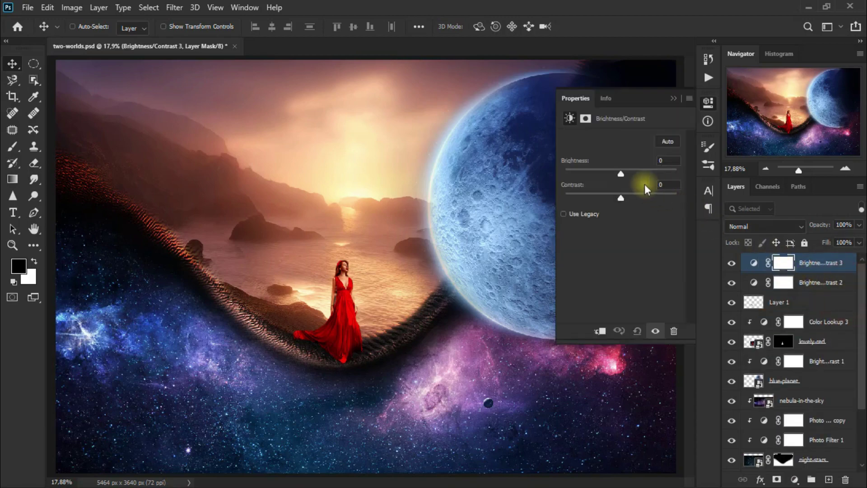
left_click_drag(620, 174, 628, 177)
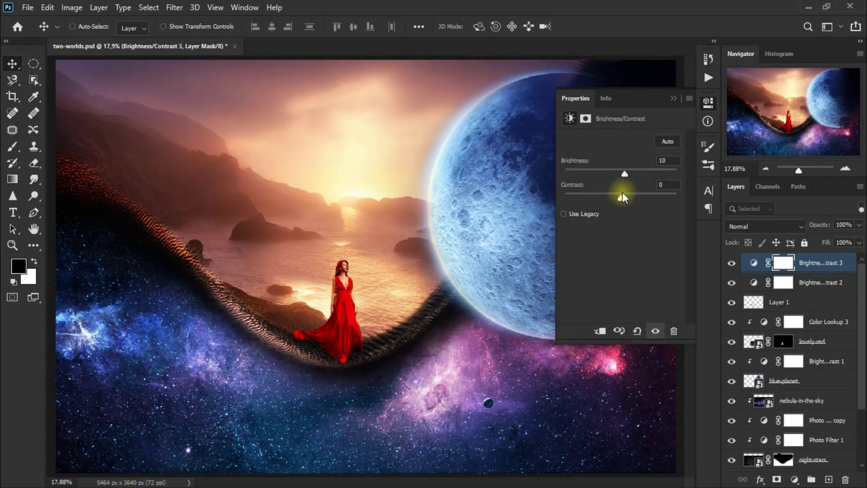
left_click_drag(625, 196, 643, 198)
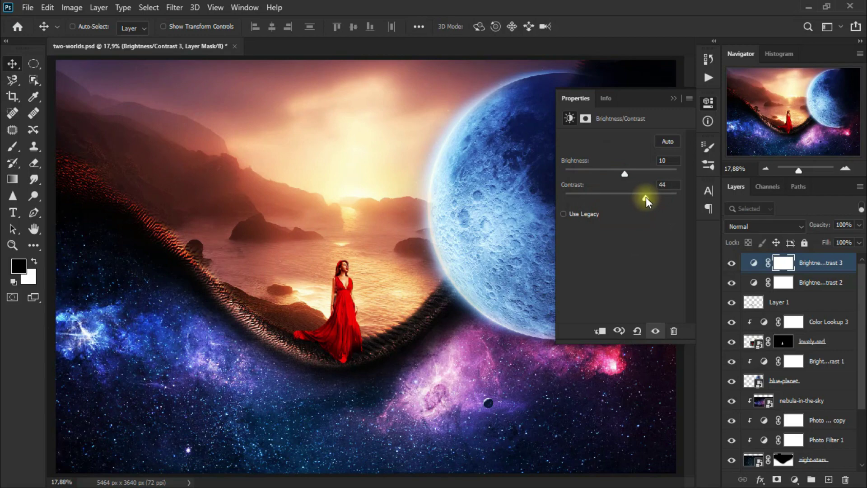
Toggle the new adjustment to compare, then choose the Eraser with foreground and background colours swapped.
left_click(673, 98)
left_click(731, 263)
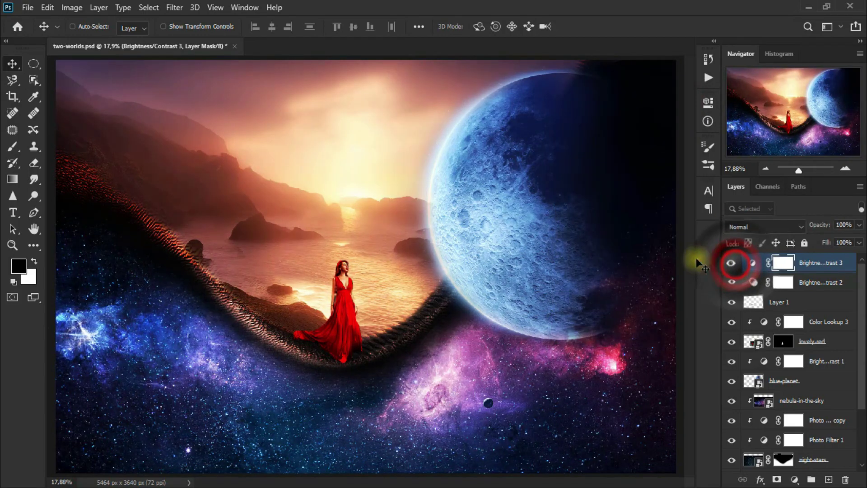
left_click_drag(36, 165, 102, 164)
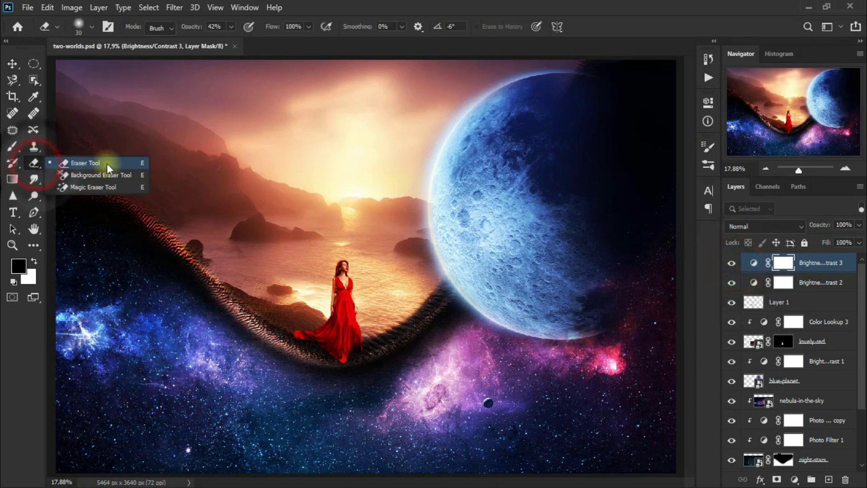
left_click(33, 260)
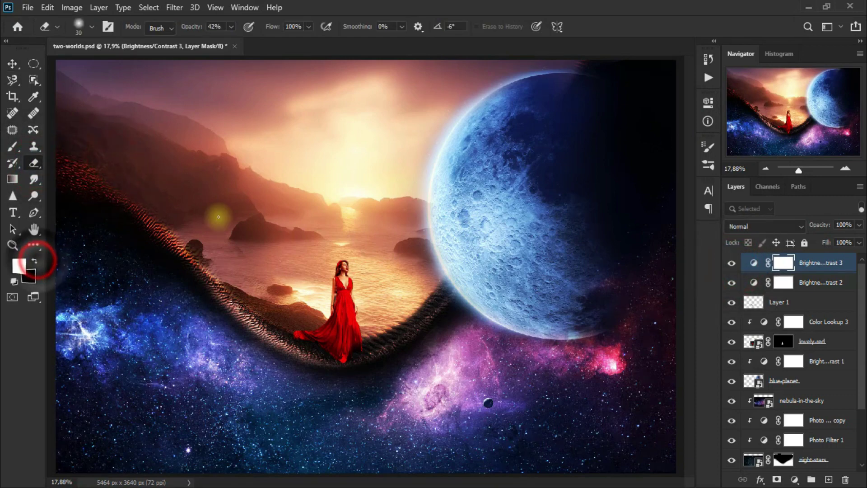
Enlarge the eraser and lower its opacity to 13%.
key("bracketright")
key("bracketright")
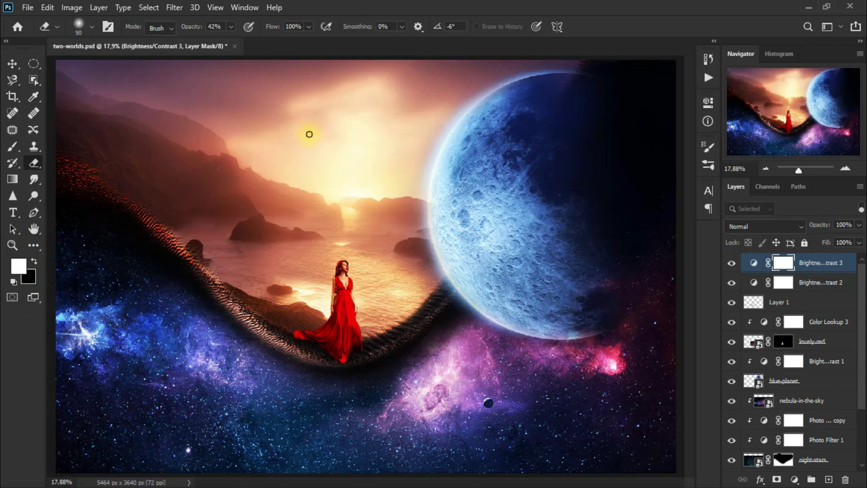
key("bracketright")
key("bracketright")
key("bracketright")
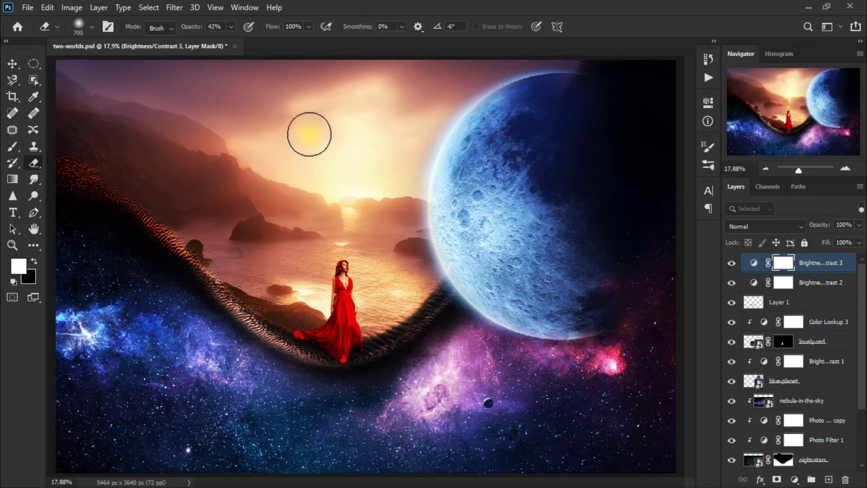
left_click(233, 28)
left_click_drag(230, 40, 219, 44)
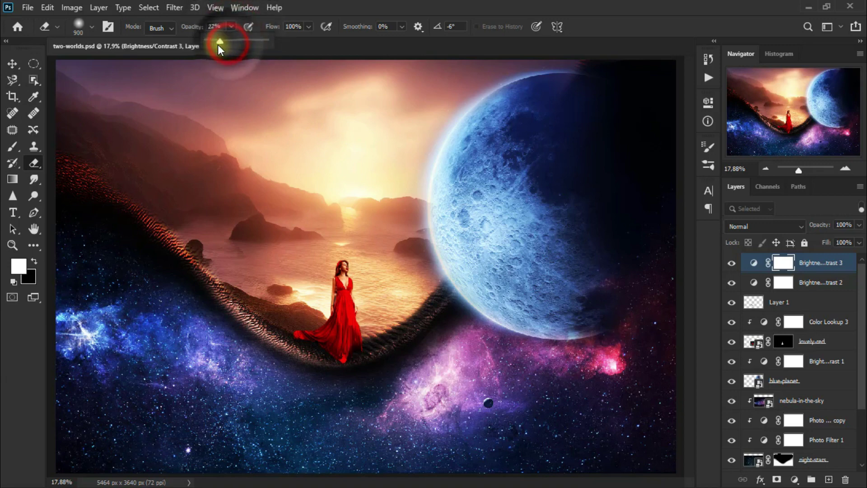
Erase across the upper sky on the Brightness/Contrast 3 mask to soften the brightening.
left_click_drag(393, 110, 257, 108)
mouse_move(359, 97)
left_mouse_down()
mouse_move(252, 83)
mouse_move(247, 94)
mouse_move(333, 106)
mouse_move(412, 77)
mouse_move(343, 126)
mouse_move(247, 102)
left_mouse_up()
mouse_move(465, 92)
left_mouse_down()
mouse_move(251, 93)
mouse_move(380, 89)
mouse_move(252, 78)
mouse_move(367, 77)
mouse_move(320, 87)
mouse_move(383, 78)
left_mouse_up()
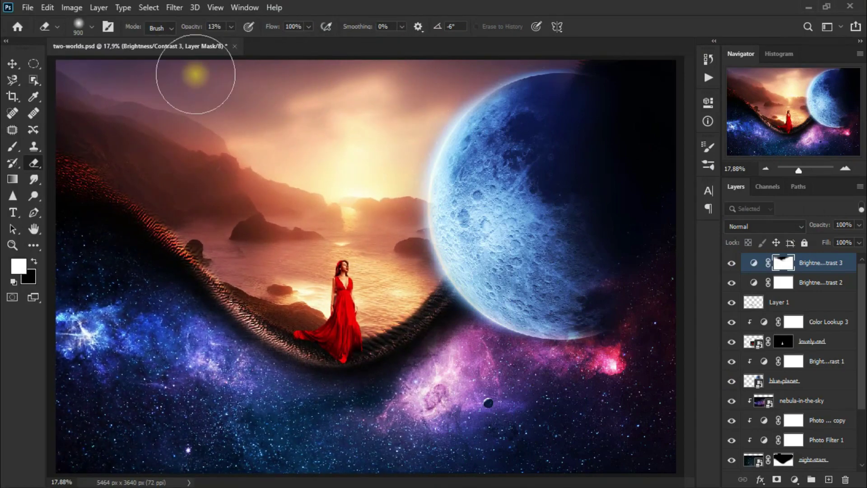
left_click(18, 64)
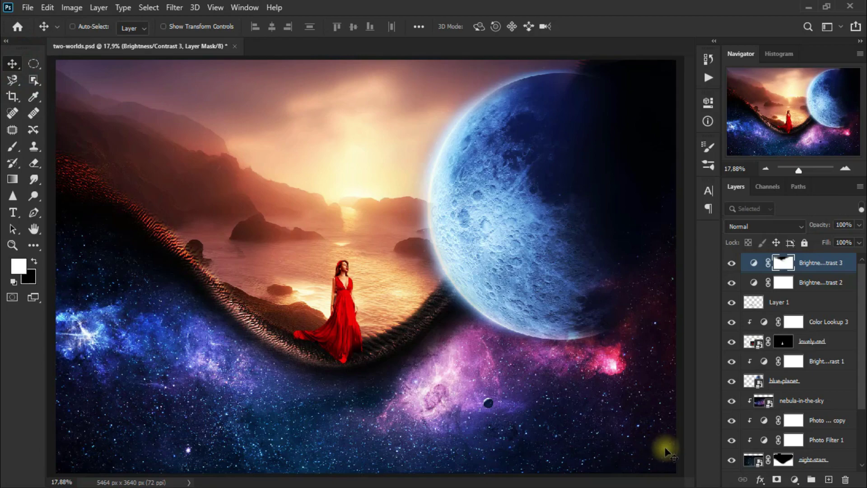
Add a Color Lookup adjustment layer using the TensionGreen.3DL look.
left_click(796, 479)
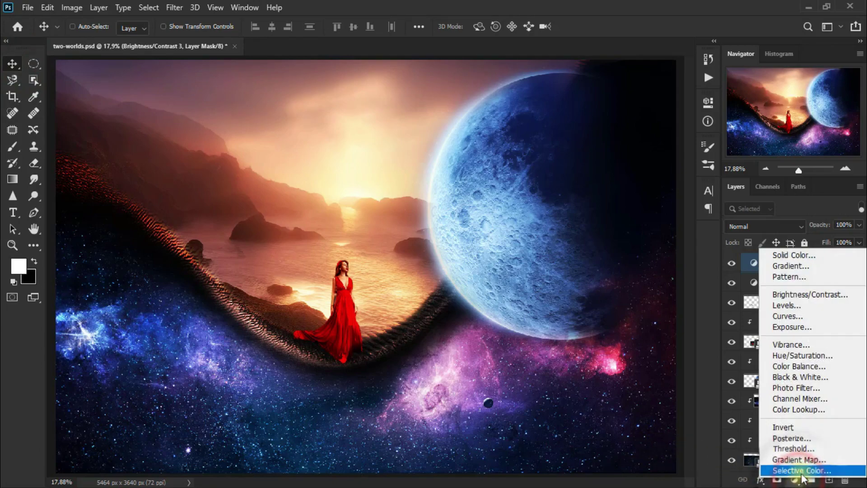
left_click(835, 413)
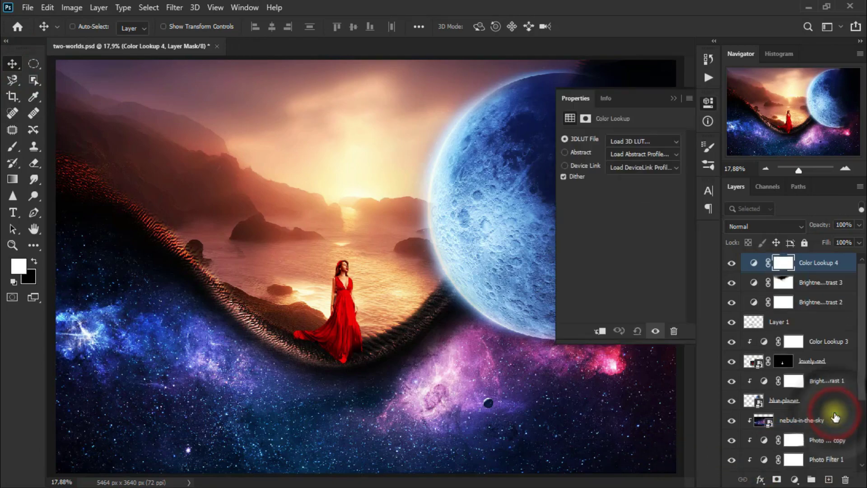
left_click(654, 141)
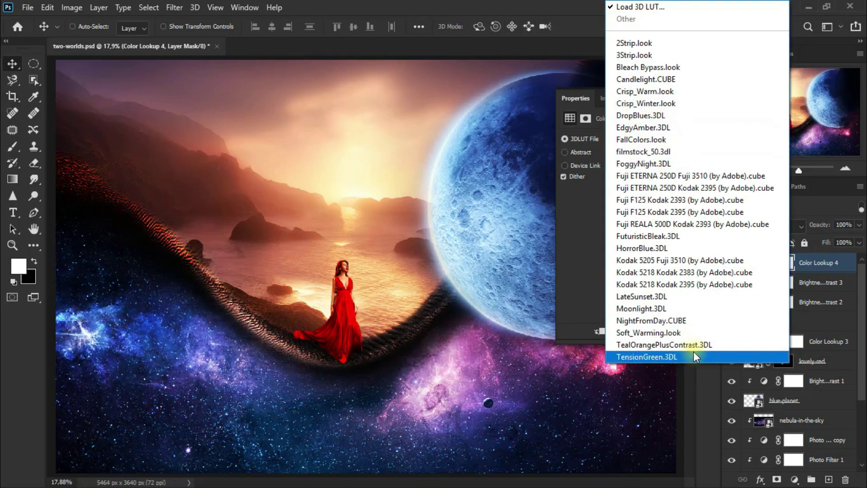
left_click(694, 353)
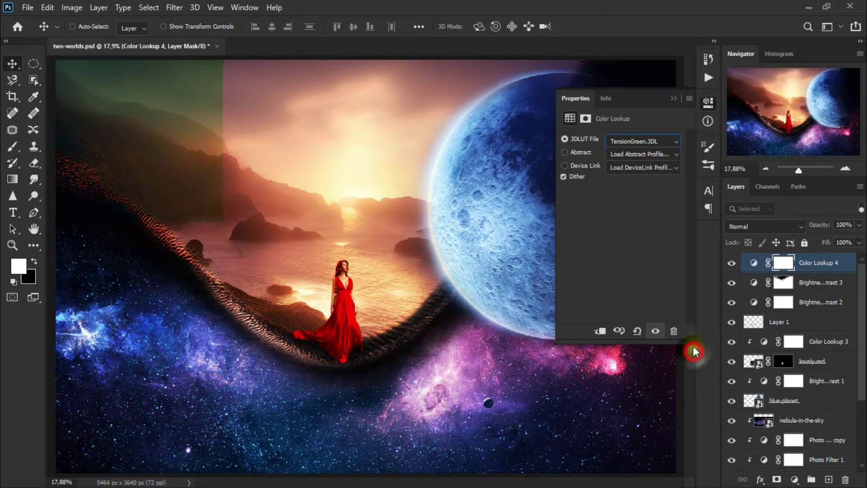
left_click(674, 98)
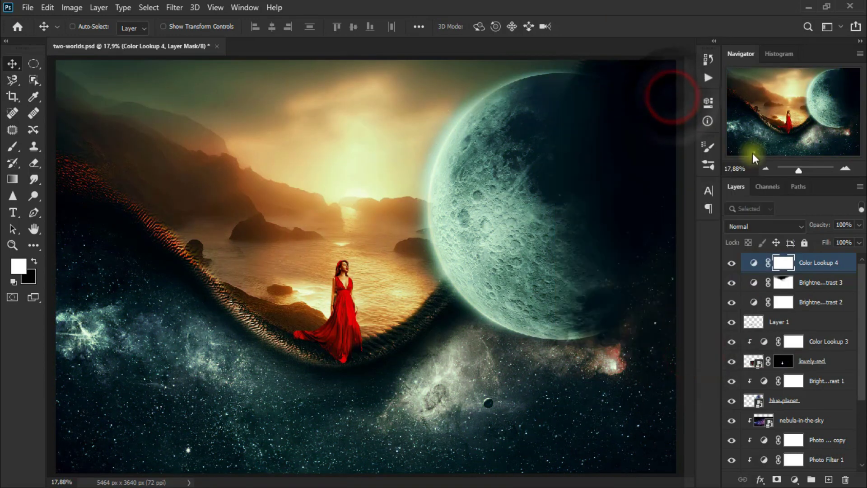
Lower Color Lookup 4 to 22% opacity and add an empty layer on top.
left_click_drag(858, 238, 812, 238)
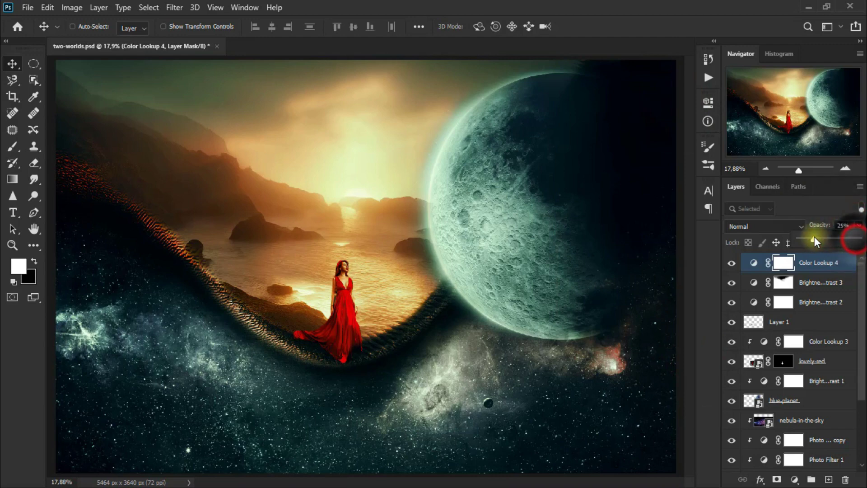
left_click(725, 265)
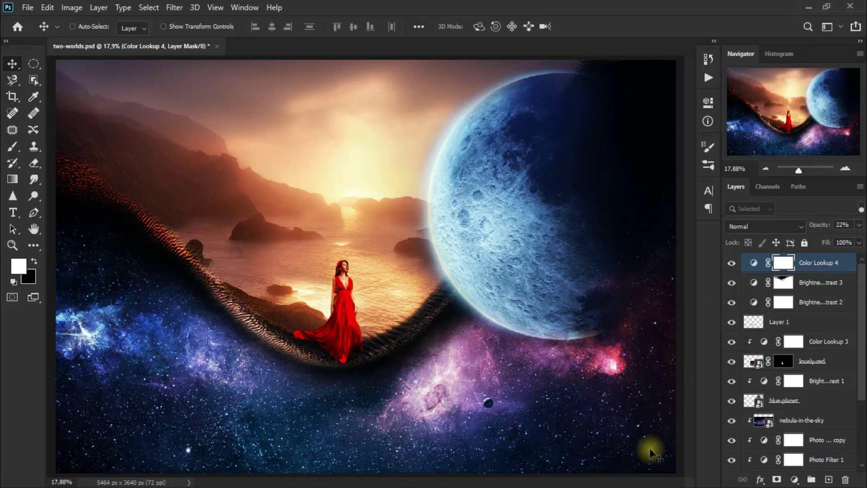
left_click(829, 480)
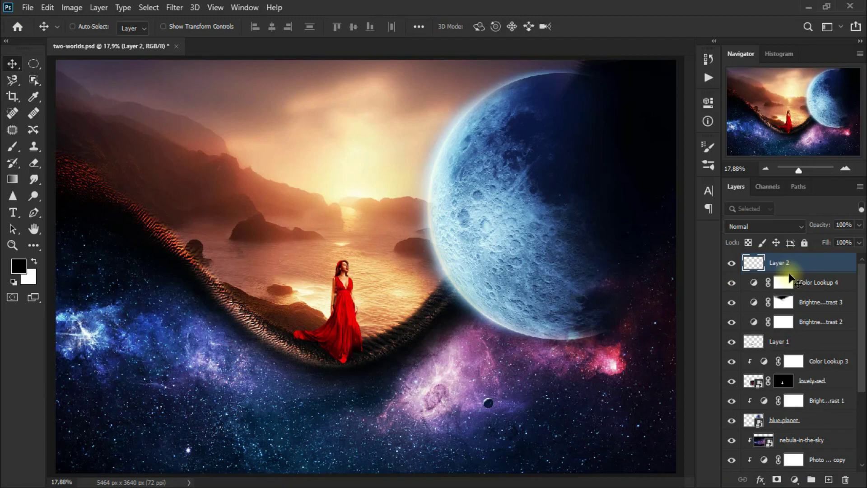
Pick pale mint green d8fdd9 as the foreground colour in the colour picker.
left_click(19, 266)
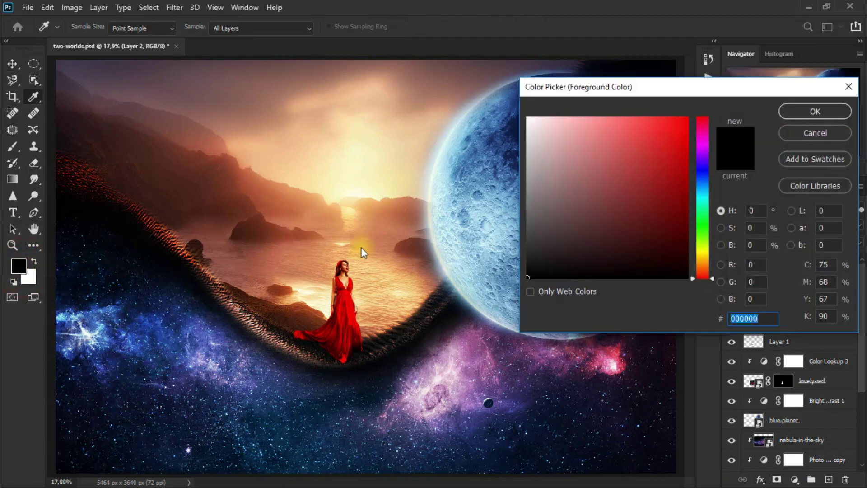
left_click_drag(702, 230, 703, 207)
mouse_move(680, 161)
left_mouse_down()
mouse_move(651, 111)
mouse_move(614, 118)
left_mouse_up()
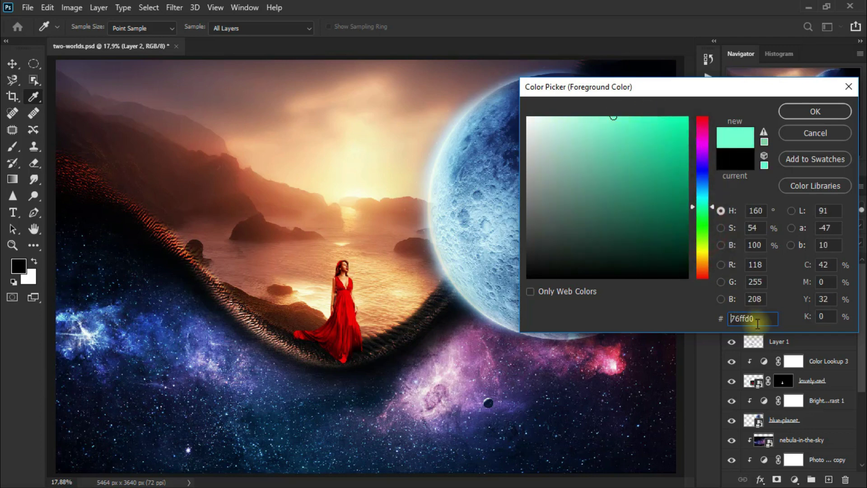
type("d8fdd9")
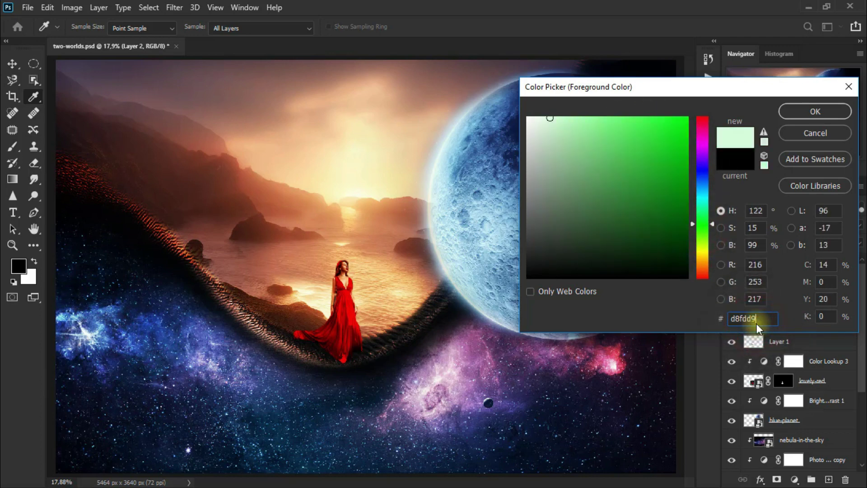
left_click(815, 111)
key("v")
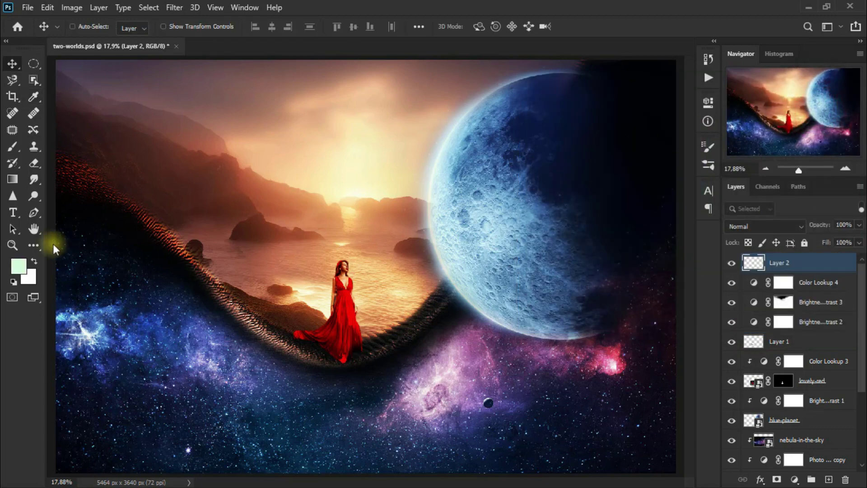
Draw a pale-green circle with the Ellipse Tool and move it over the planet's left edge.
left_click(37, 246)
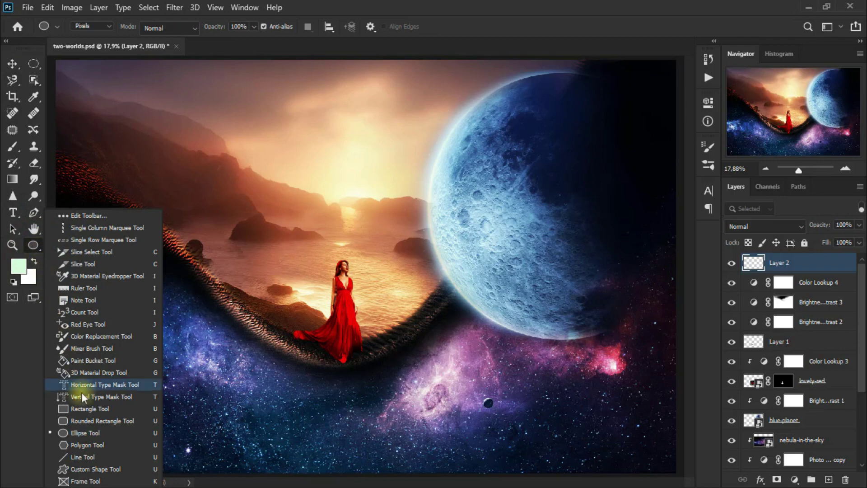
left_click(94, 434)
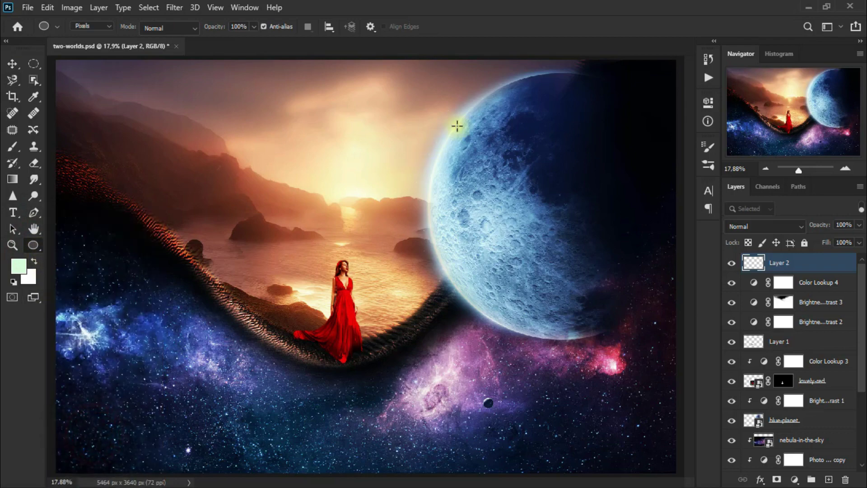
left_click_drag(457, 126, 502, 287)
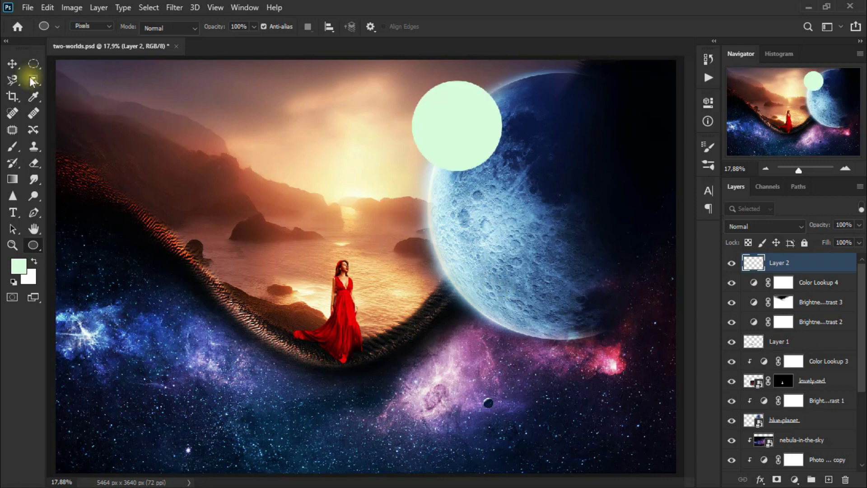
left_click(13, 68)
left_click_drag(475, 137, 492, 231)
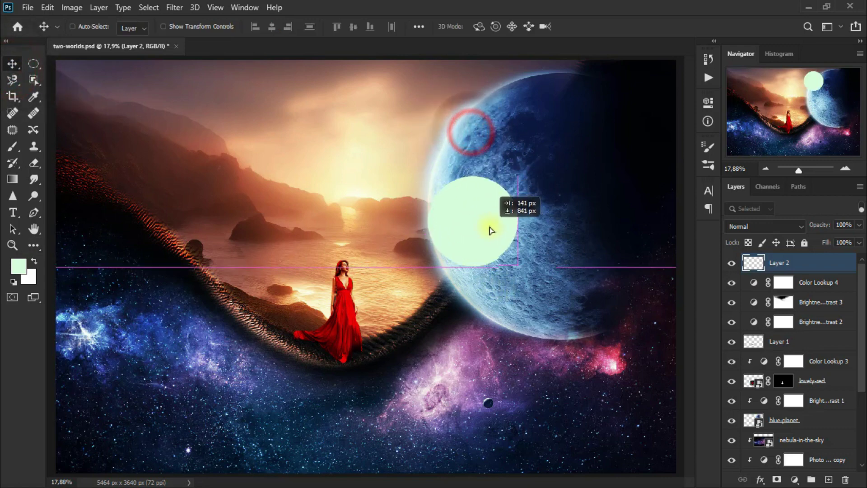
Stretch the circle into a tall oval, about 161% by 249%, covering the planet's lit side.
key("ctrl+t")
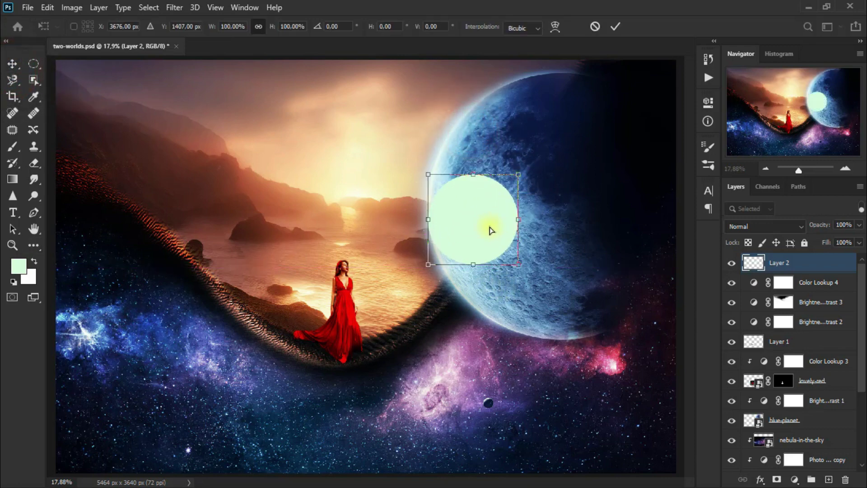
left_click(259, 27)
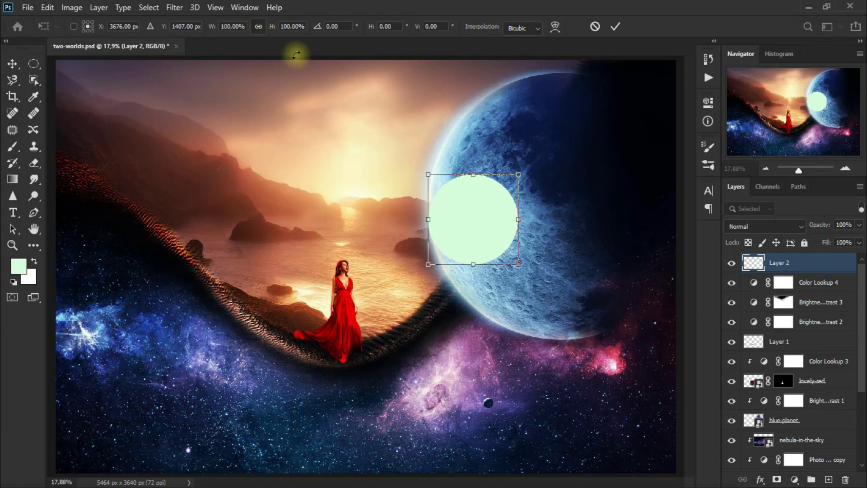
left_click_drag(473, 174, 473, 115)
left_click_drag(473, 265, 486, 297)
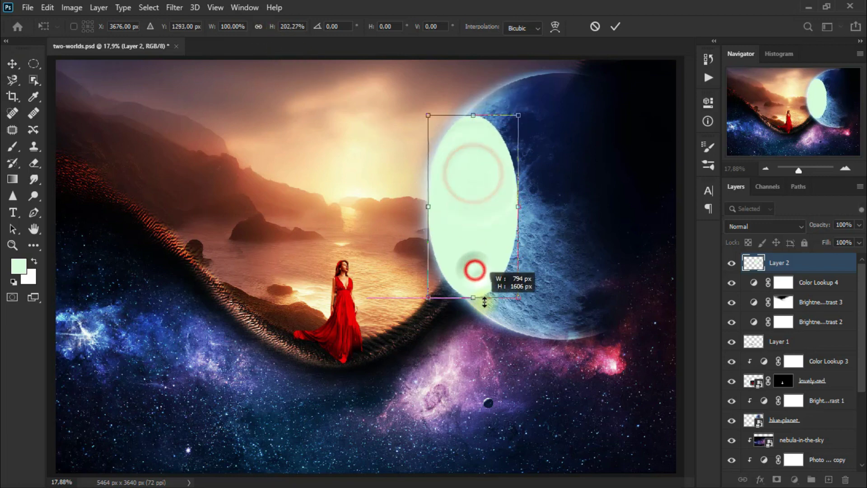
left_click_drag(518, 207, 545, 210)
left_click_drag(487, 115, 491, 92)
left_click_drag(487, 297, 495, 317)
left_click_drag(552, 208, 560, 208)
left_click_drag(498, 92, 498, 92)
left_click_drag(430, 204, 425, 204)
left_click_drag(571, 206, 575, 206)
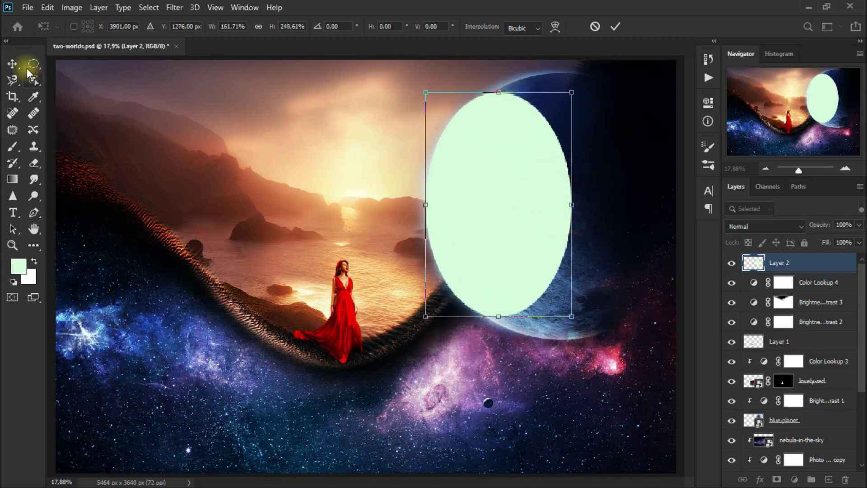
left_click(7, 64)
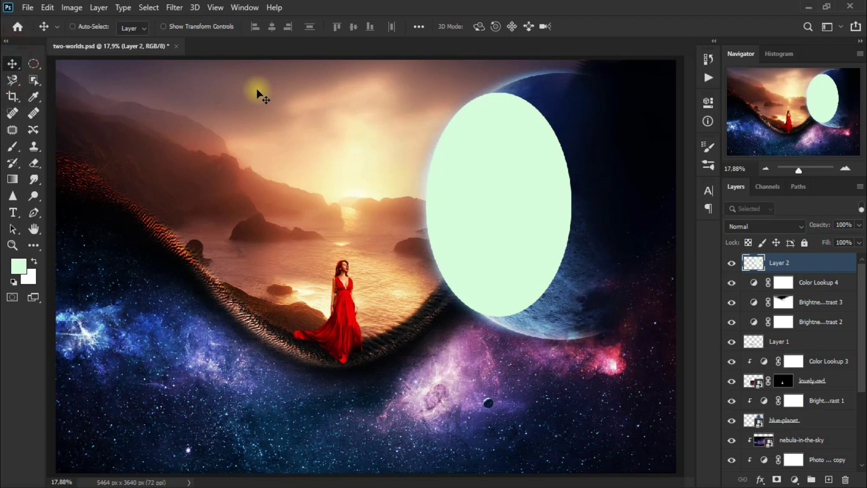
left_click(179, 7)
mouse_move(182, 151)
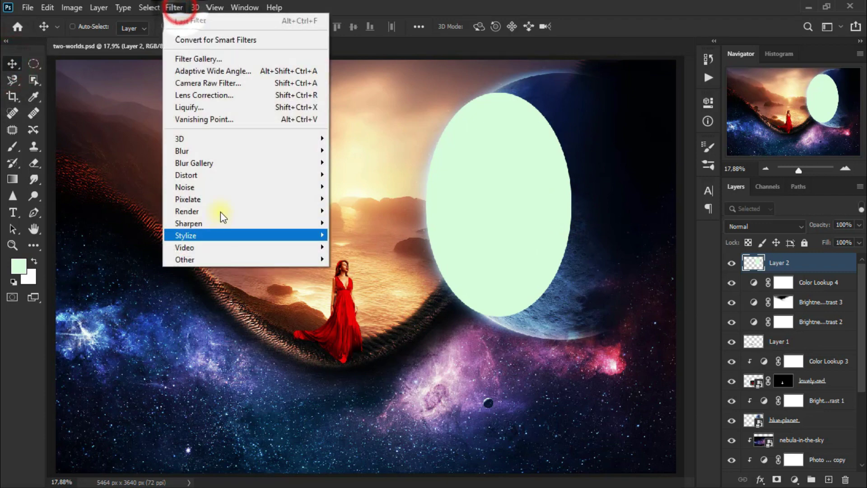
Apply a 1000-pixel Gaussian Blur to the mint oval and add a layer mask to Layer 2.
left_click(363, 198)
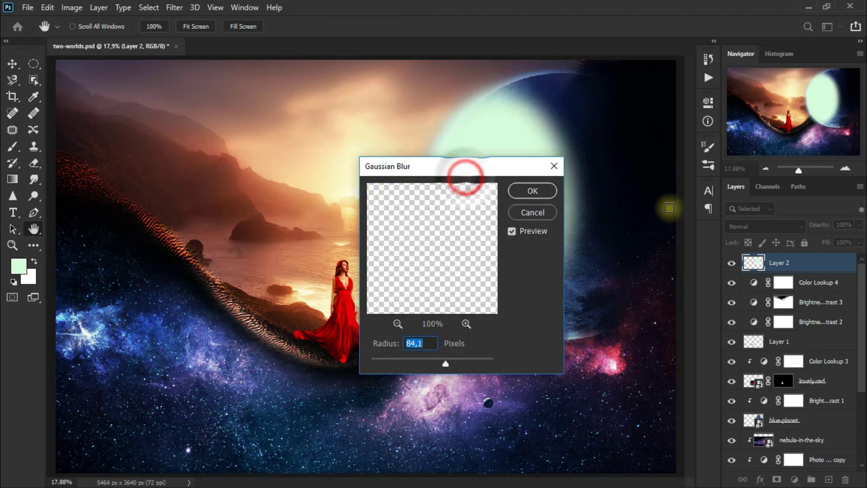
mouse_move(452, 170)
left_mouse_down()
mouse_move(770, 231)
mouse_move(724, 199)
left_mouse_up()
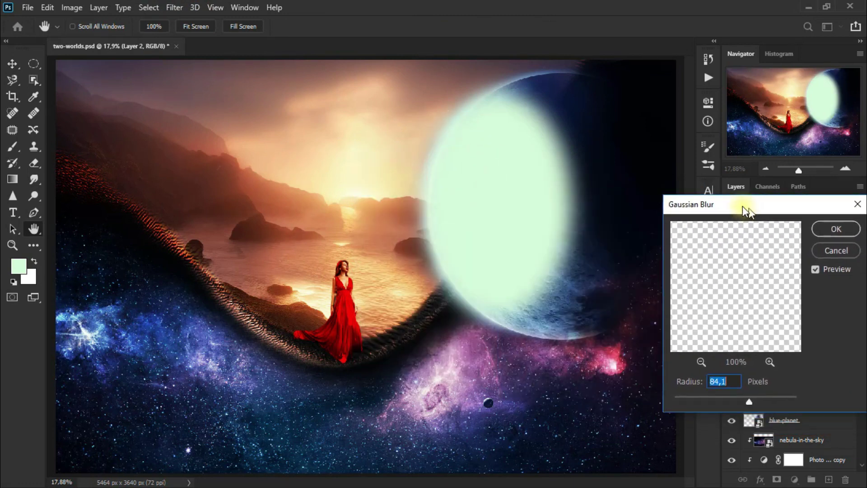
left_click_drag(724, 392, 781, 391)
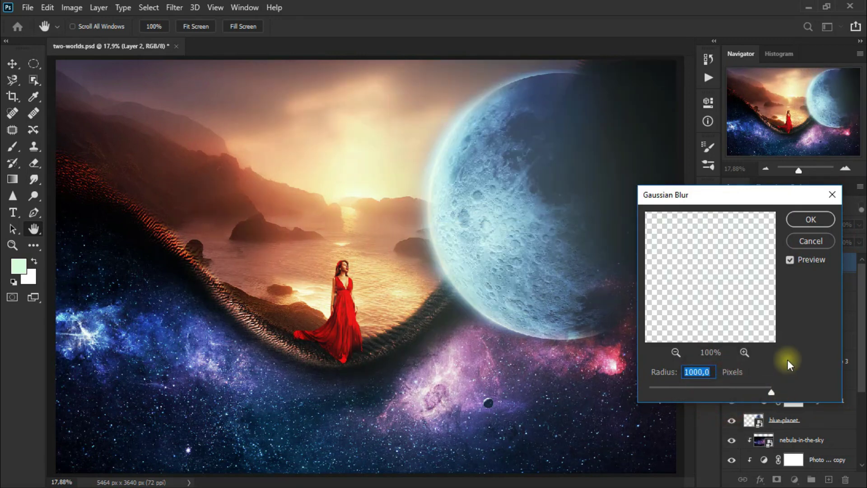
left_click(809, 220)
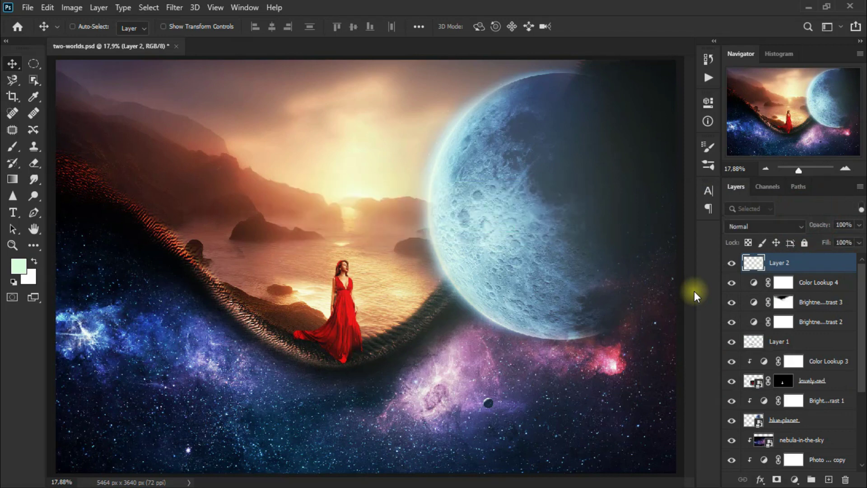
left_click(774, 480)
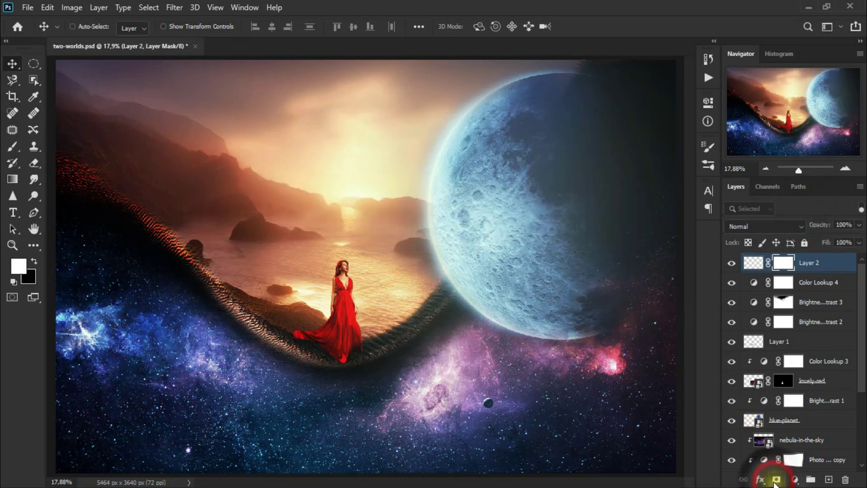
Erase the glow on Layer 2's mask over the planet's dark right side with a soft 13% eraser.
left_click_drag(29, 167, 83, 161)
left_click(635, 235)
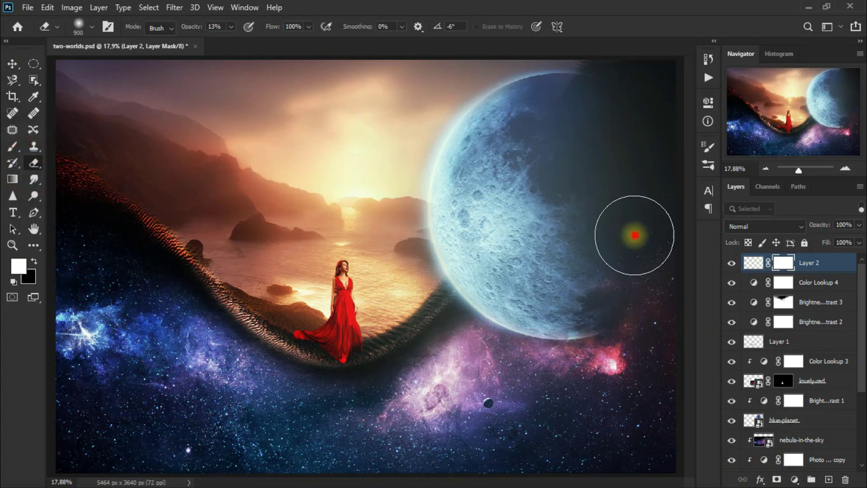
left_click(626, 124)
left_click(616, 142)
left_click(581, 221)
left_click(592, 225)
left_click(592, 288)
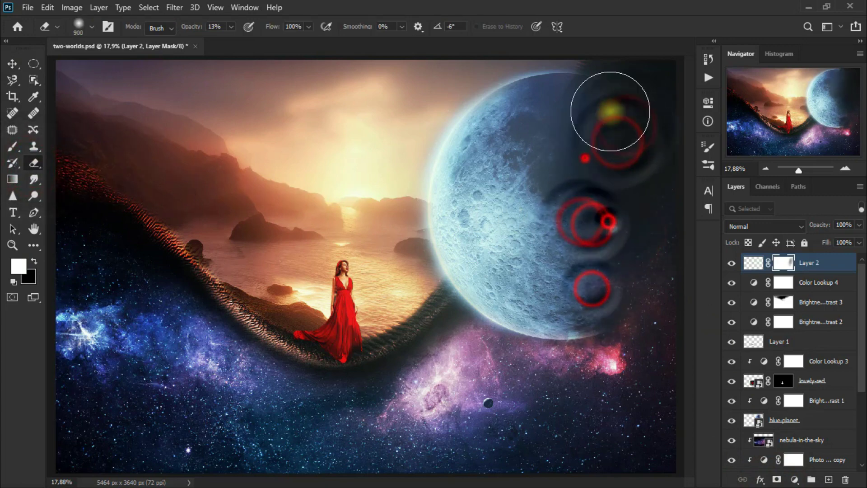
left_click(596, 86)
left_click(580, 107)
left_click(588, 131)
left_click(580, 169)
left_click(602, 186)
left_click(606, 247)
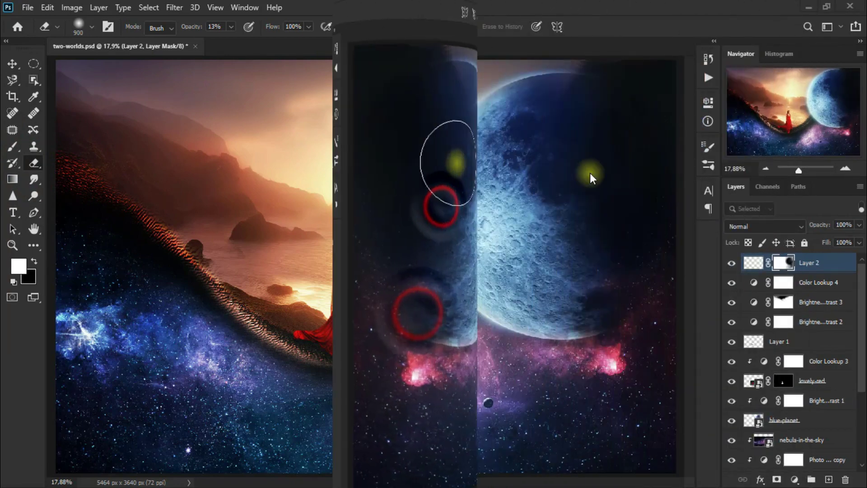
Try Layer 2's opacity at 63% and 85%, compare with the glow hidden, and settle on 96%.
left_click(16, 66)
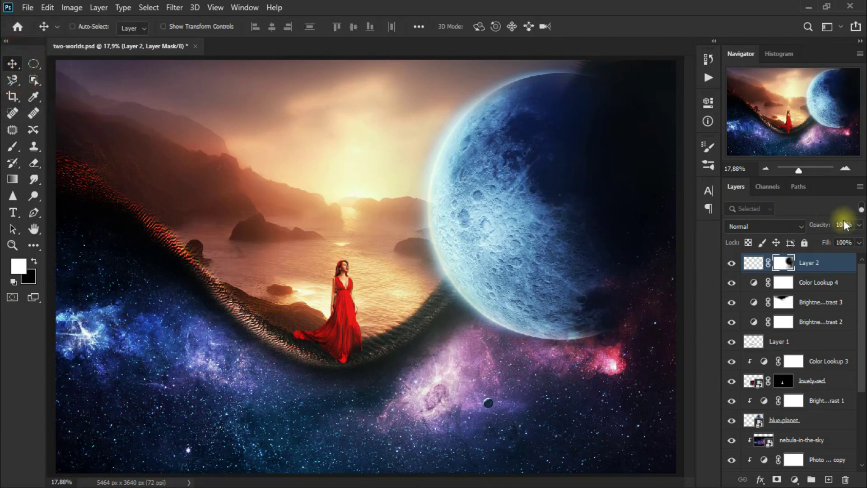
left_click_drag(860, 225, 839, 240)
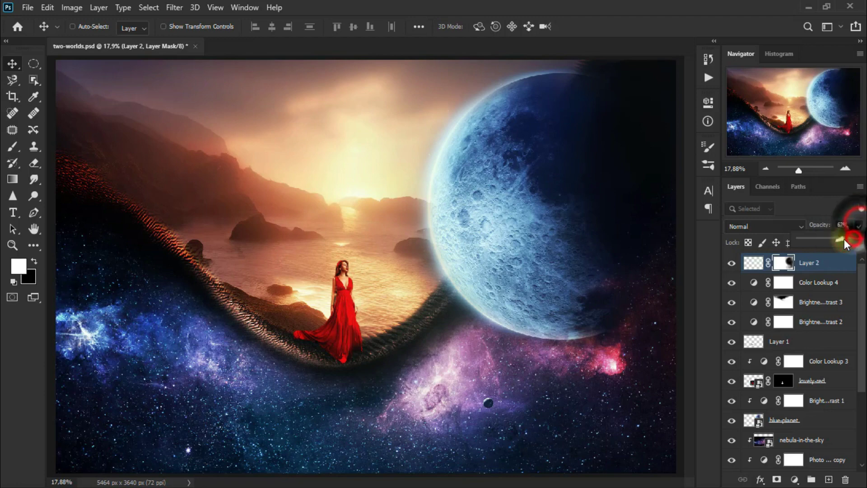
left_click_drag(839, 239, 849, 238)
left_click(729, 270)
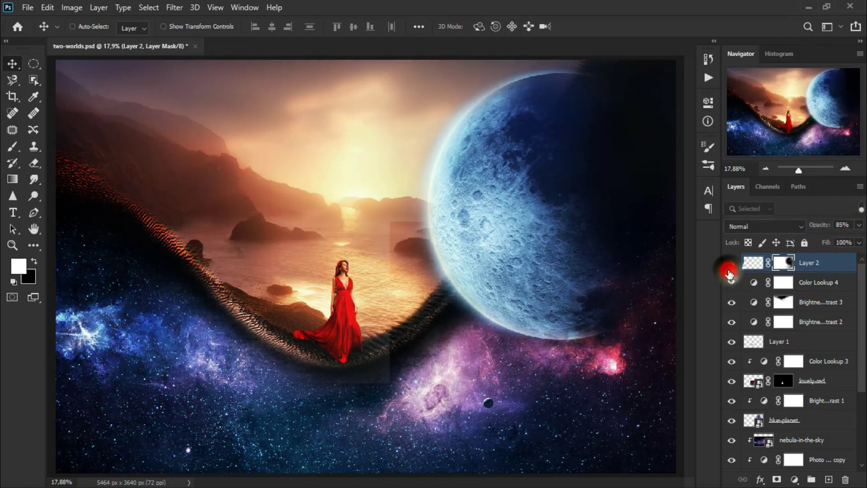
left_click_drag(860, 225, 854, 238)
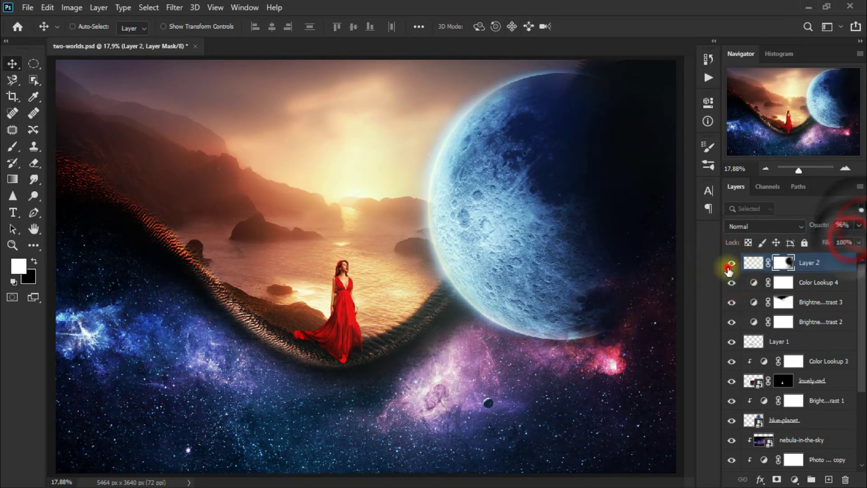